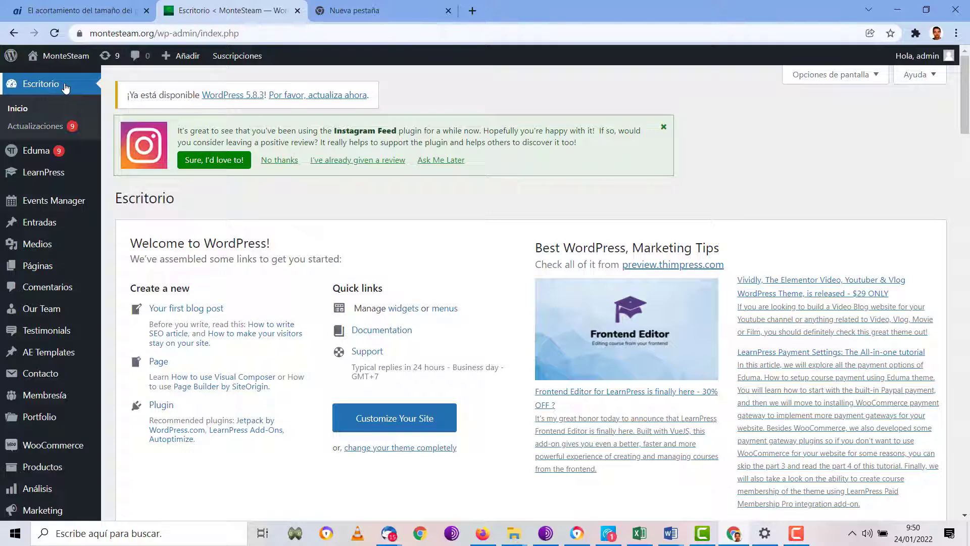
# Step: Open the Entradas list of posts and start a new post with Añadir nueva
pyautogui.click(44, 222)
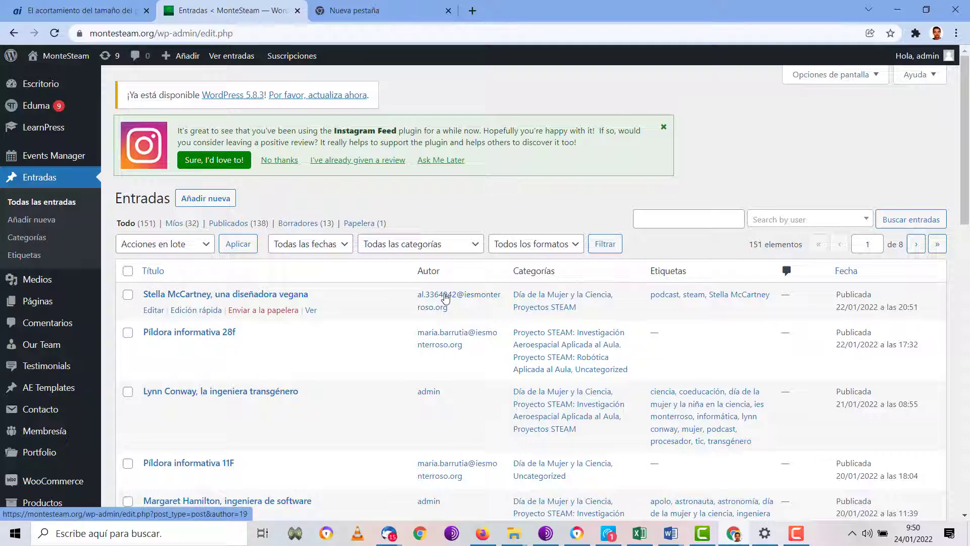
pyautogui.scroll(-1, 447, 295)
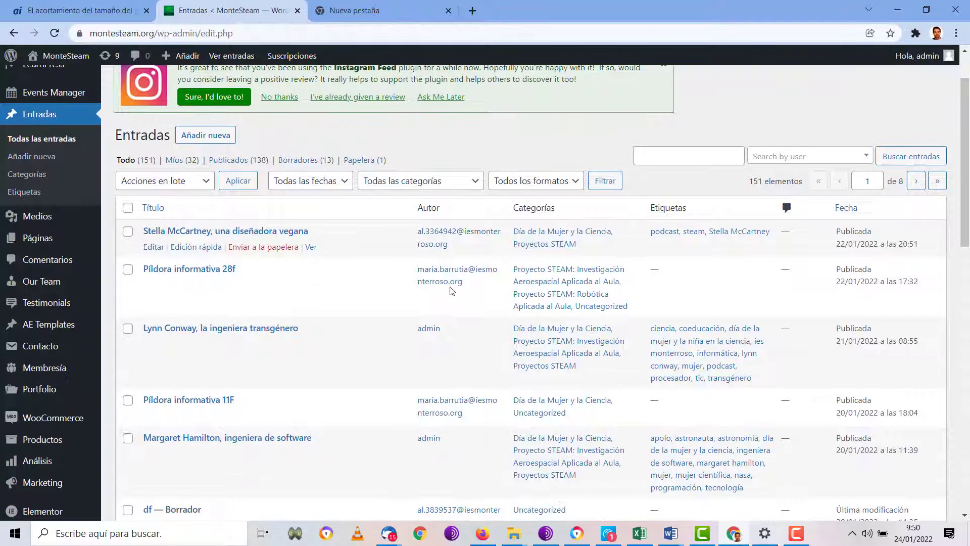
pyautogui.scroll(1, 445, 290)
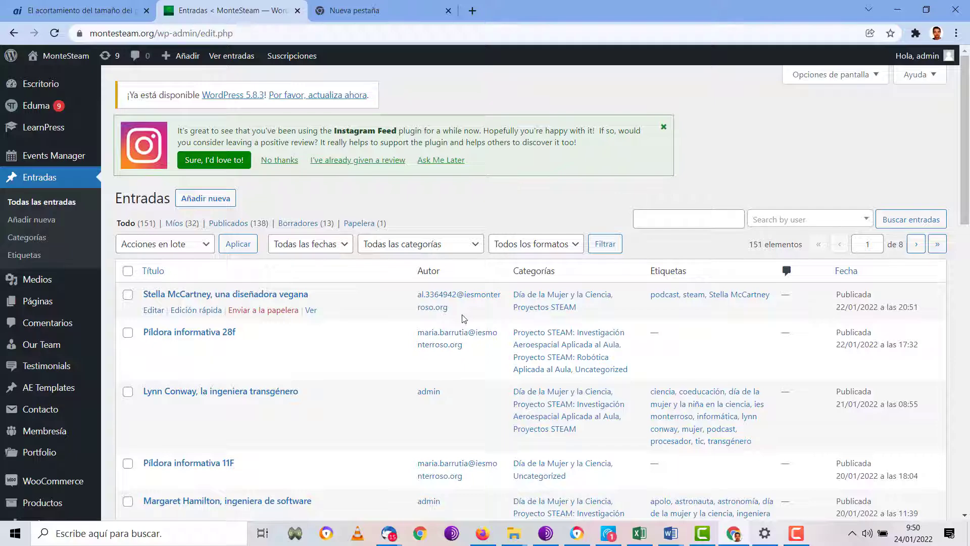
pyautogui.click(198, 199)
# Step: Open jocelynbellburnell.odt from the podcast folder in Word, then return to the new post in the browser
pyautogui.moveTo(513, 532)
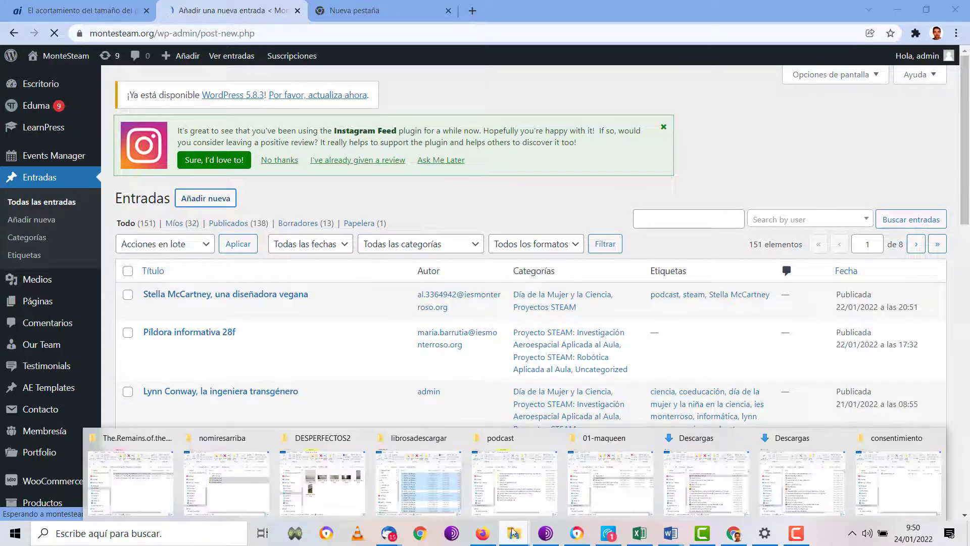
pyautogui.click(520, 496)
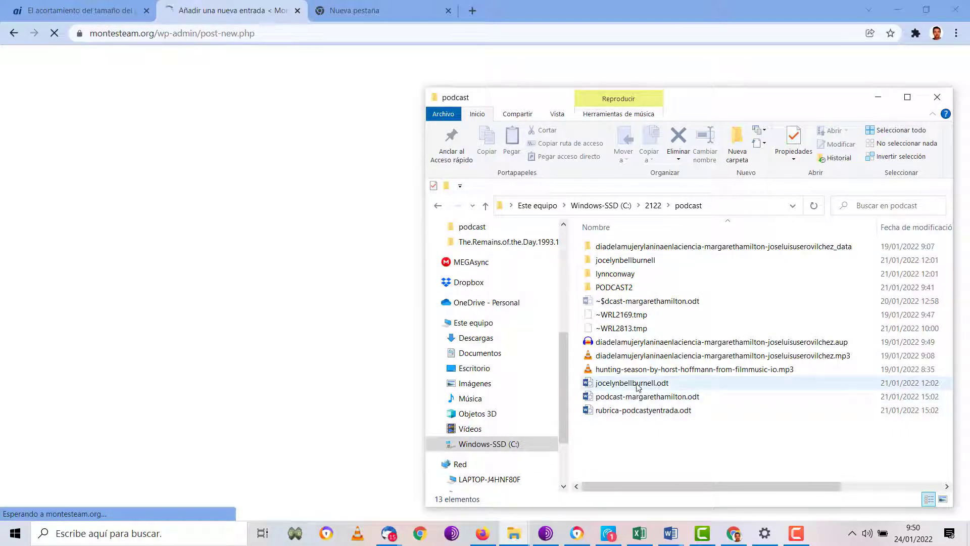
pyautogui.click(638, 385)
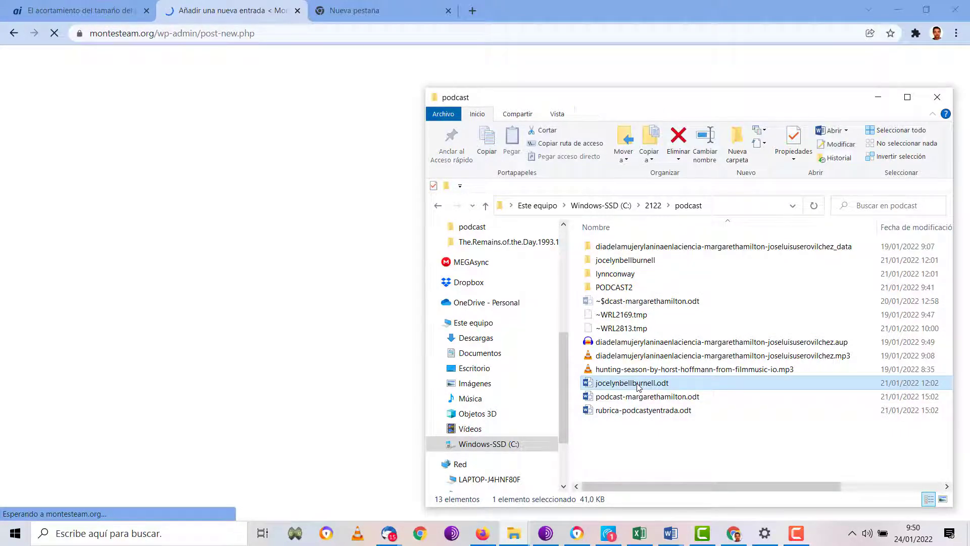
pyautogui.doubleClick(638, 385)
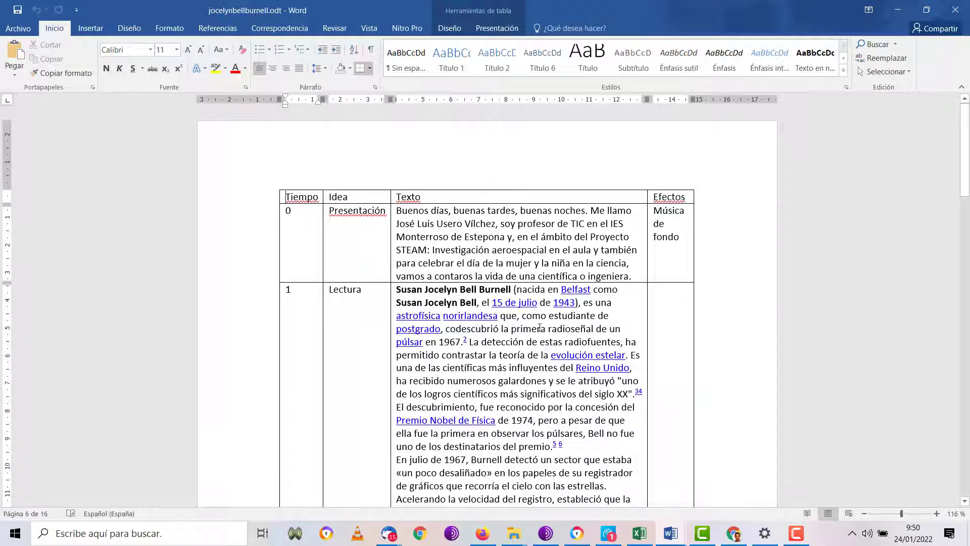
pyautogui.scroll(-20, 540, 328)
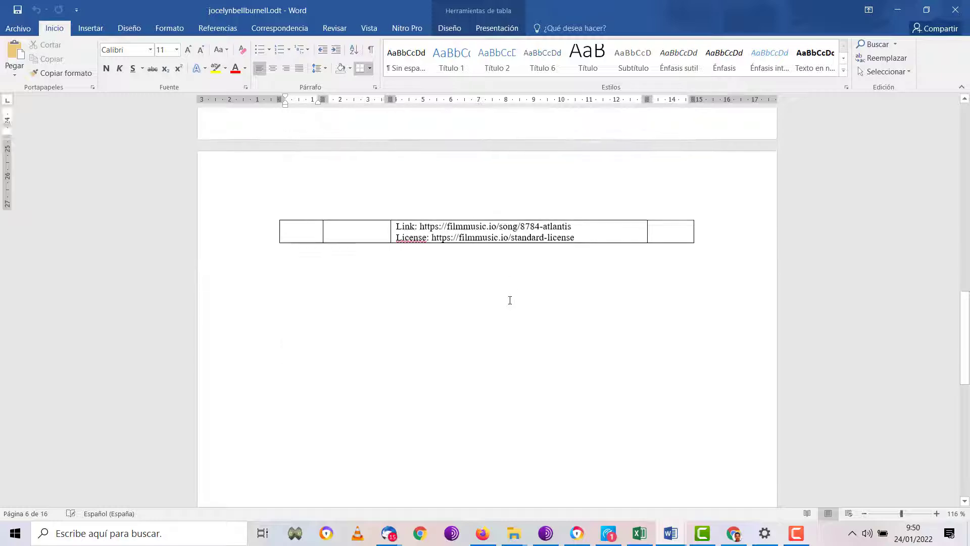
pyautogui.scroll(5, 510, 300)
pyautogui.click(898, 10)
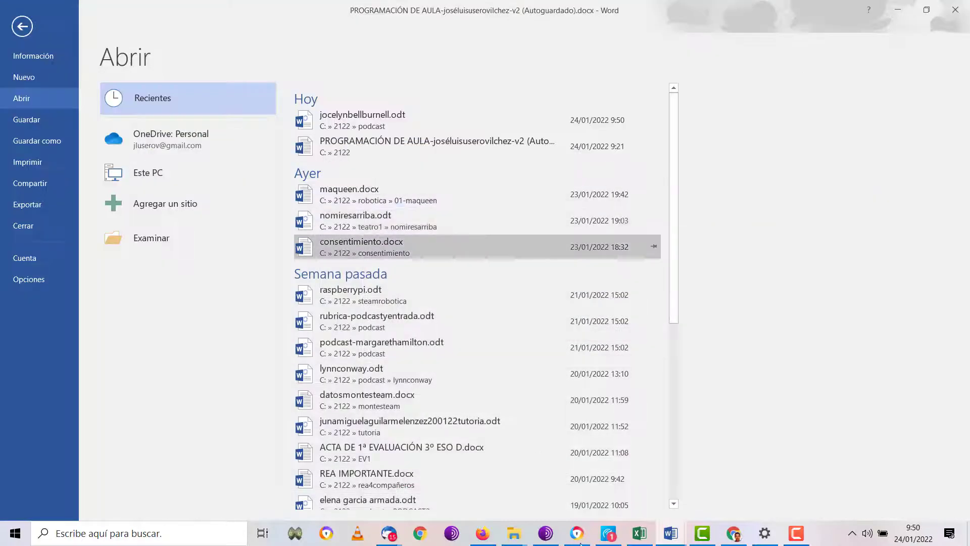
pyautogui.click(485, 535)
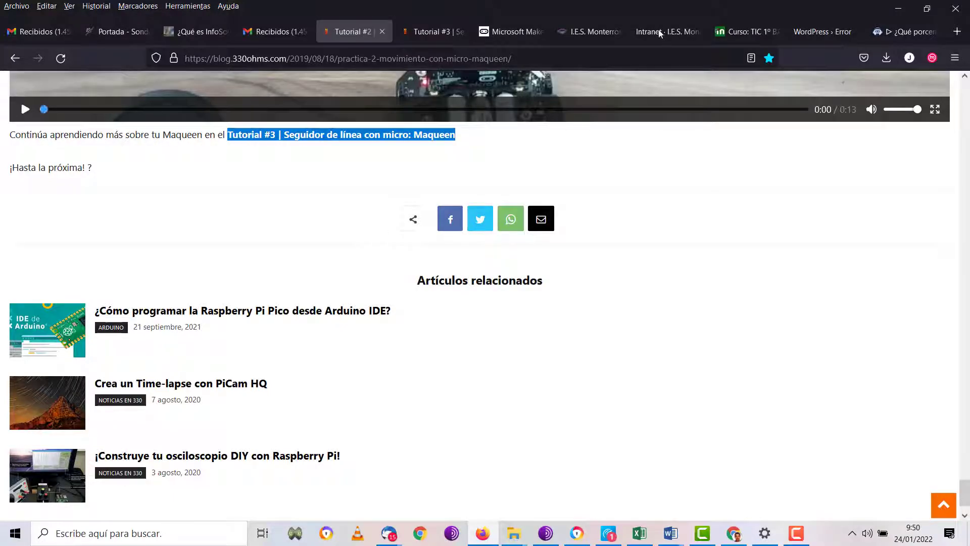
pyautogui.click(734, 533)
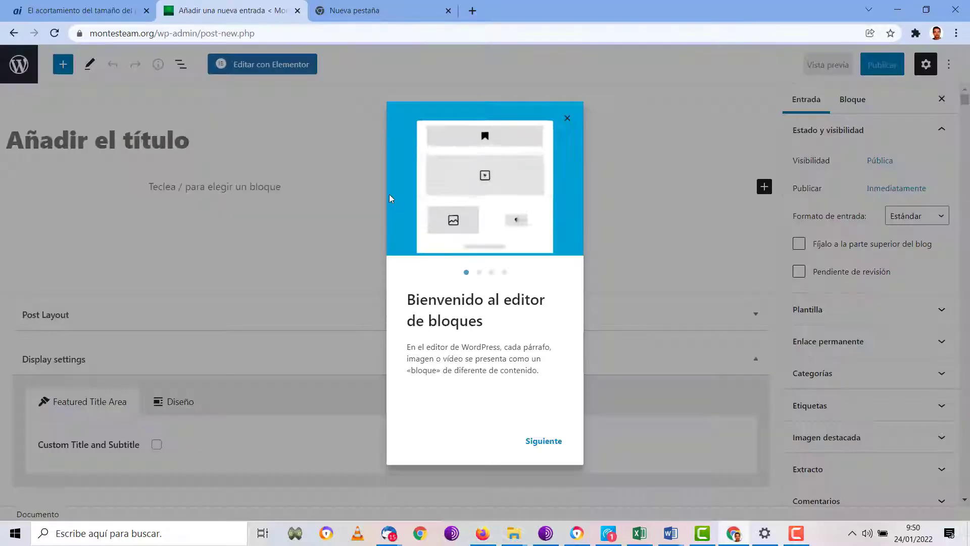
# Step: Dismiss the welcome dialog and type 'Jocelyn Bell Burnell,' as the start of the title
pyautogui.click(566, 120)
pyautogui.click(174, 139)
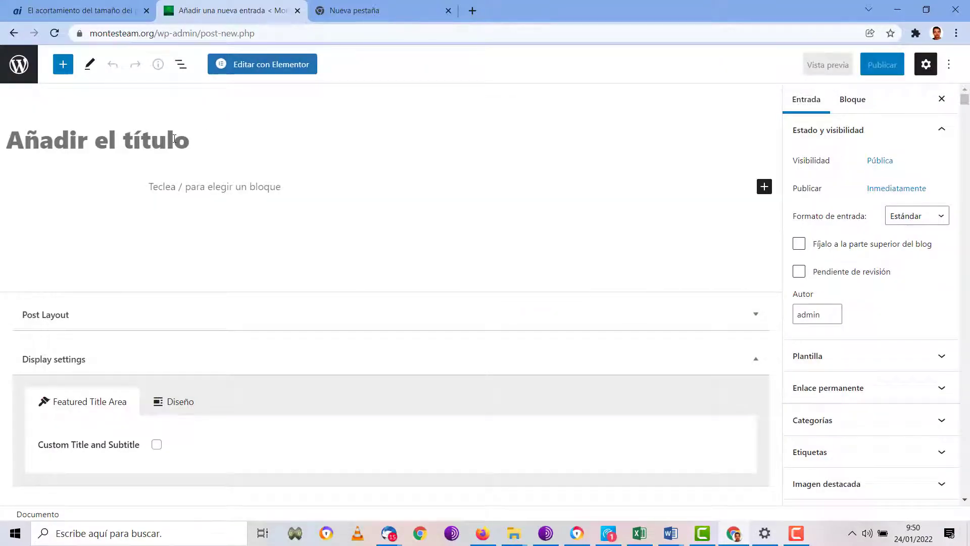
pyautogui.write('Jocerly')
pyautogui.press('BackSpace')
pyautogui.press('BackSpace')
pyautogui.press('BackSpace')
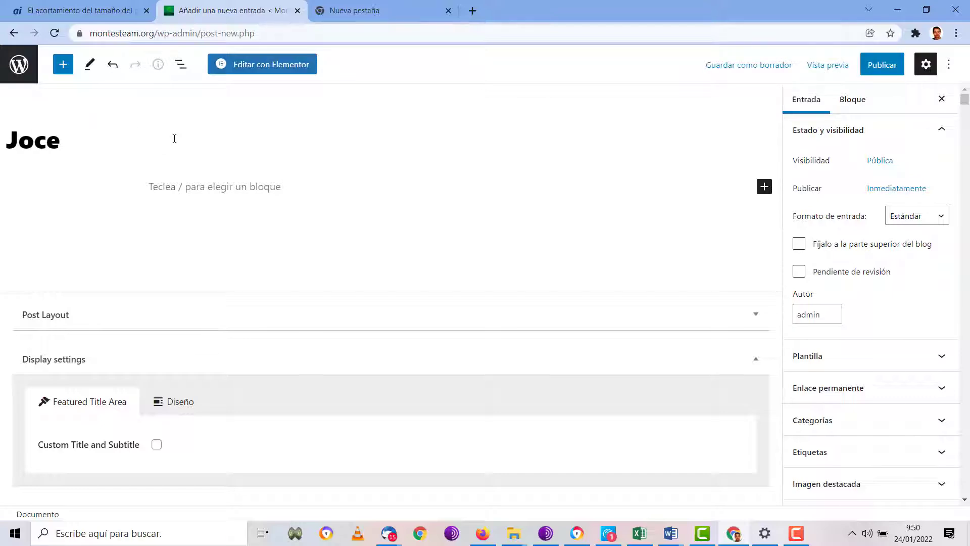
pyautogui.write('lyn Ben')
pyautogui.press('BackSpace')
pyautogui.write('ll ')
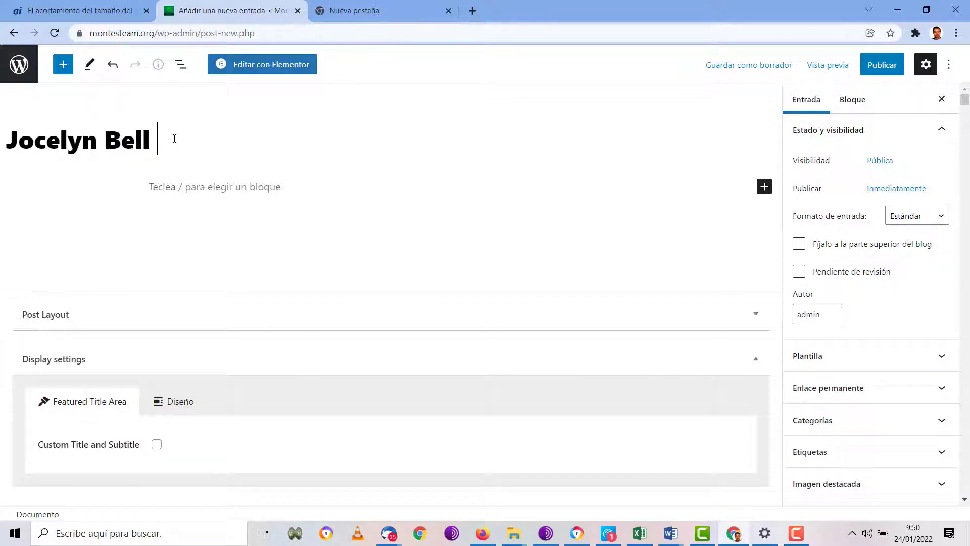
pyautogui.write('Burnell,')
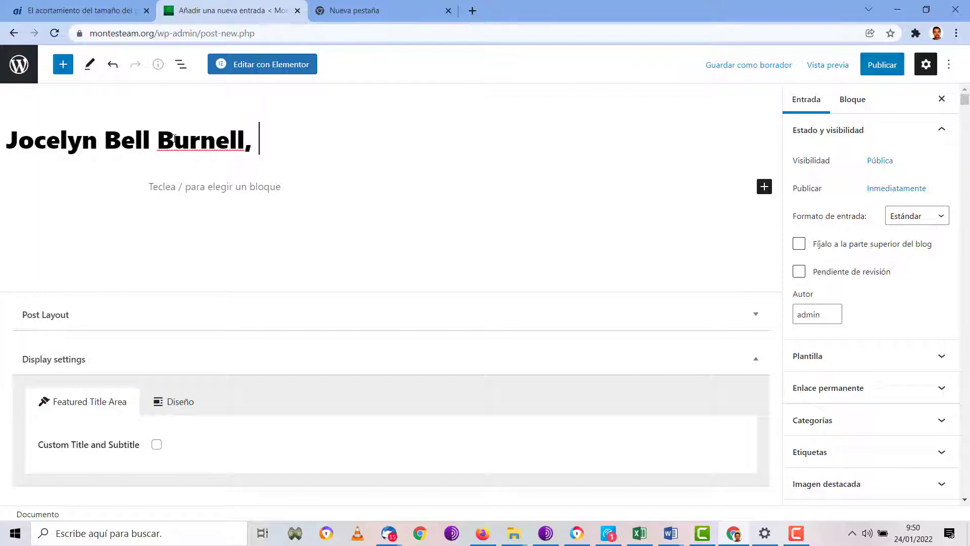
# Step: Check the Word script, then complete the title with 'la descubridora de los púlsares' and start the first paragraph
pyautogui.click(397, 19)
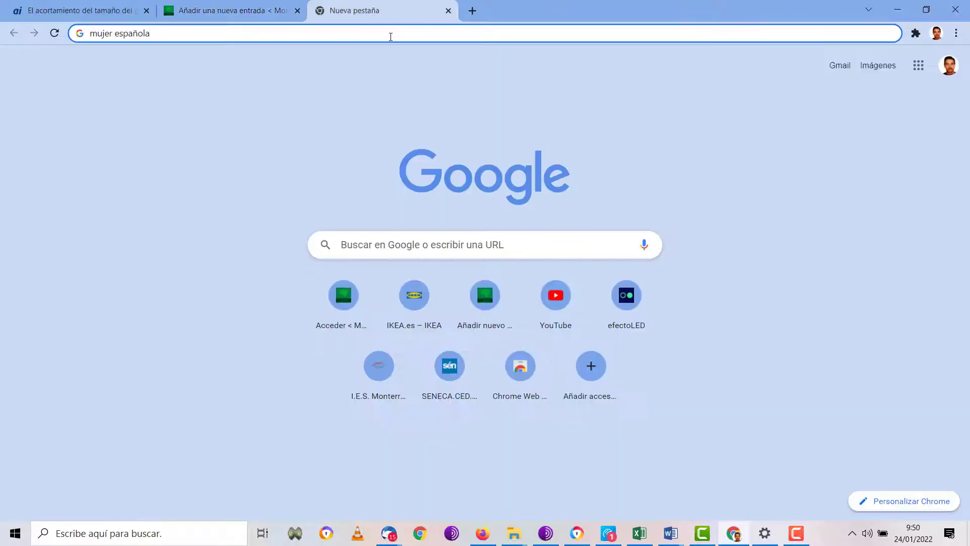
pyautogui.click(391, 36)
pyautogui.click(667, 533)
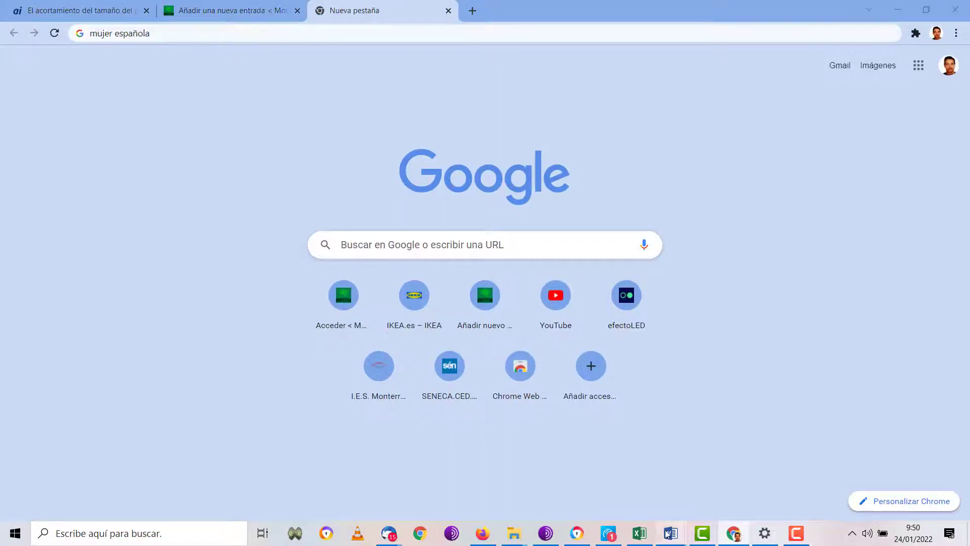
pyautogui.click(921, 476)
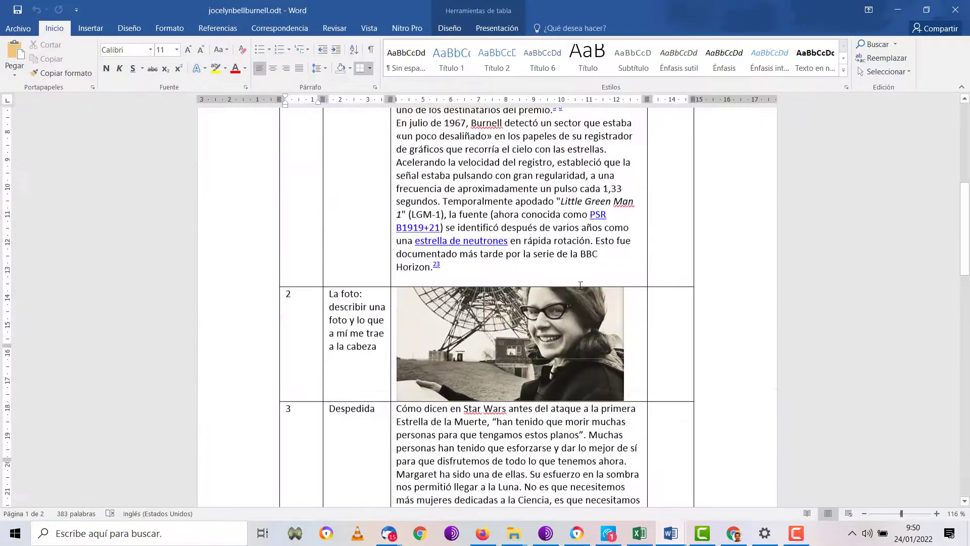
pyautogui.scroll(10, 580, 286)
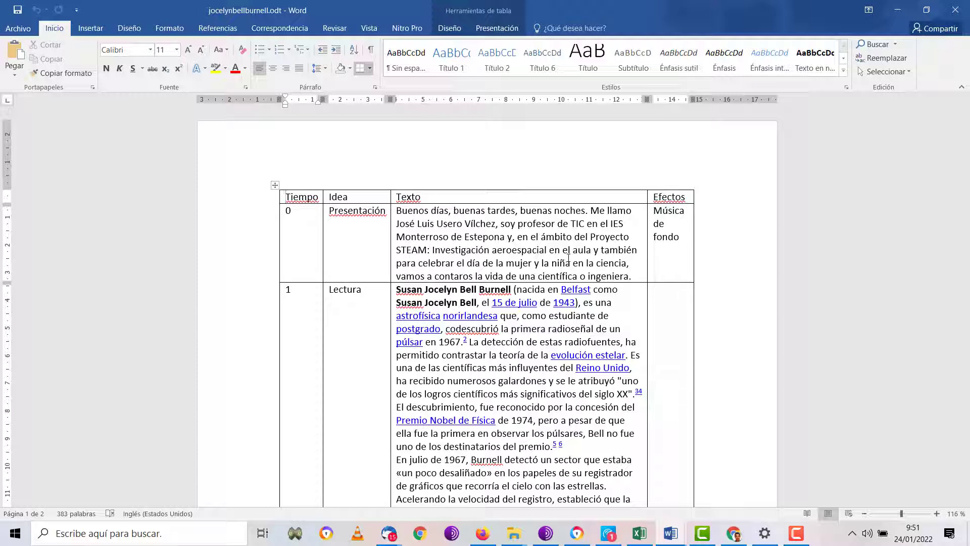
pyautogui.click(898, 10)
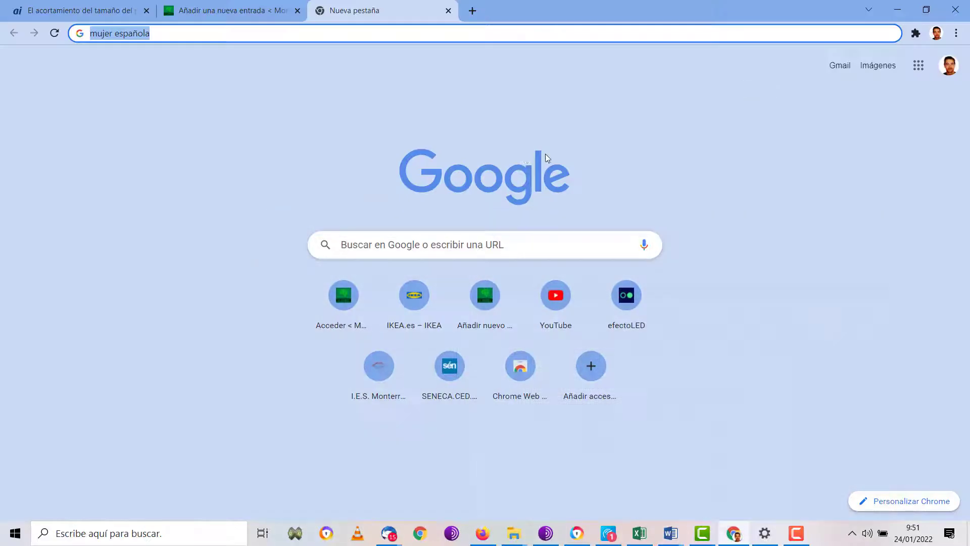
pyautogui.click(245, 9)
pyautogui.write('la de')
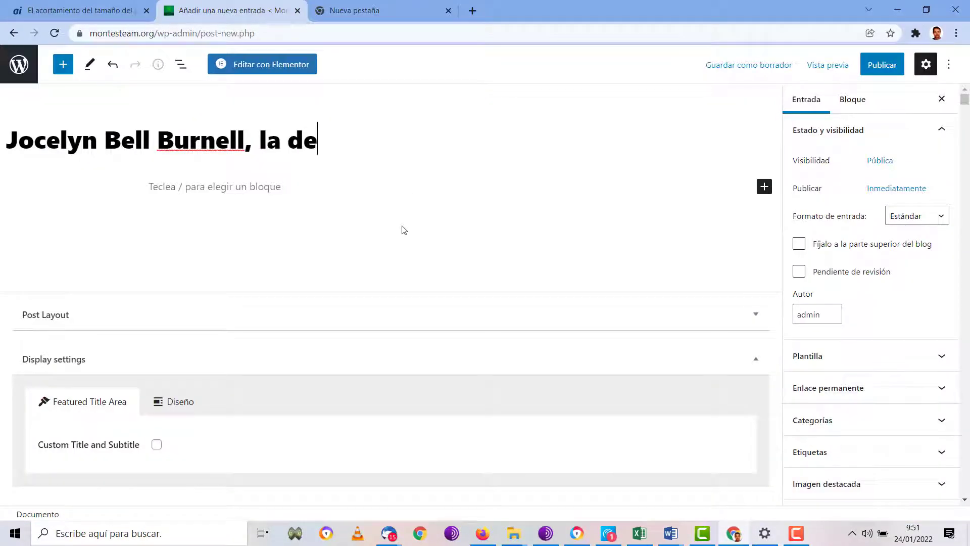
pyautogui.write('scubridora de')
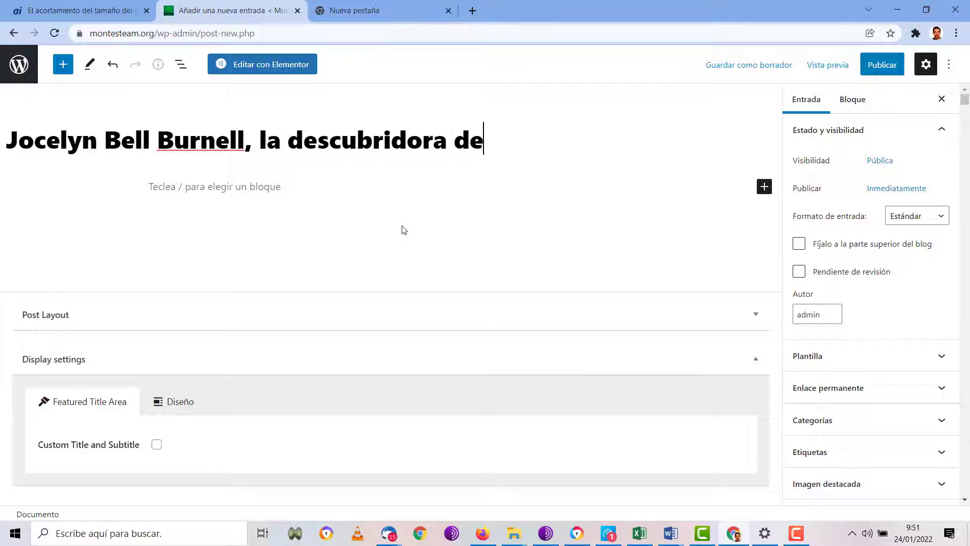
pyautogui.write(' los púlsares')
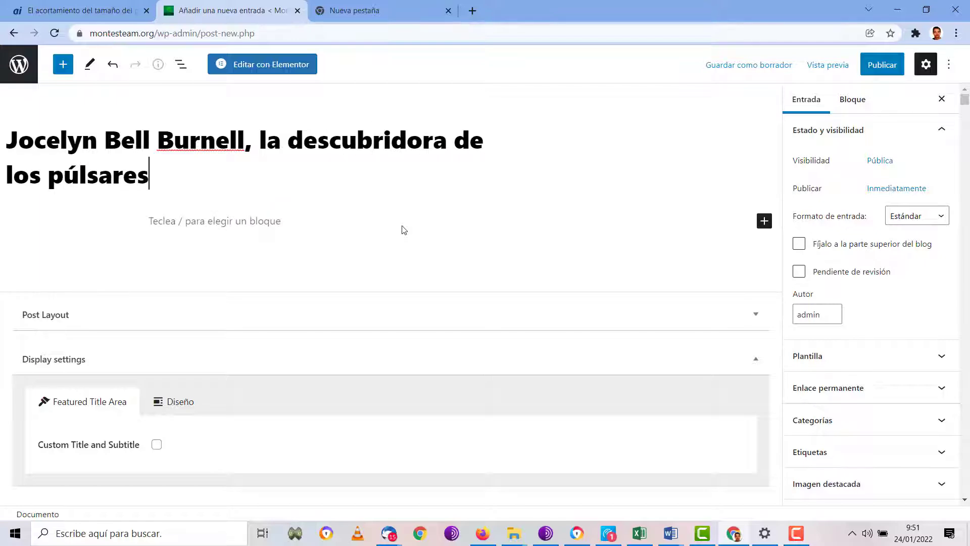
pyautogui.click(256, 220)
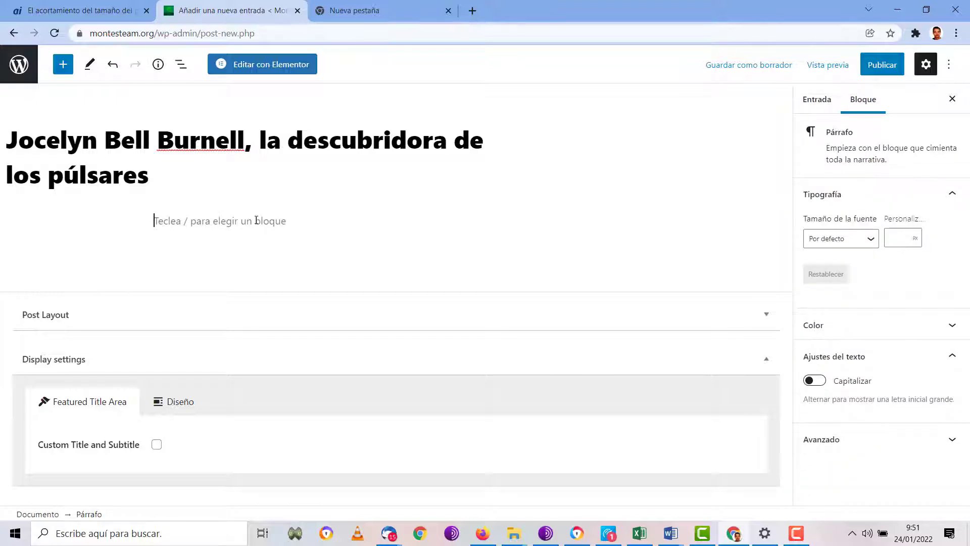
# Step: Select rows 1–4 of the script's Texto column in Word, then go back to the WordPress editor
pyautogui.moveTo(664, 541)
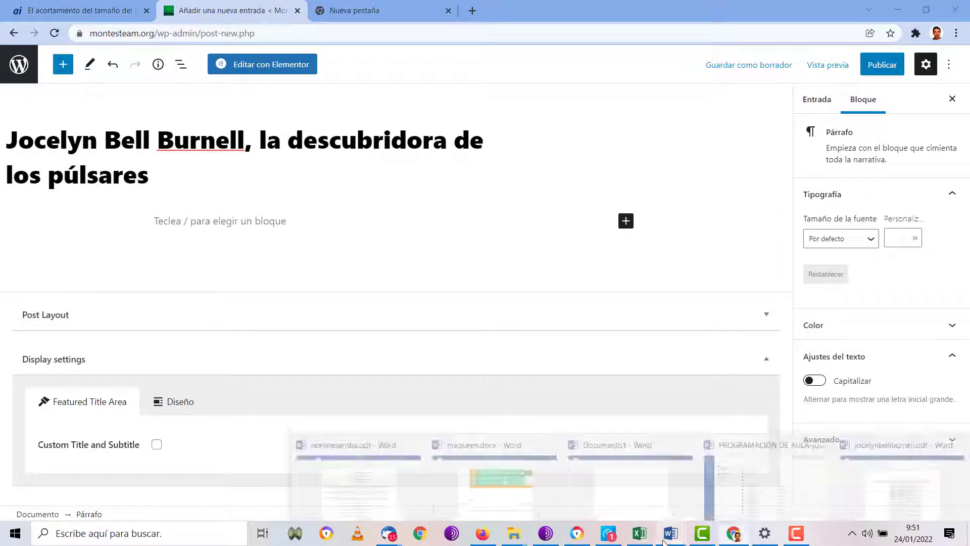
pyautogui.click(855, 472)
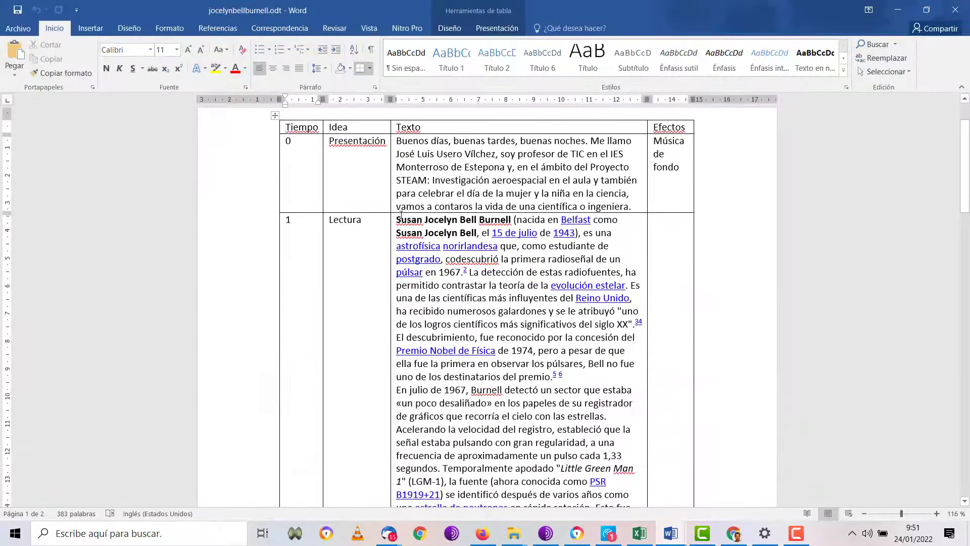
pyautogui.moveTo(398, 218); pyautogui.dragTo(516, 140)
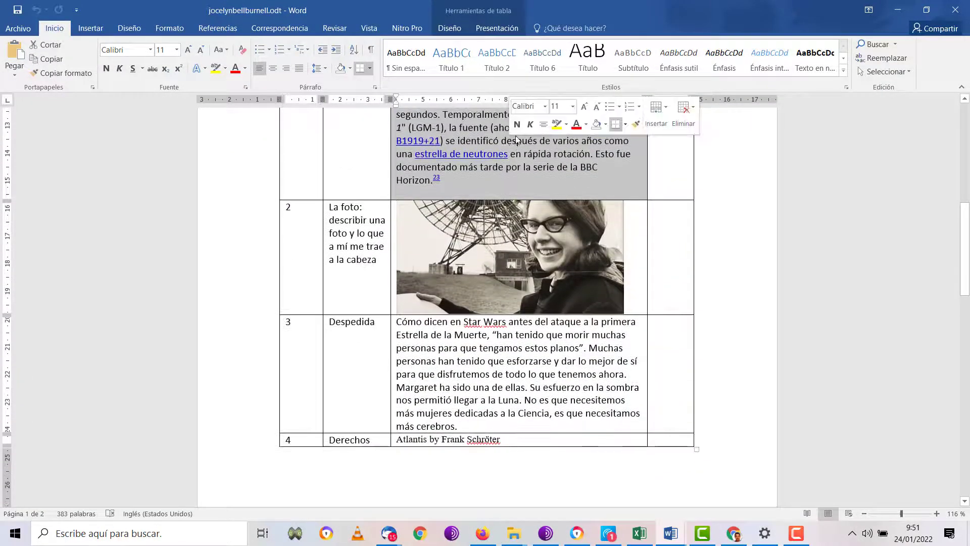
pyautogui.click(483, 533)
pyautogui.click(483, 533)
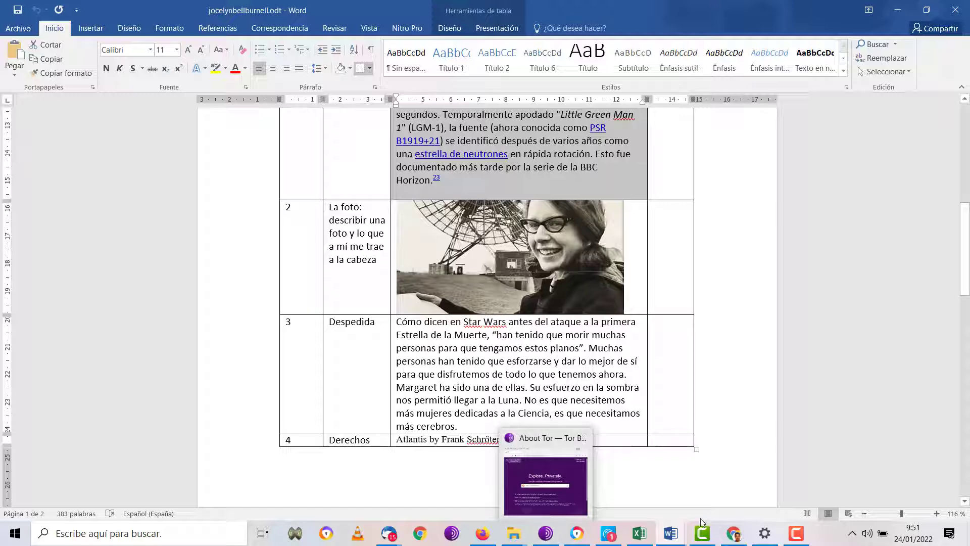
pyautogui.moveTo(691, 534)
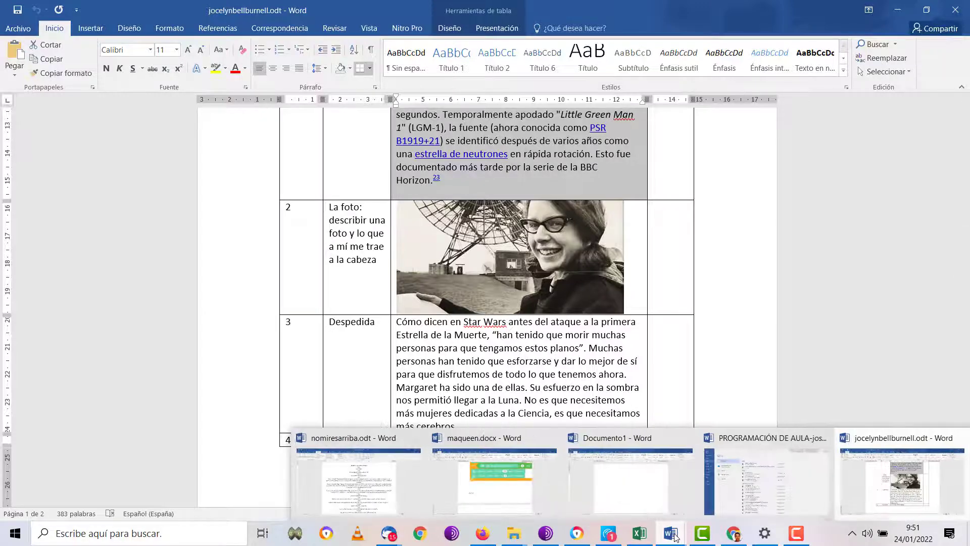
pyautogui.click(610, 427)
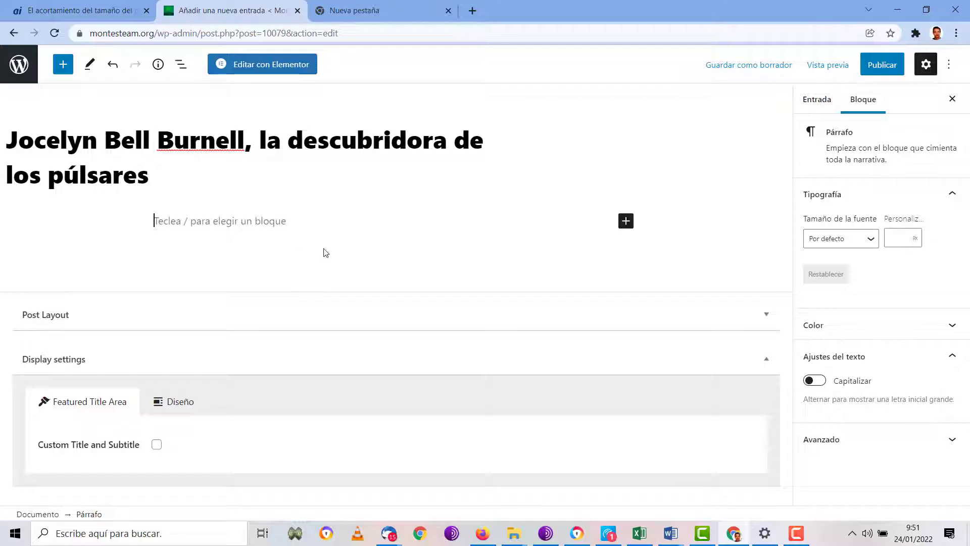
# Step: Paste the Wikipedia biography as a table and add the line 'Hechos sobre Jocelyn:' below it
pyautogui.hotkey('ctrl', 'v')
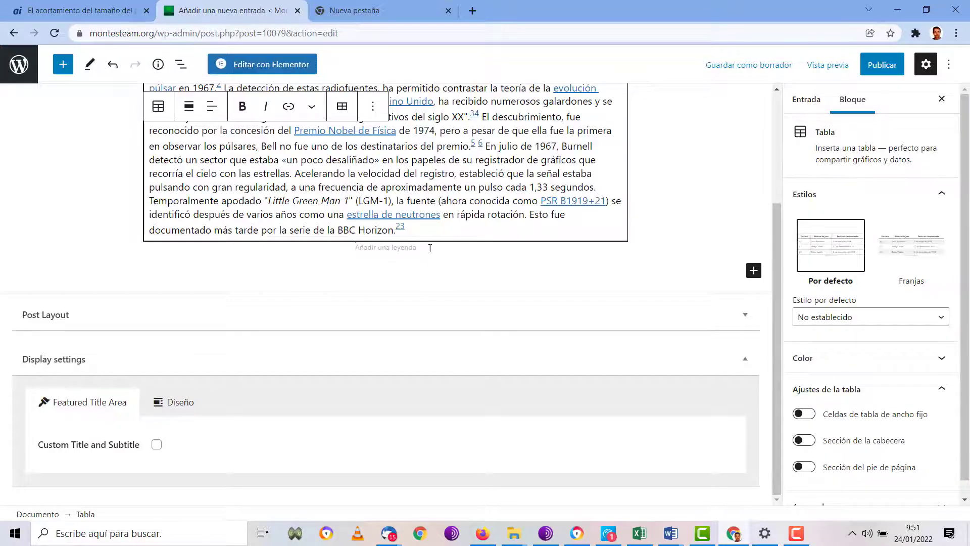
pyautogui.scroll(3, 427, 258)
pyautogui.click(400, 429)
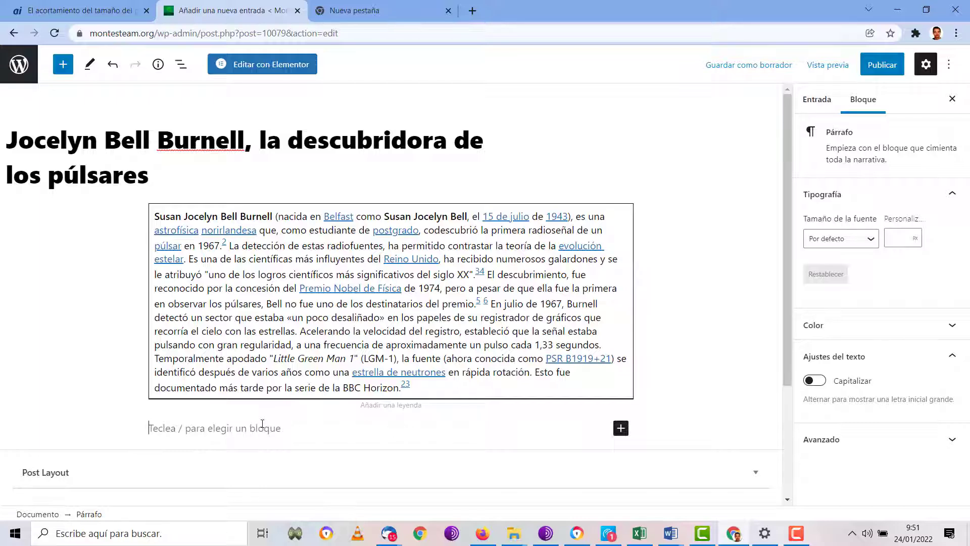
pyautogui.write('Hechos cu')
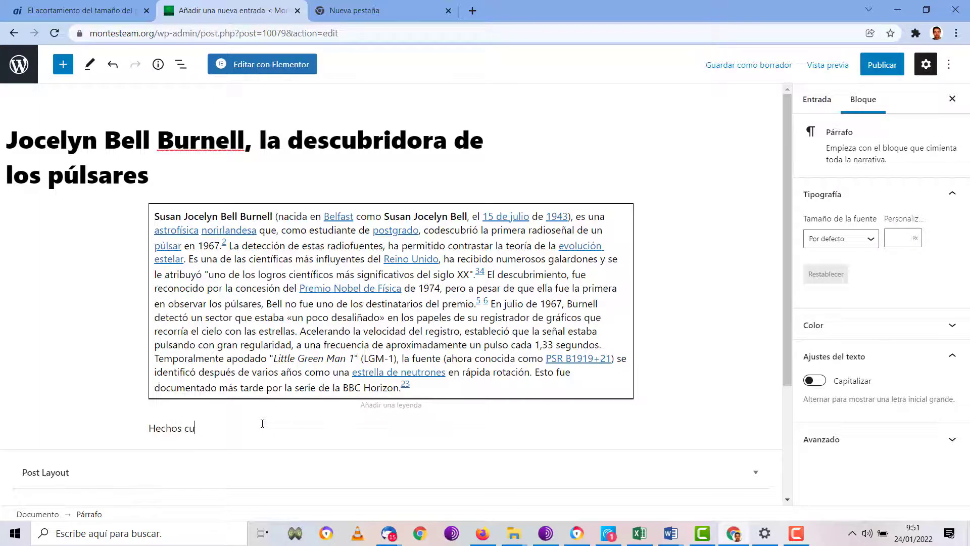
pyautogui.write('risos')
pyautogui.press('BackSpace')
pyautogui.write('sobre Jocelyn:')
pyautogui.press('Return')
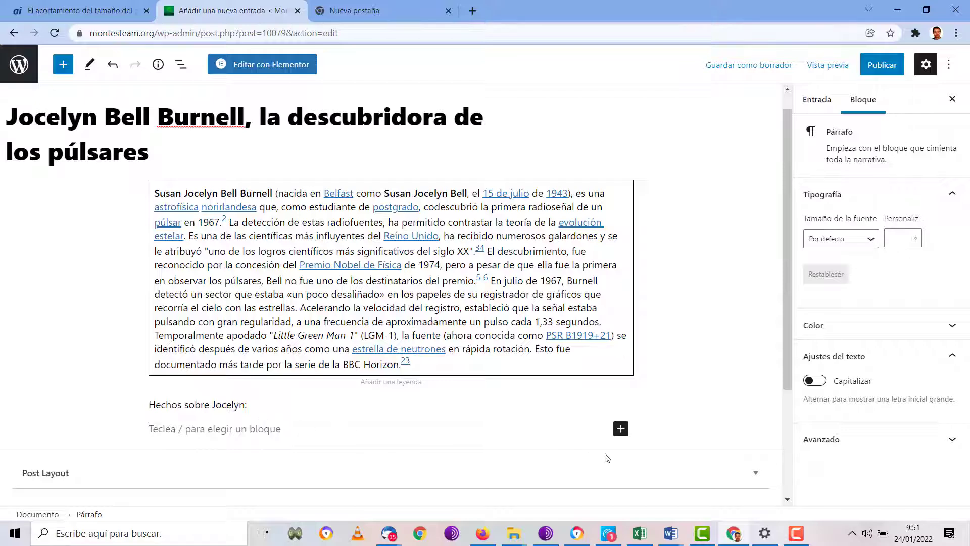
# Step: Insert an empty bulleted list block under the facts heading
pyautogui.click(621, 429)
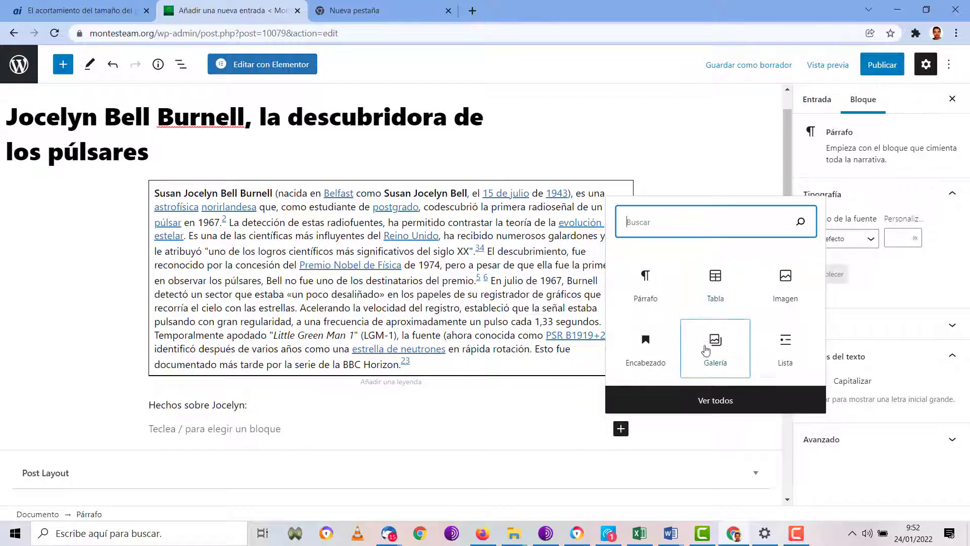
pyautogui.click(783, 363)
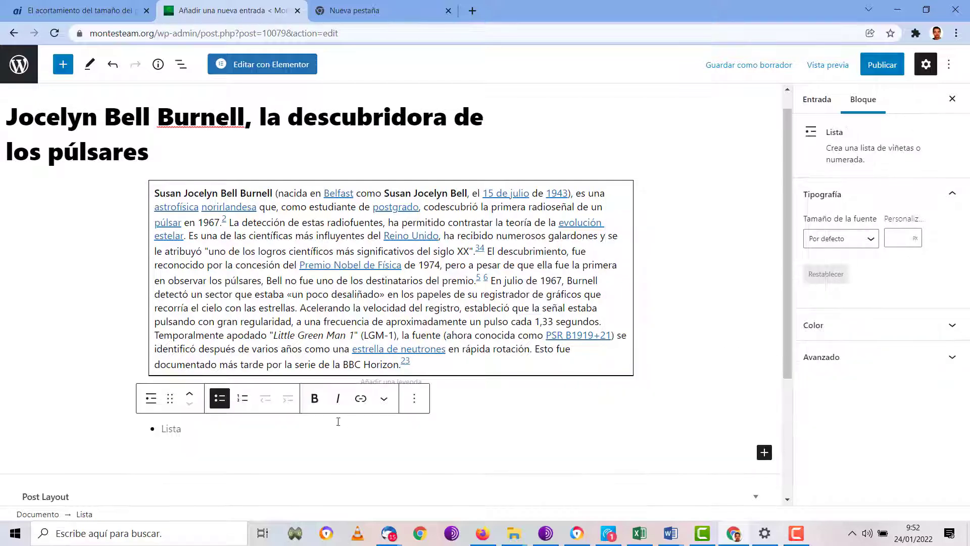
pyautogui.click(482, 534)
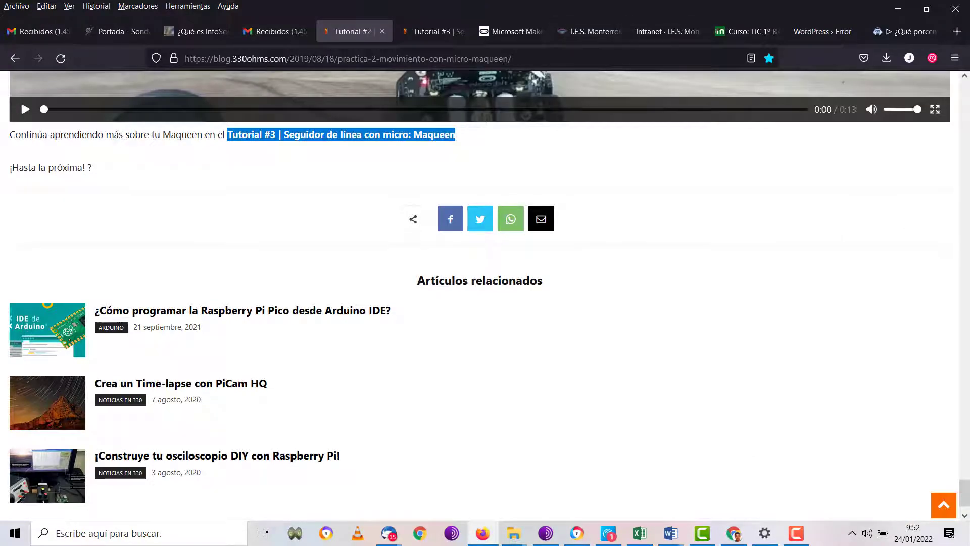
# Step: Search Google for 'jocelyn bell burnell' from the Firefox address bar
pyautogui.hotkey('ctrl', 'l')
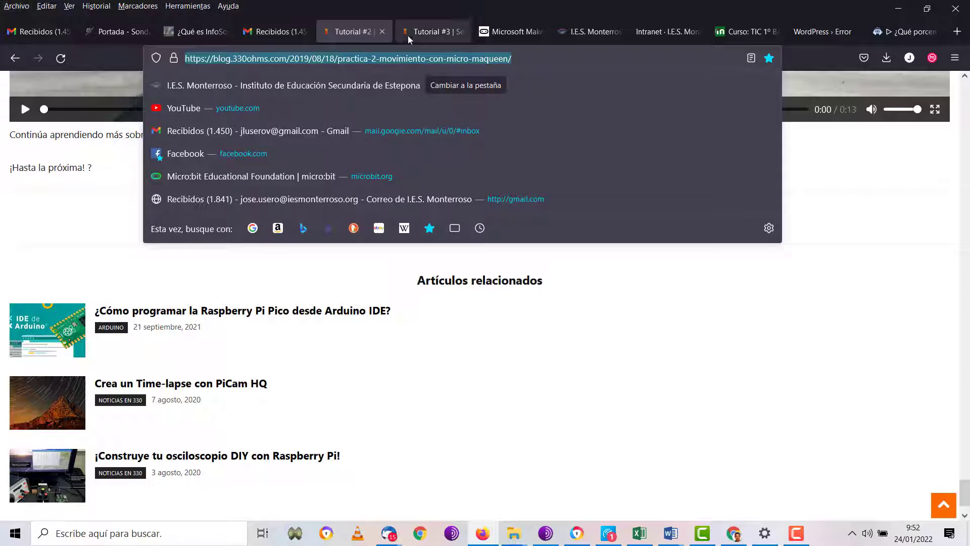
pyautogui.click(502, 33)
pyautogui.click(273, 31)
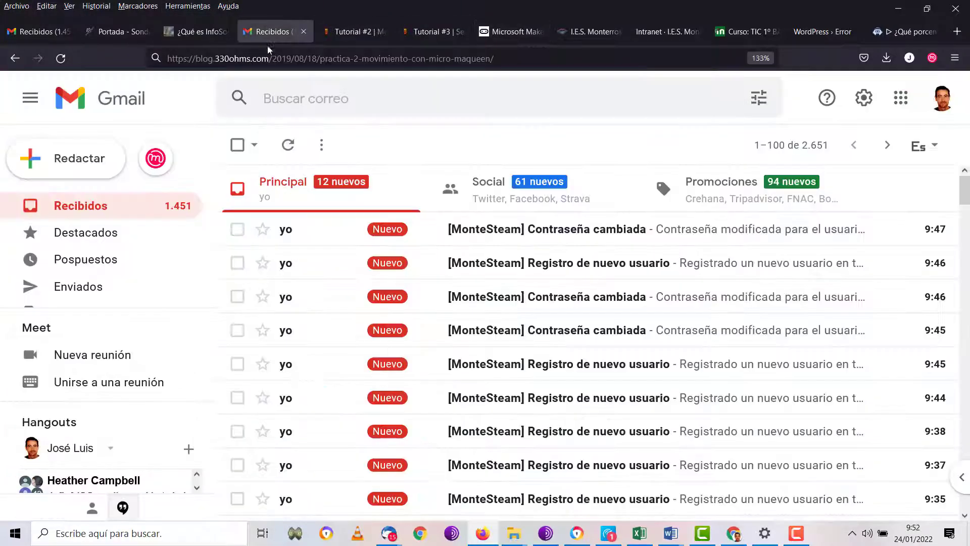
pyautogui.click(284, 60)
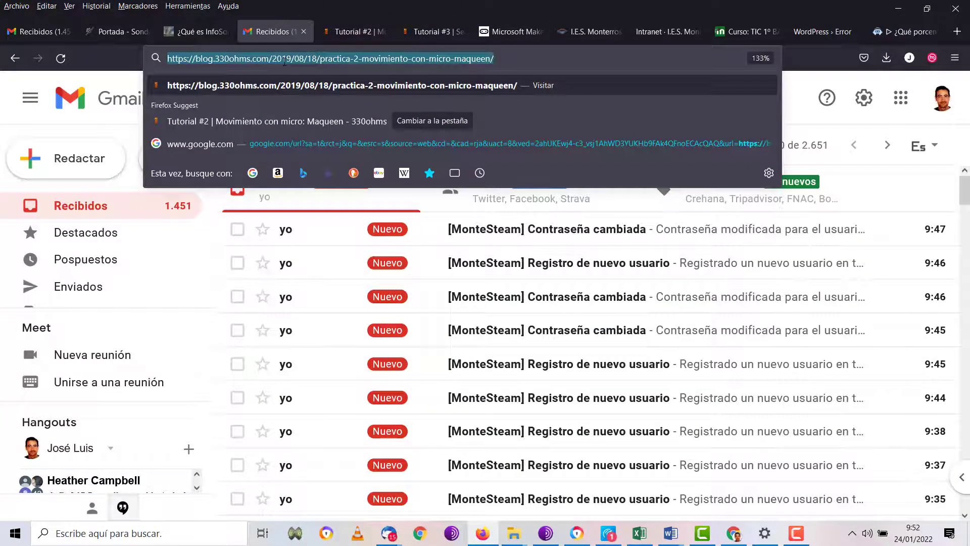
pyautogui.write('jocelyn bell b')
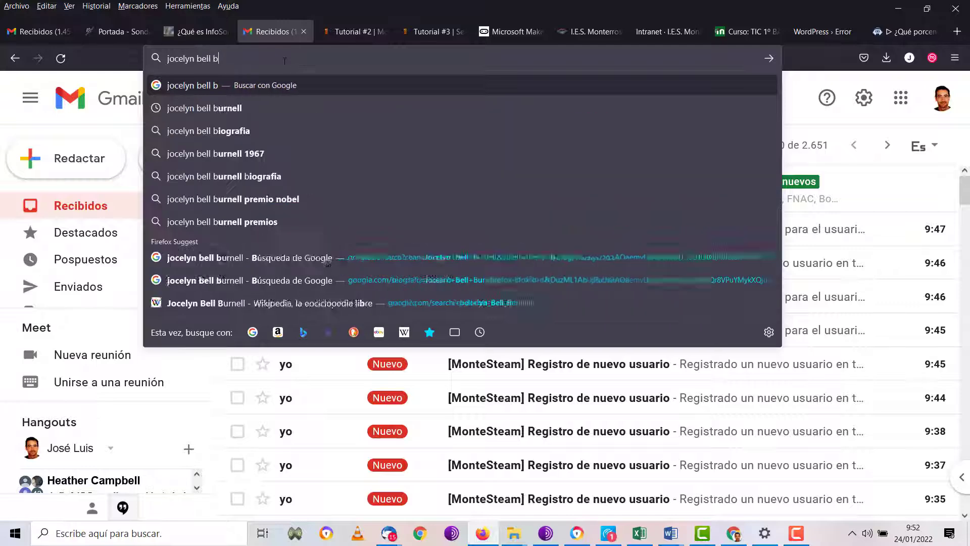
pyautogui.write('urnell')
pyautogui.press('Return')
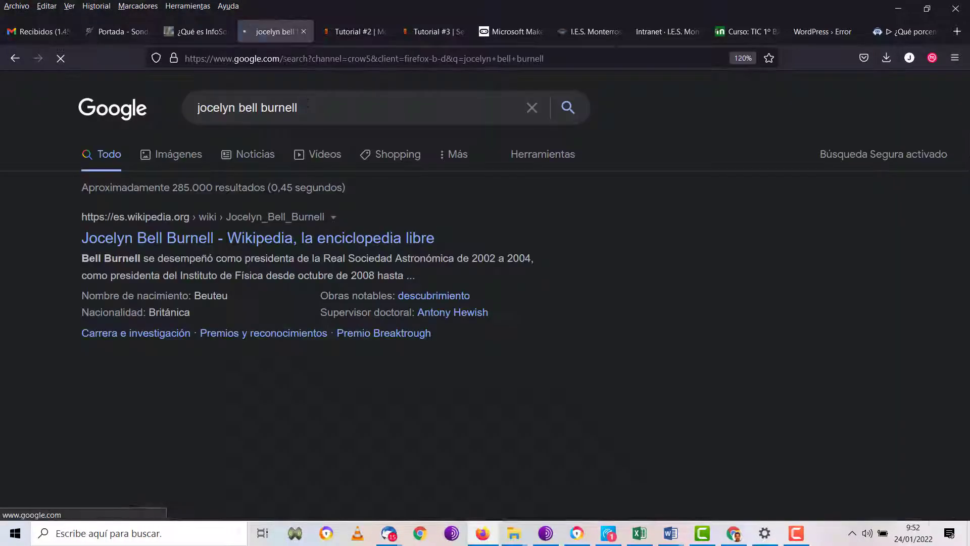
pyautogui.scroll(-5, 328, 243)
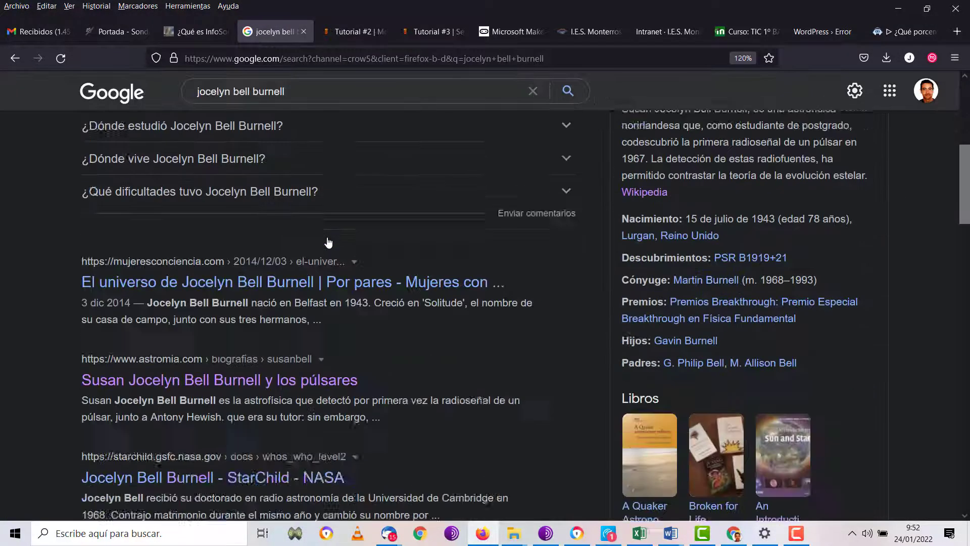
pyautogui.scroll(-2, 329, 243)
# Step: Open the mujeresconciencia article and select the sentence about reporters' questions
pyautogui.click(364, 214)
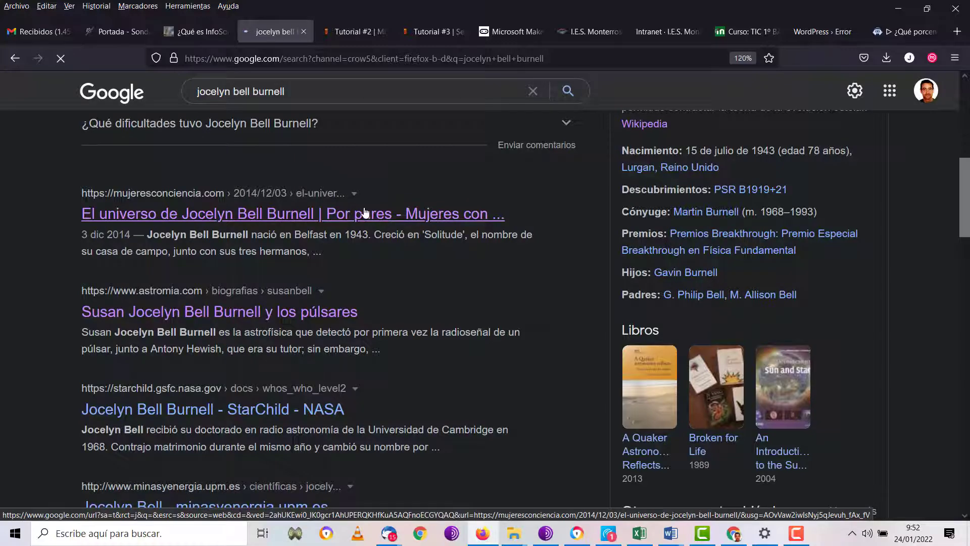
pyautogui.scroll(-10, 364, 215)
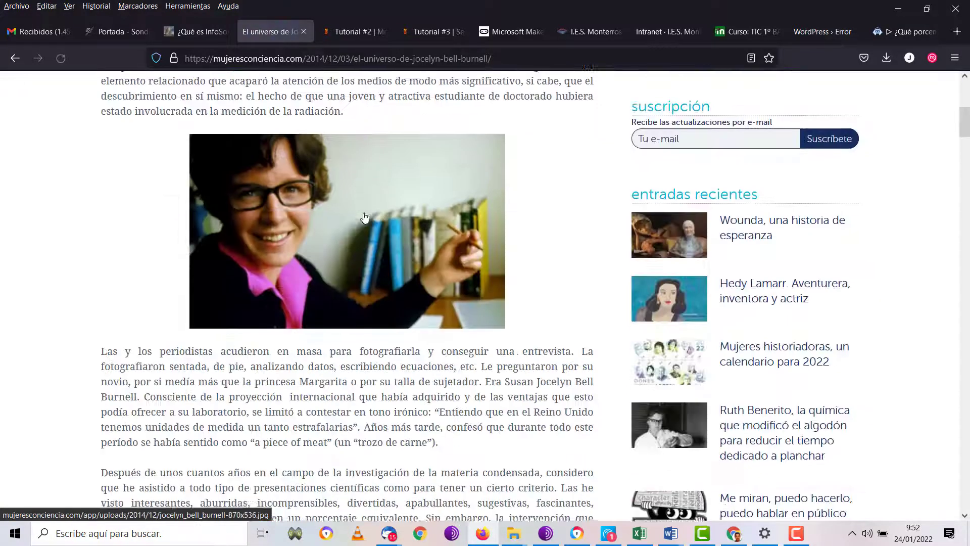
pyautogui.scroll(-5, 365, 218)
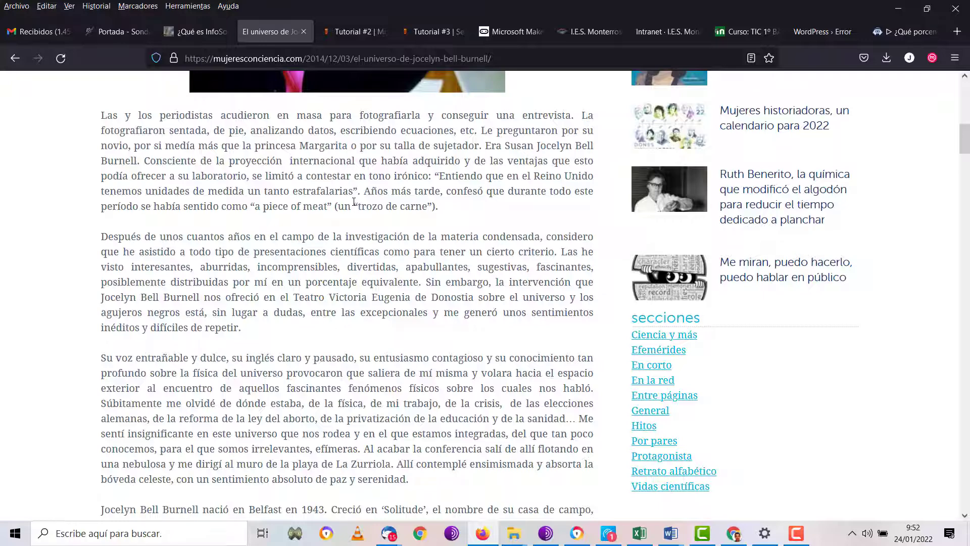
pyautogui.scroll(2, 354, 201)
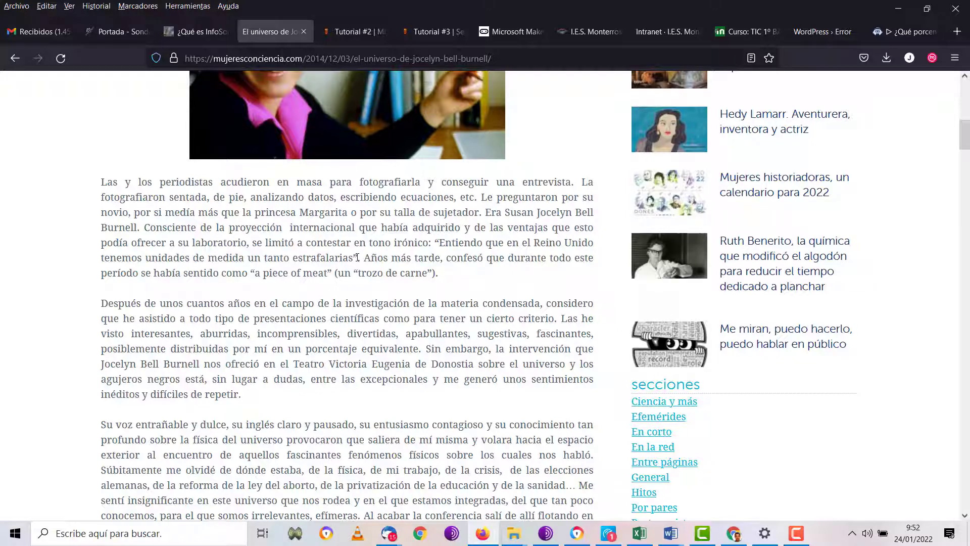
pyautogui.scroll(5, 204, 192)
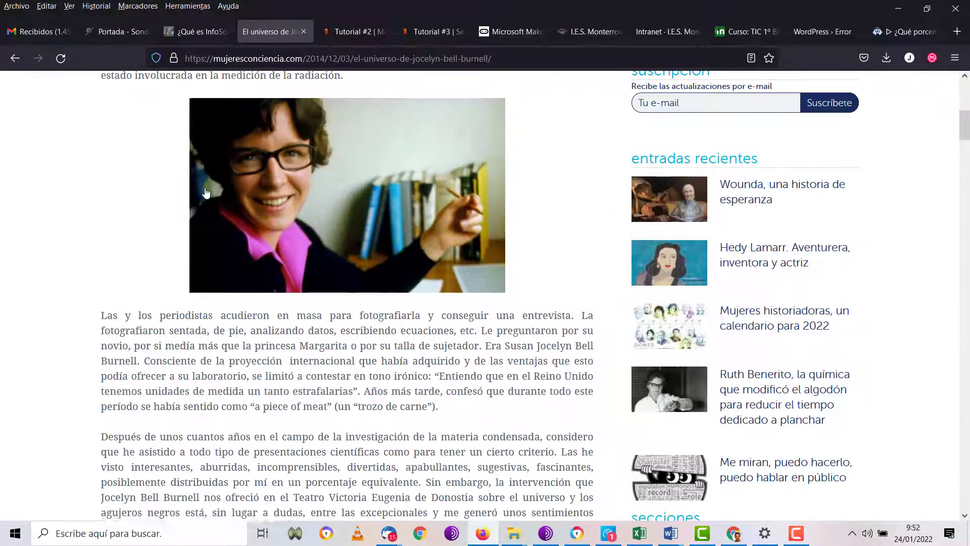
pyautogui.scroll(-5, 204, 192)
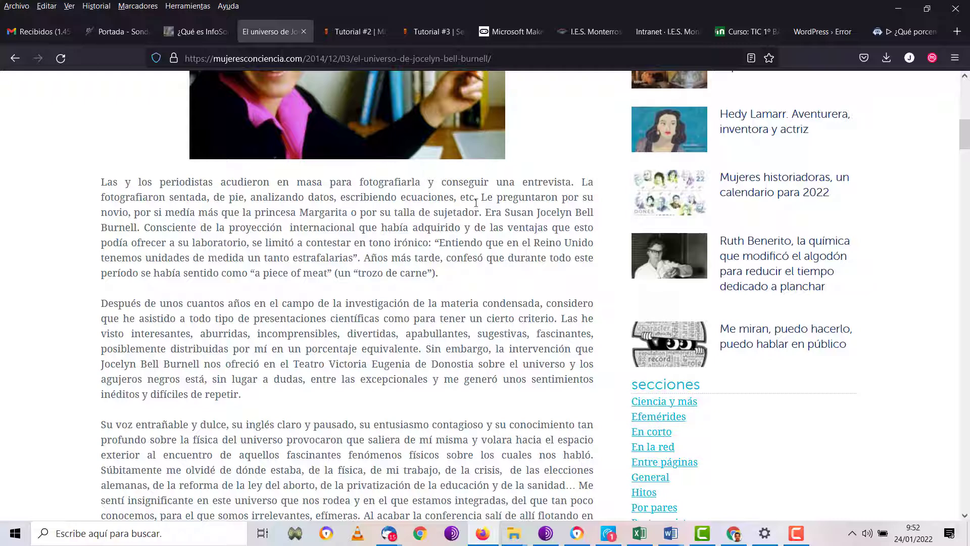
pyautogui.moveTo(479, 199)
pyautogui.mouseDown()
pyautogui.moveTo(400, 212)
pyautogui.moveTo(484, 216)
pyautogui.mouseUp()
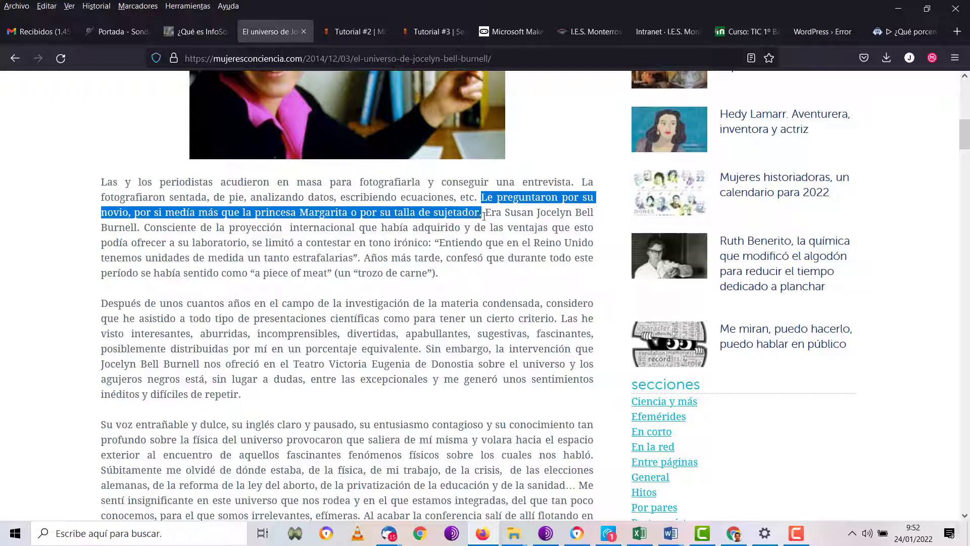
pyautogui.click(736, 535)
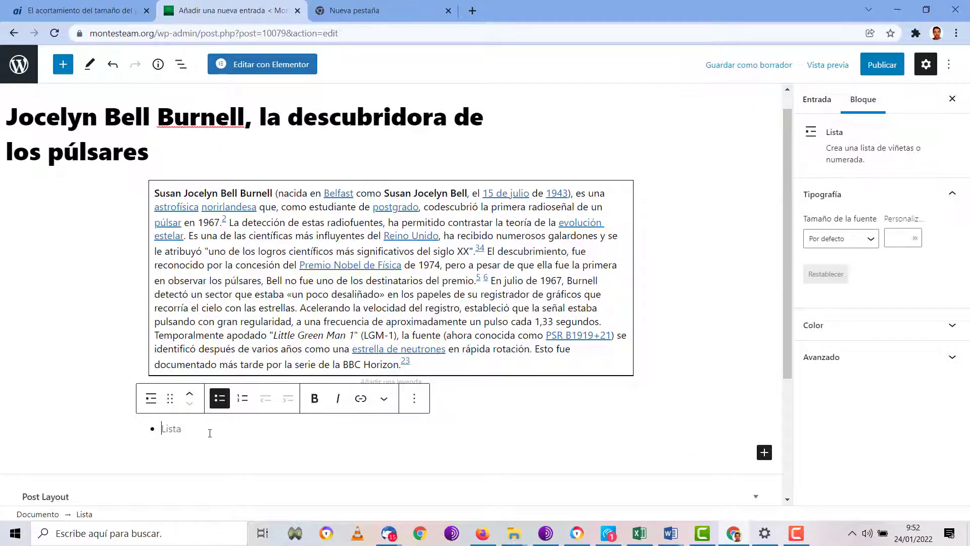
# Step: Write the first bullet, 'Cuando se hizo popular por descubrir los púlsares, le preguntaron…' plus the pasted sentence, then start a second bullet
pyautogui.write('Cuando ')
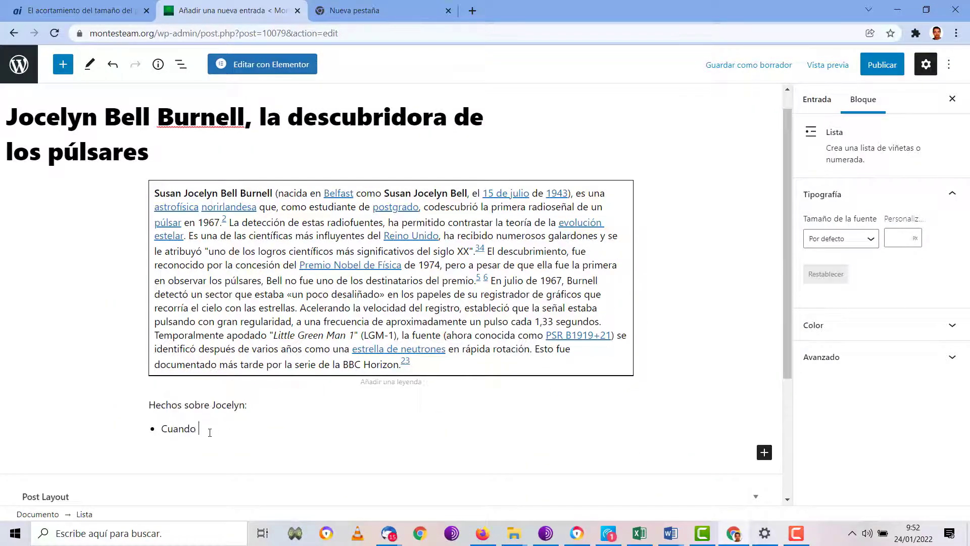
pyautogui.write('se hizo popular por descubrir los púlsares')
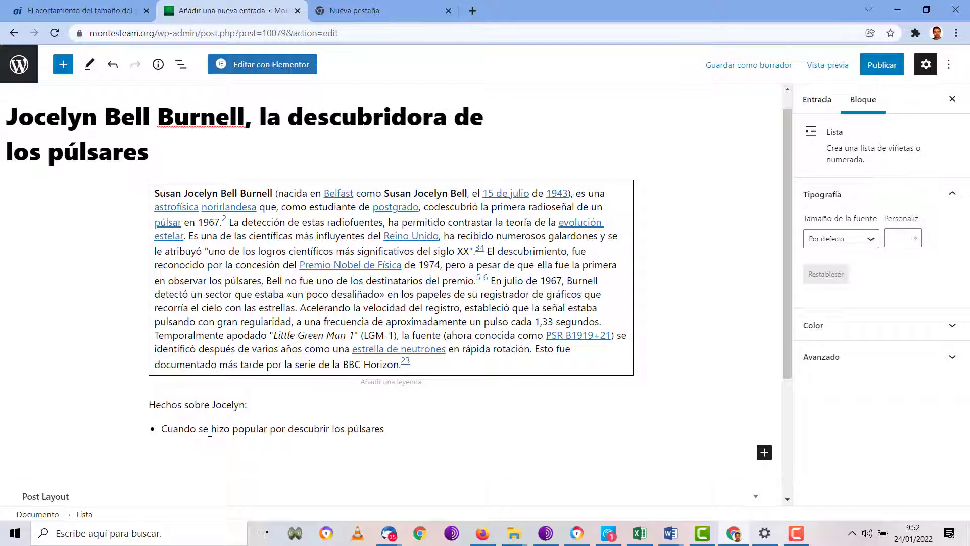
pyautogui.write(', le preguntaron')
pyautogui.write('Le preguntaron por su novio, por si medía más que la princesa Margarita o por su talla de sujetador.')
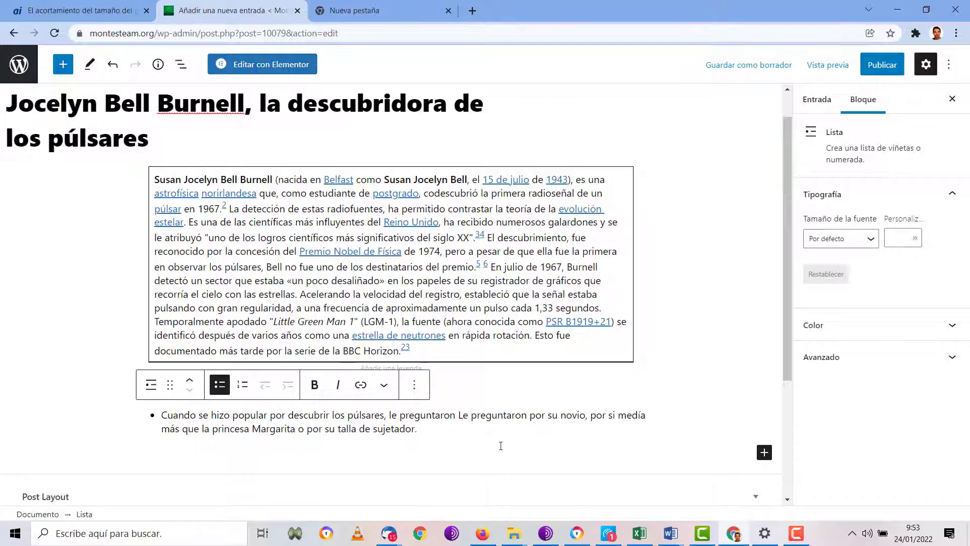
pyautogui.press('BackSpace')
pyautogui.press('BackSpace')
pyautogui.press('BackSpace')
pyautogui.press('BackSpace')
pyautogui.press('BackSpace')
pyautogui.press('BackSpace')
pyautogui.press('BackSpace')
pyautogui.press('BackSpace')
pyautogui.press('BackSpace')
pyautogui.press('BackSpace')
pyautogui.press('BackSpace')
pyautogui.press('BackSpace')
pyautogui.press('BackSpace')
pyautogui.press('BackSpace')
pyautogui.press('BackSpace')
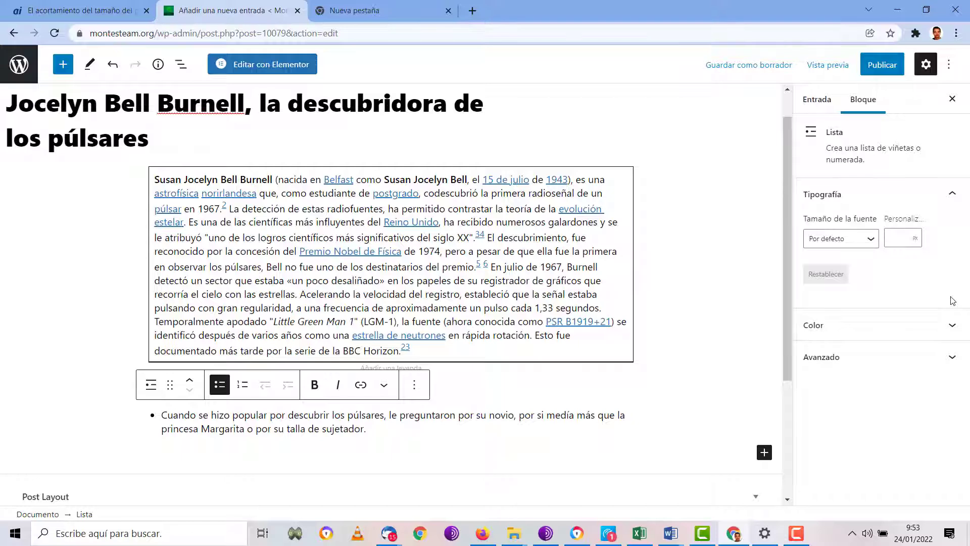
pyautogui.press('Return')
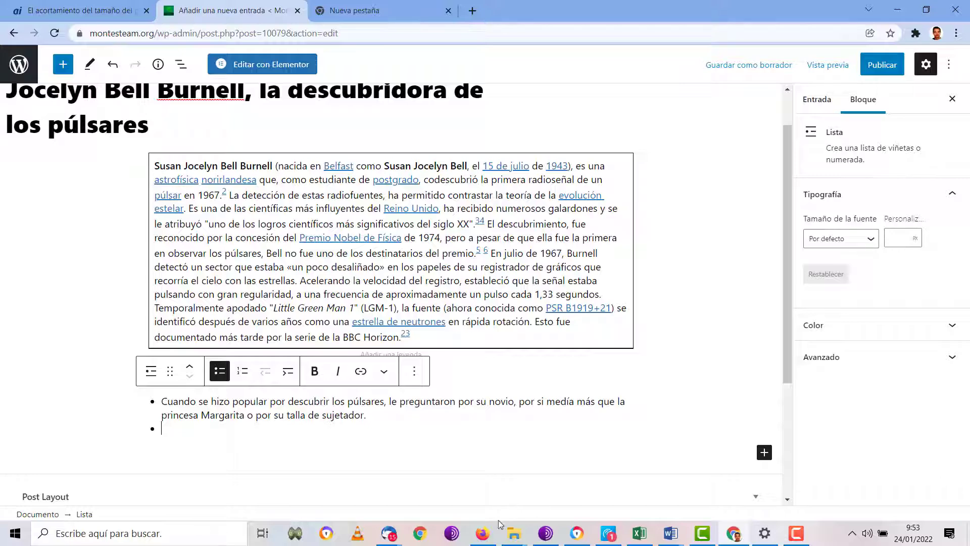
pyautogui.click(482, 533)
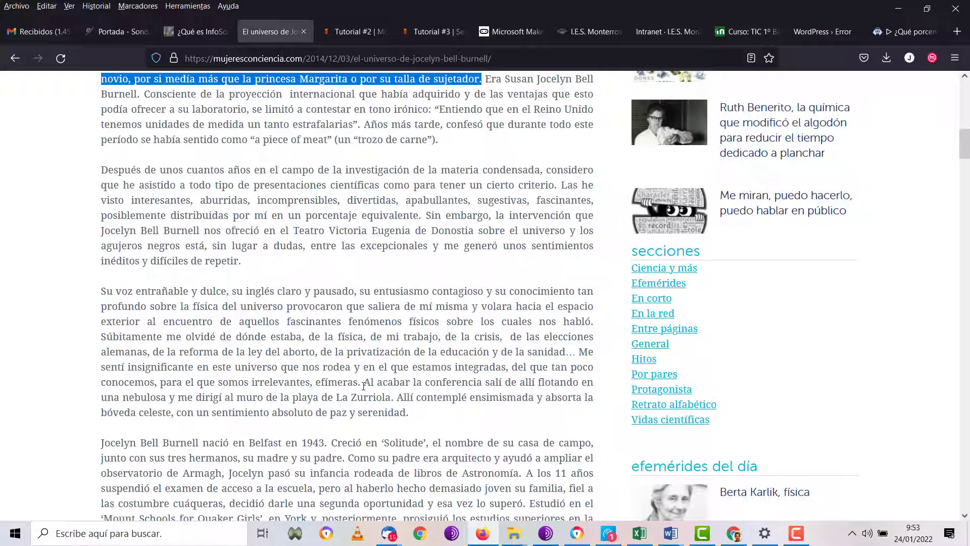
# Step: Scroll further through the mujeresconciencia article, then switch back to the post editor
pyautogui.scroll(-3, 364, 386)
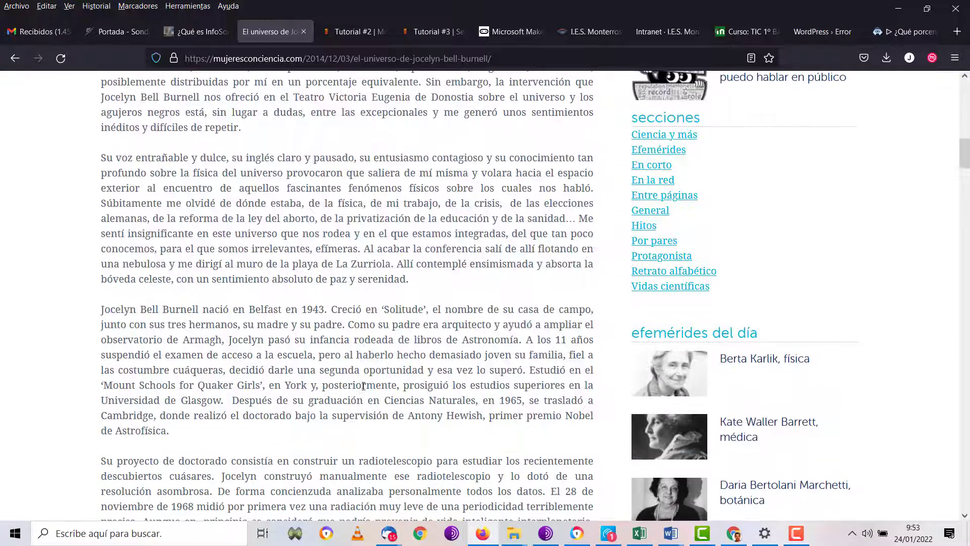
pyautogui.scroll(-2, 363, 387)
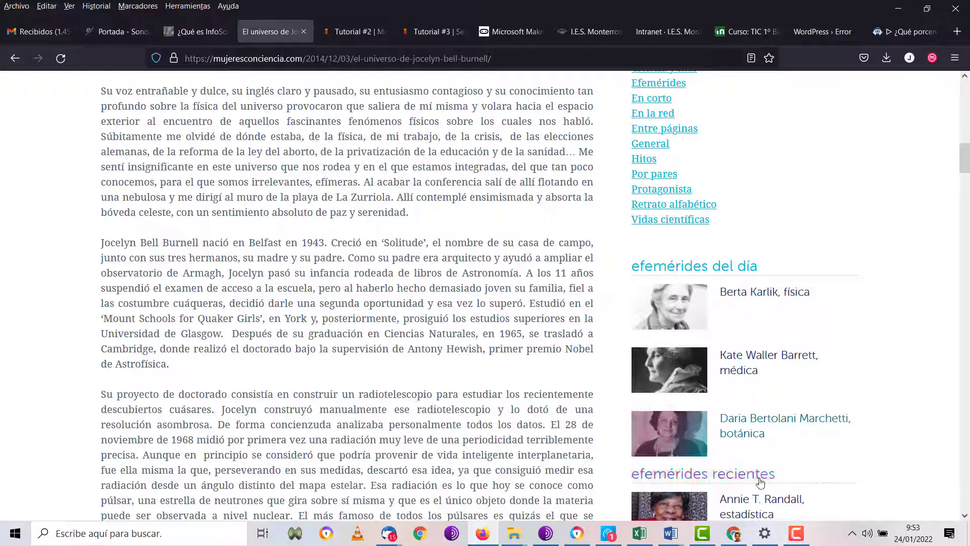
pyautogui.hotkey('alt', 'Tab')
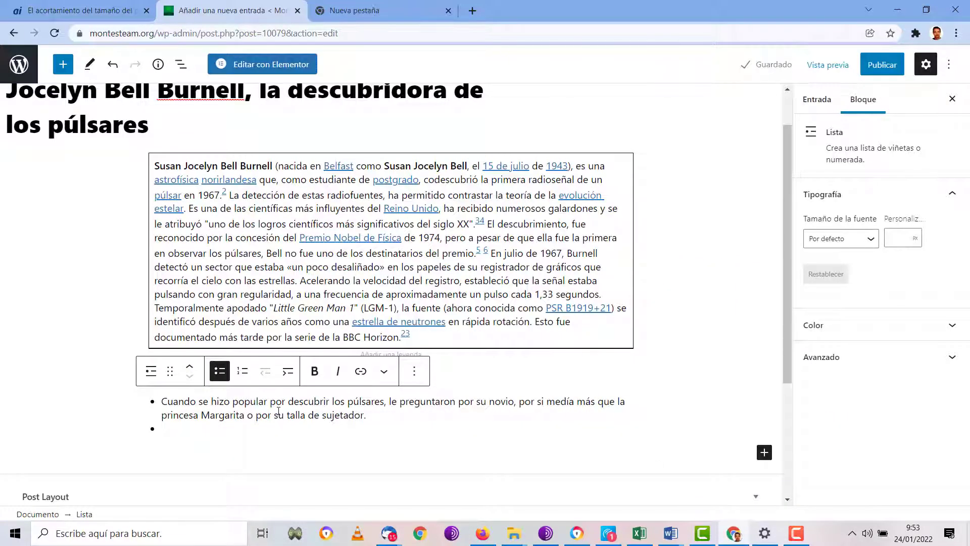
# Step: Add the bullet 'Su casa de campo se llamaba Solitude.', leave the list, and go to a blank tab
pyautogui.write('Su casa de campo se llamaba Solitude.')
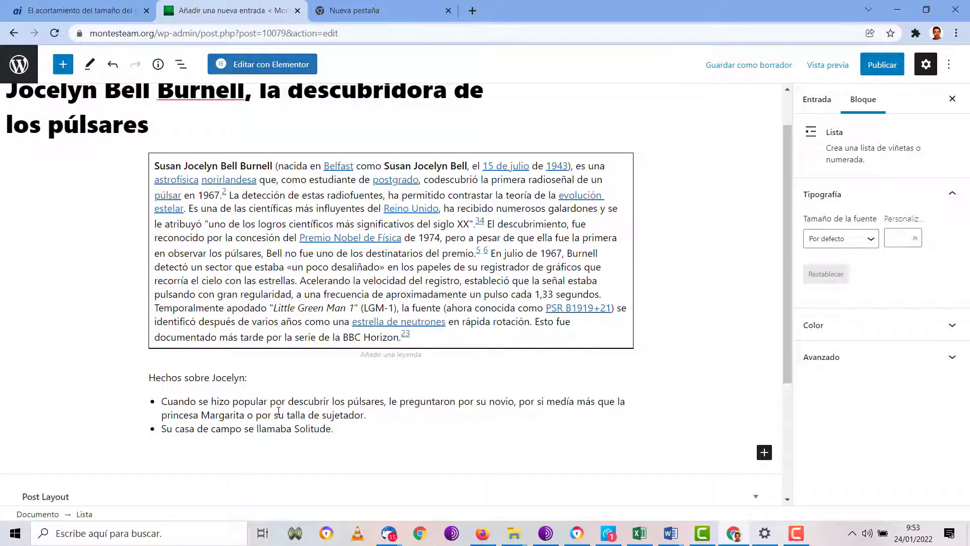
pyautogui.press('Return')
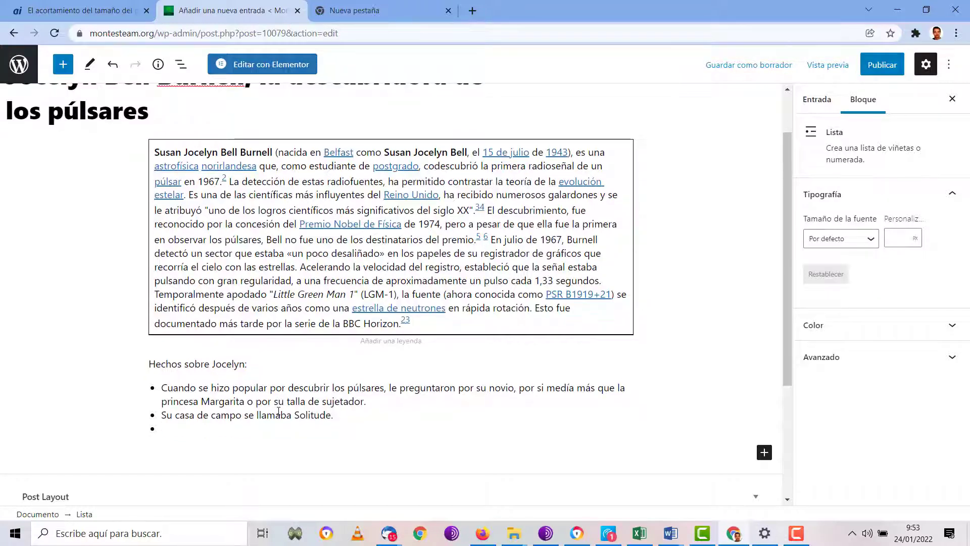
pyautogui.press('Return')
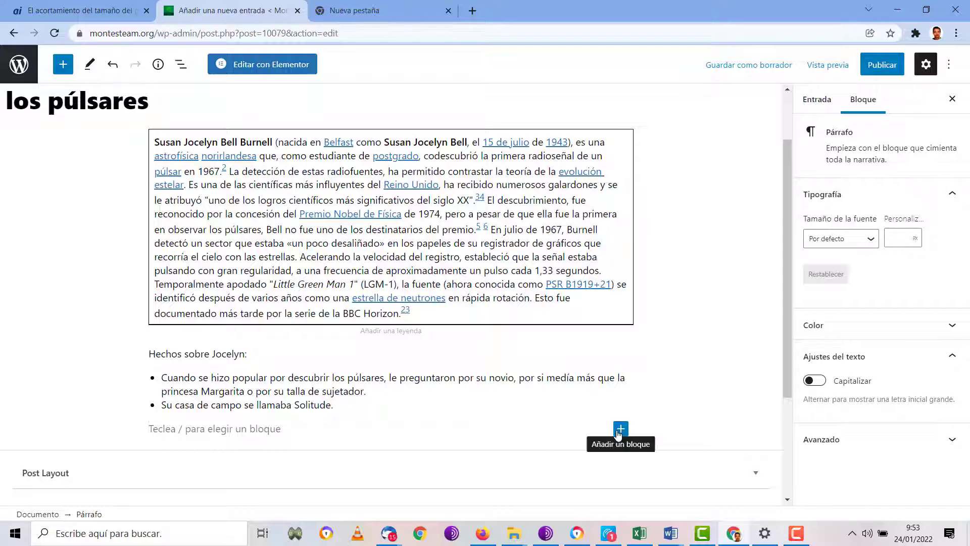
pyautogui.click(619, 431)
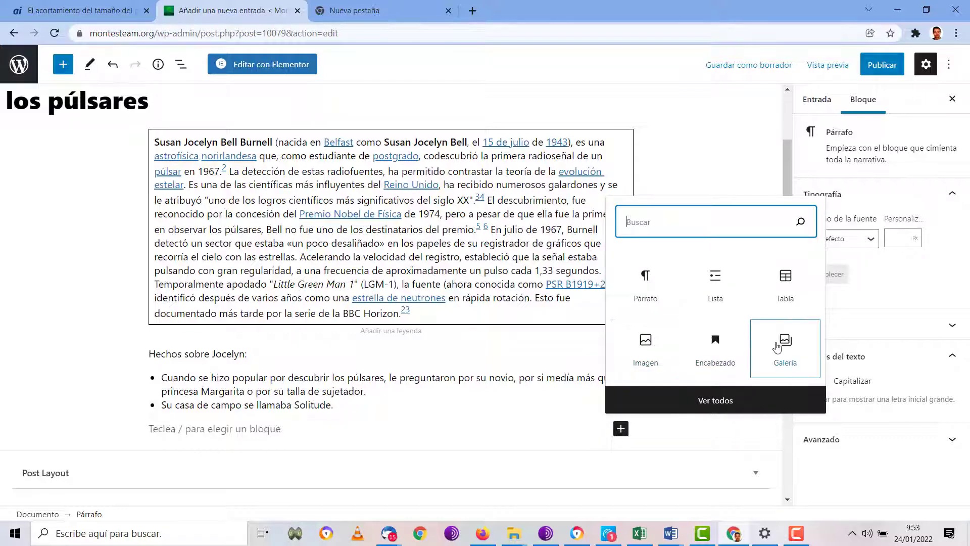
pyautogui.click(394, 12)
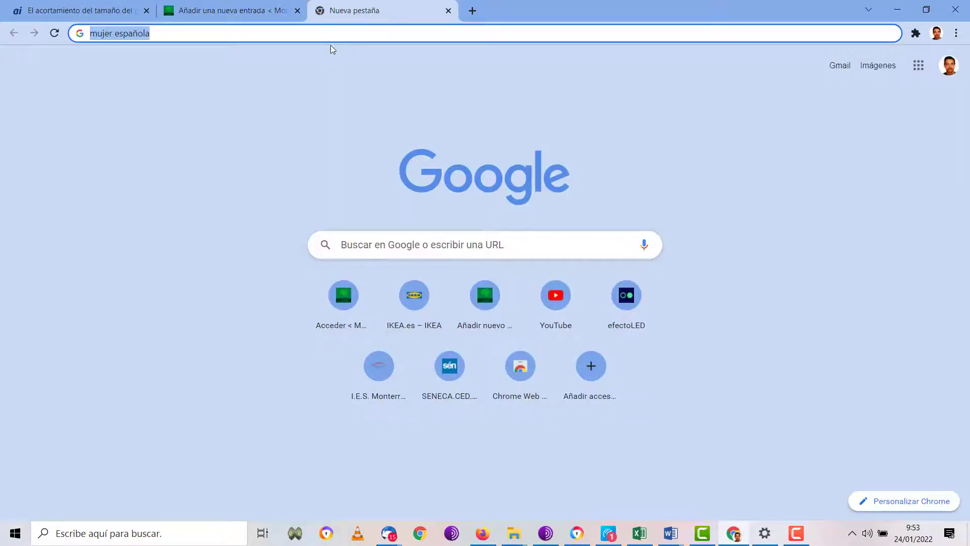
# Step: Search Google for ivoox, browse the ivoox.com home page, then return to the post editor tab
pyautogui.write('ivoox')
pyautogui.press('Return')
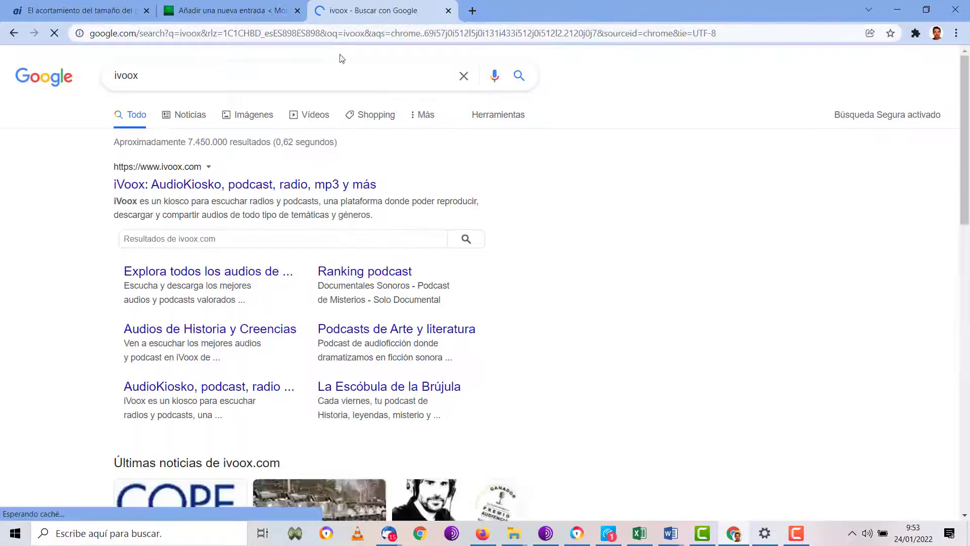
pyautogui.click(184, 187)
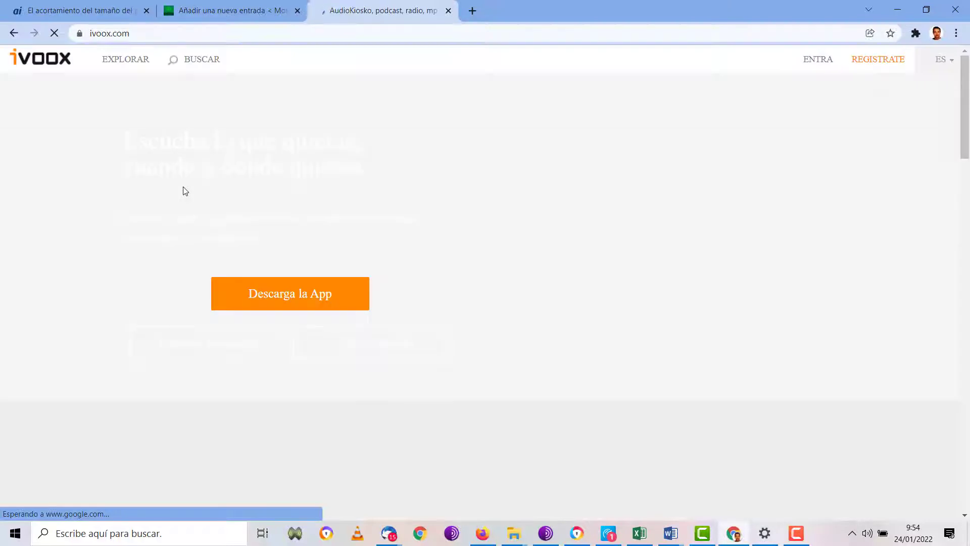
pyautogui.scroll(-5, 404, 243)
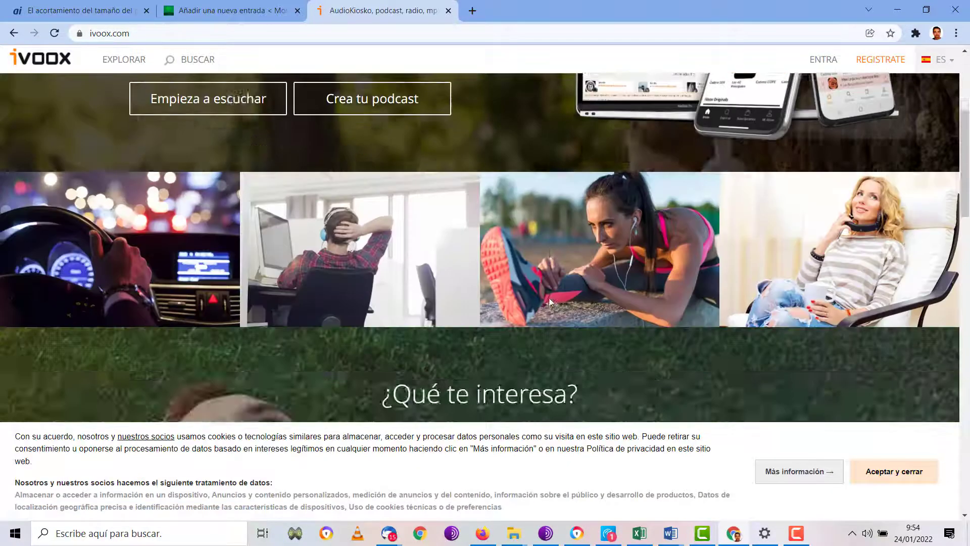
pyautogui.scroll(-15, 550, 302)
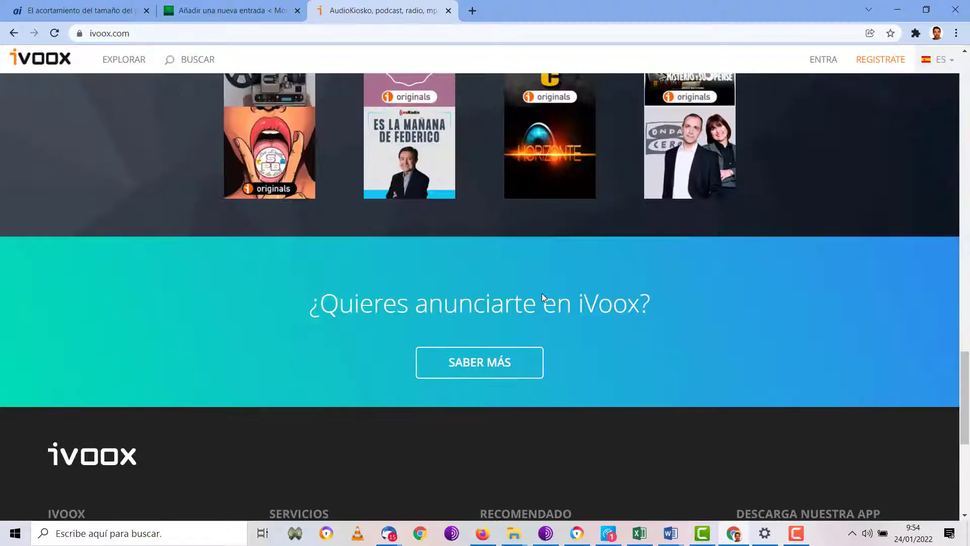
pyautogui.scroll(-5, 539, 294)
pyautogui.scroll(11, 537, 288)
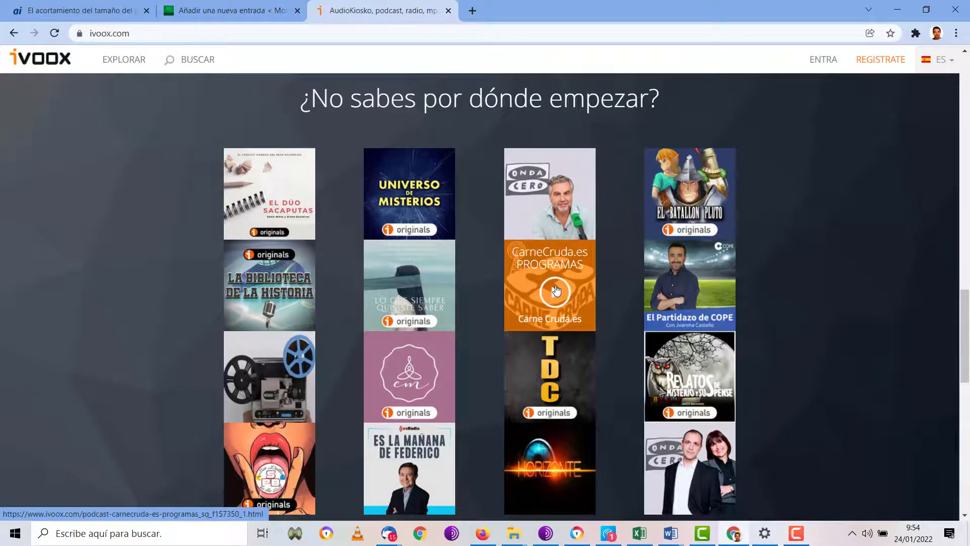
pyautogui.scroll(-10, 865, 198)
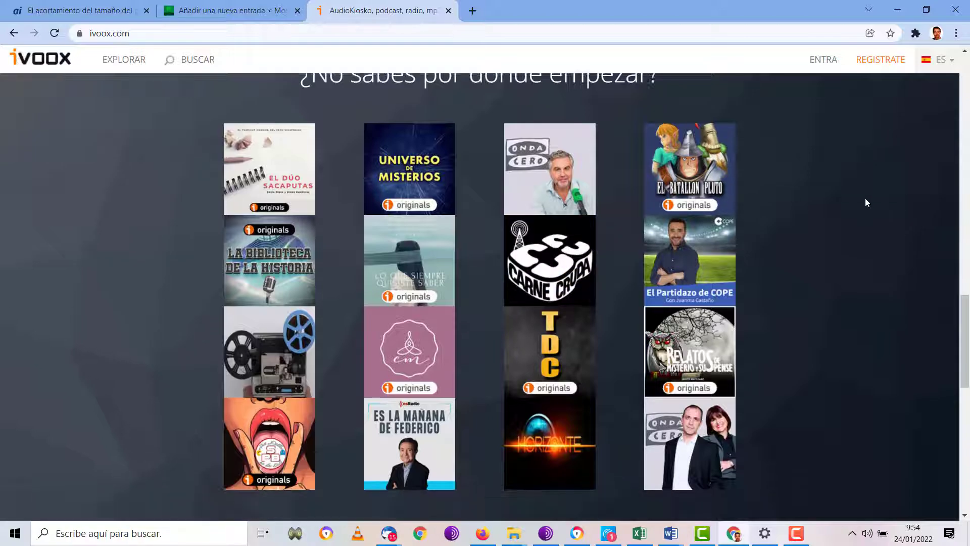
pyautogui.scroll(15, 863, 195)
pyautogui.scroll(10, 848, 153)
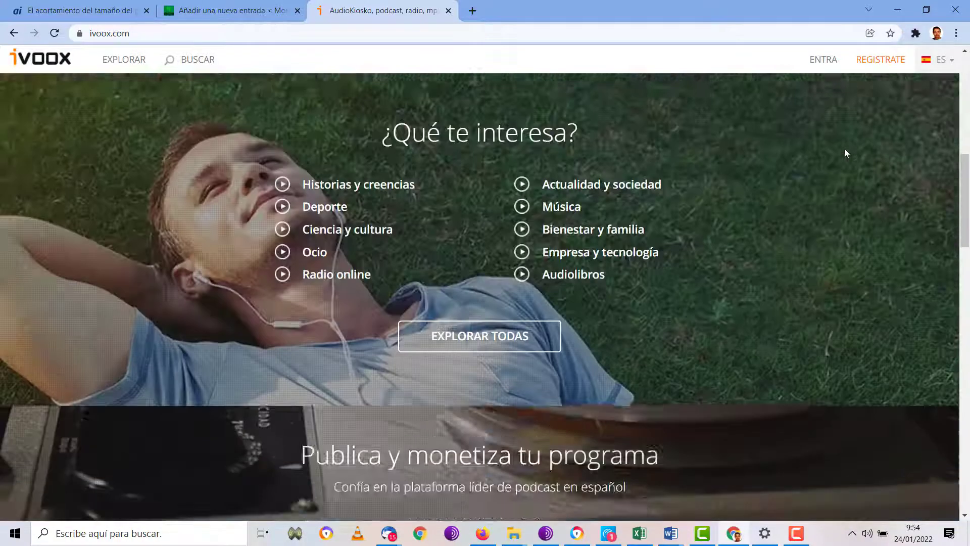
pyautogui.click(241, 14)
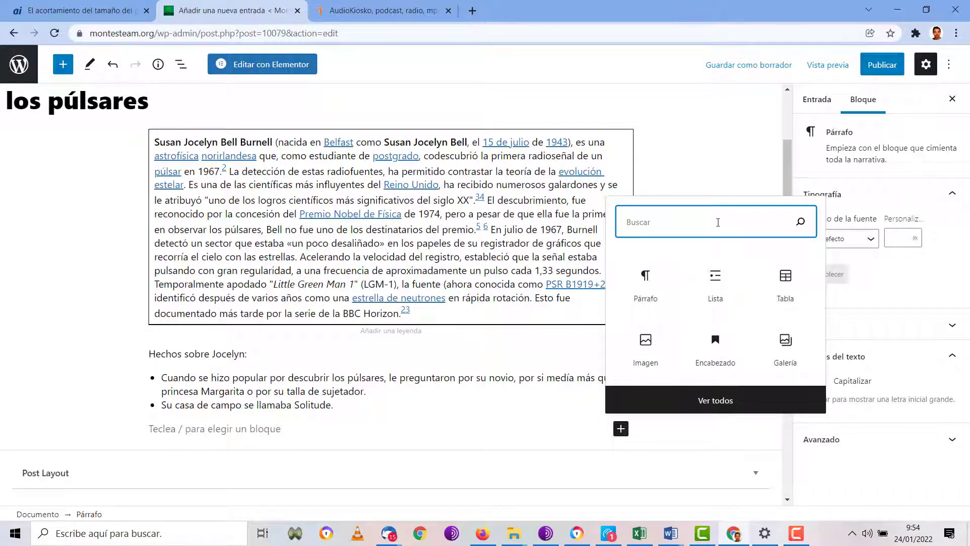
# Step: Add an Audio block and upload podcast3-jocelynbellburnell.mp3 from the podcast folder
pyautogui.write('audio')
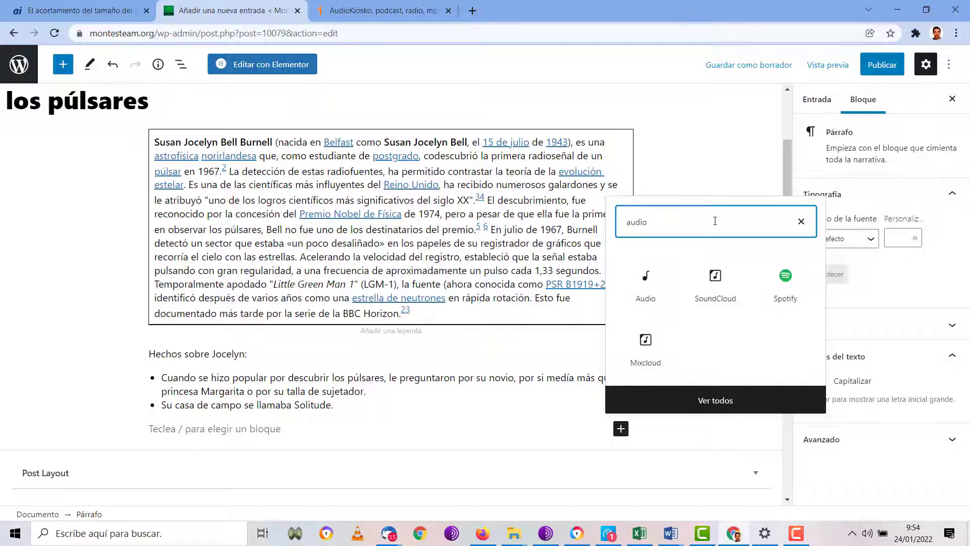
pyautogui.click(648, 279)
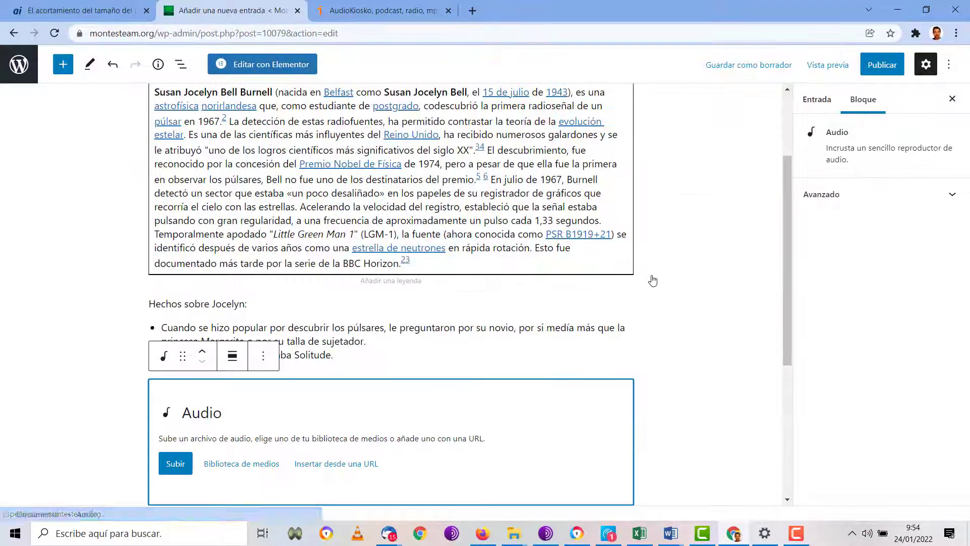
pyautogui.click(173, 463)
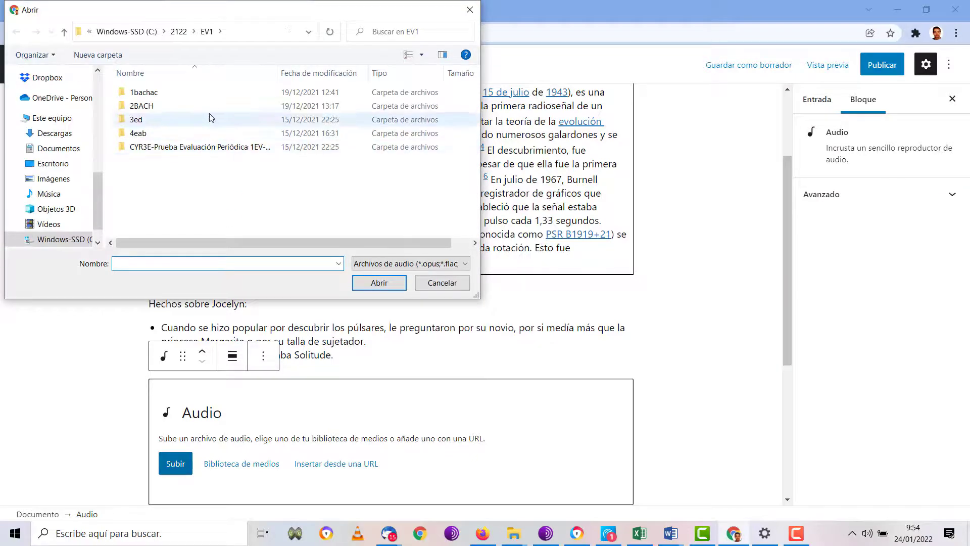
pyautogui.click(179, 32)
pyautogui.scroll(-3, 215, 181)
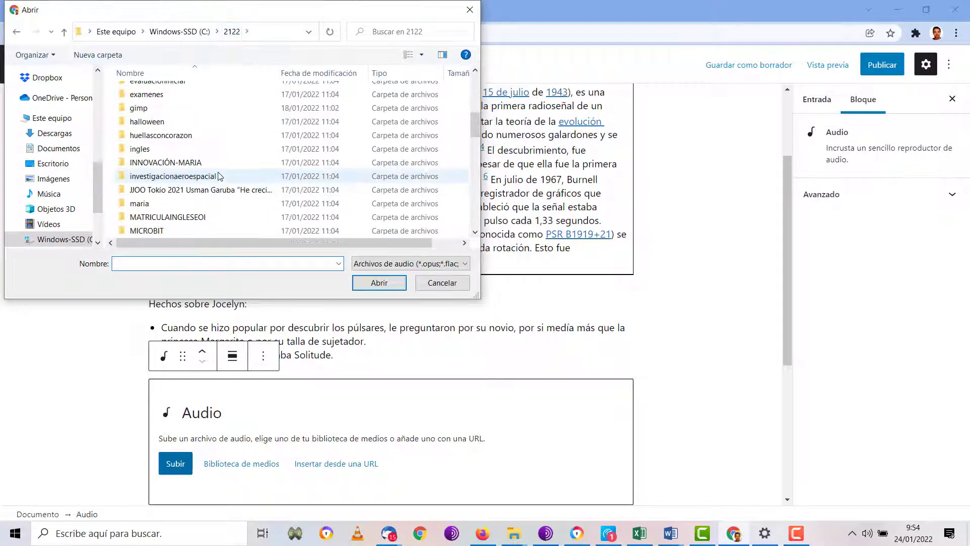
pyautogui.scroll(-5, 219, 176)
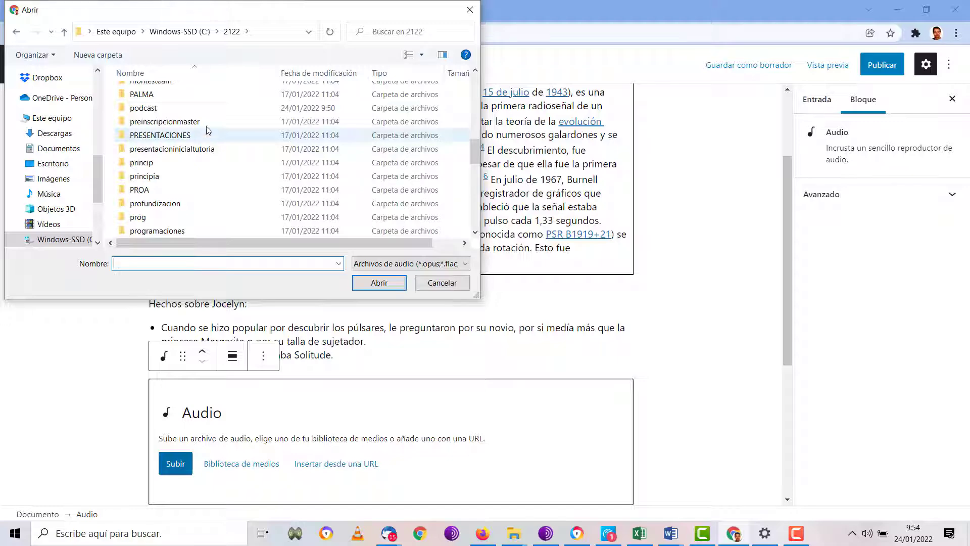
pyautogui.doubleClick(209, 108)
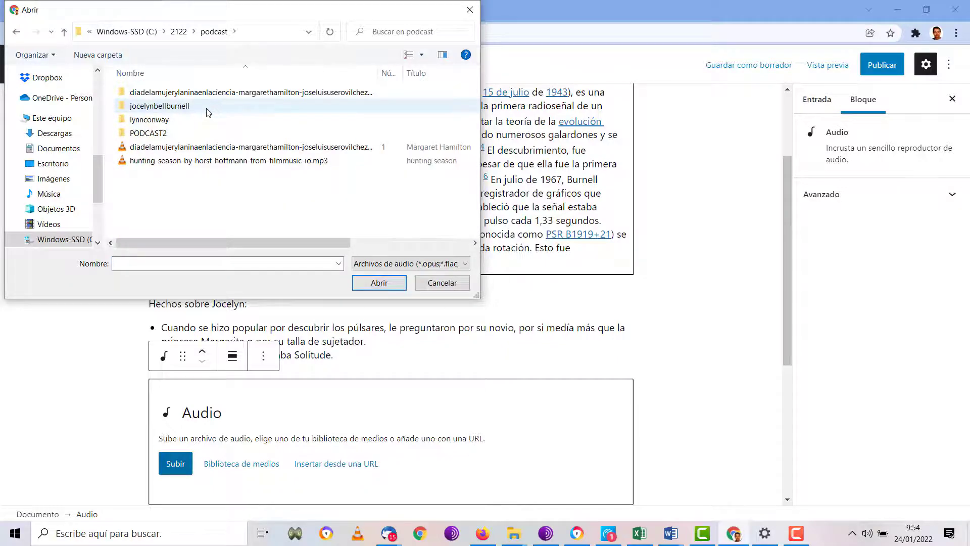
pyautogui.doubleClick(207, 109)
pyautogui.click(195, 123)
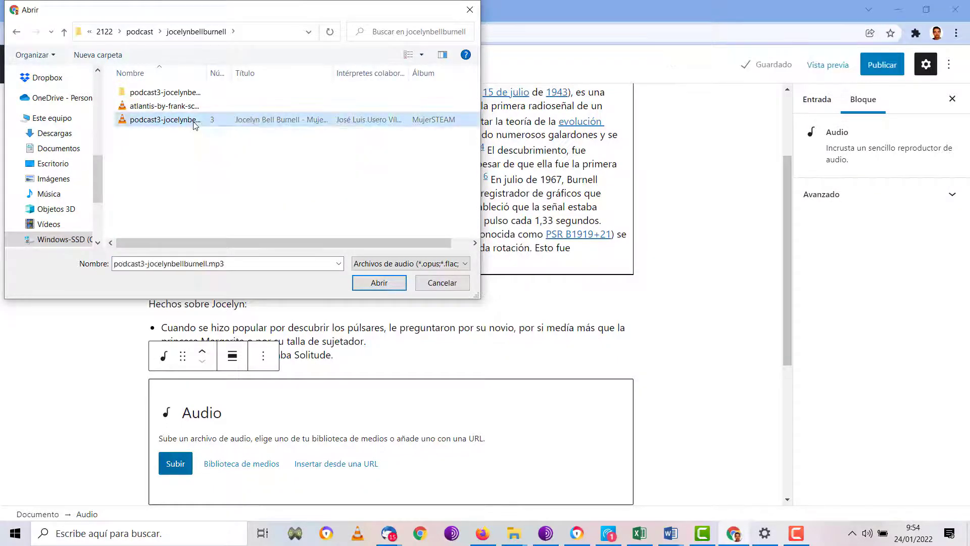
pyautogui.doubleClick(195, 123)
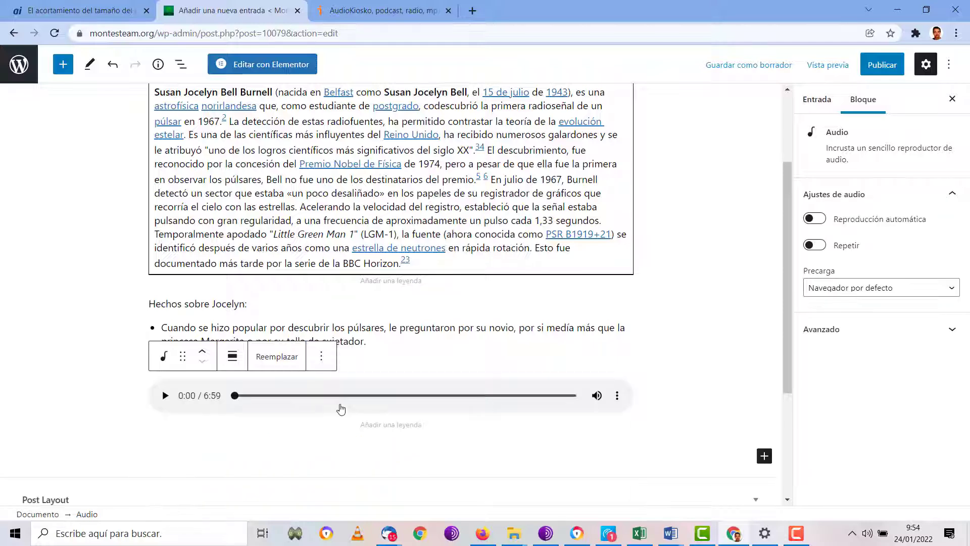
# Step: Caption the audio 'Píldora científica sobre Jocelyn Bell Burnell' and return to the Firefox article
pyautogui.click(389, 424)
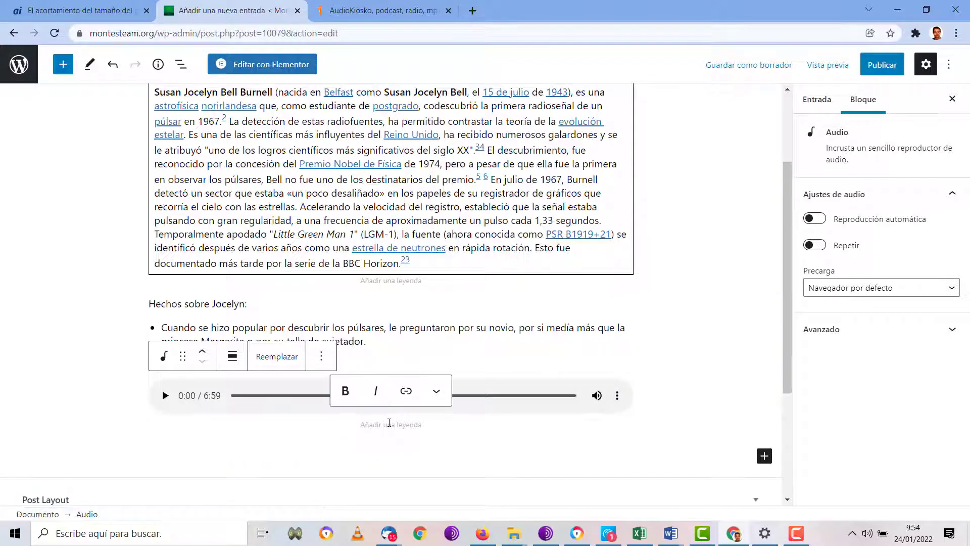
pyautogui.write('Esc')
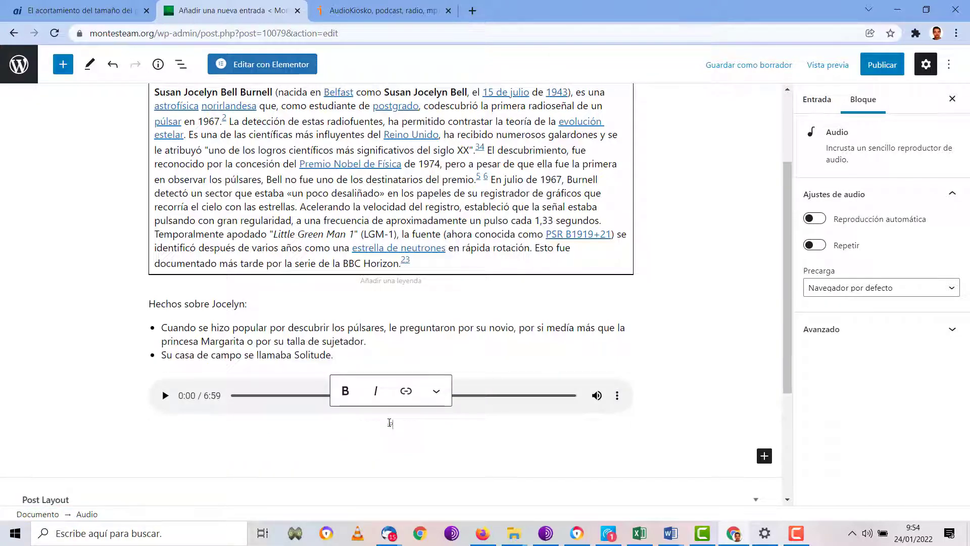
pyautogui.press('BackSpace')
pyautogui.press('BackSpace')
pyautogui.click(389, 423)
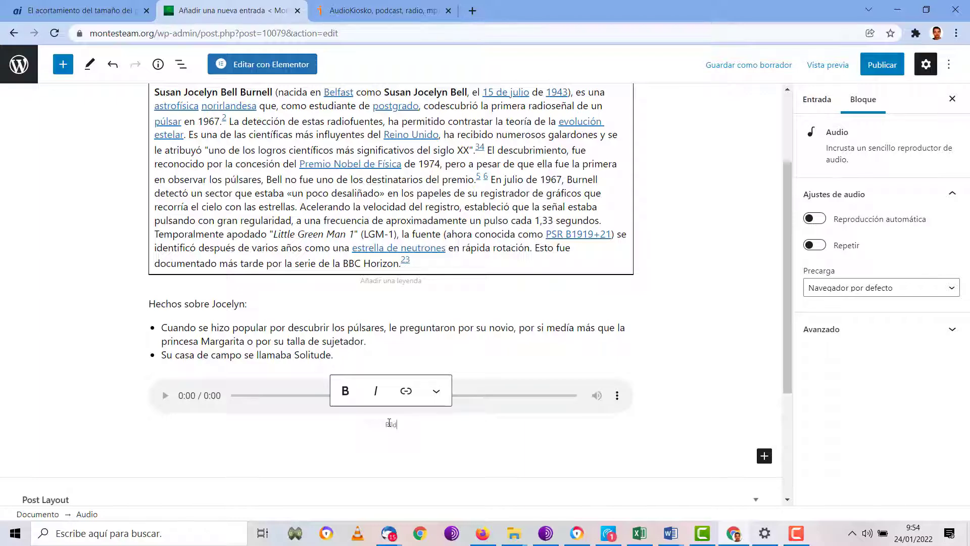
pyautogui.write('Píldora científica sobre Jocelyn Bell Burnell')
pyautogui.press('Return')
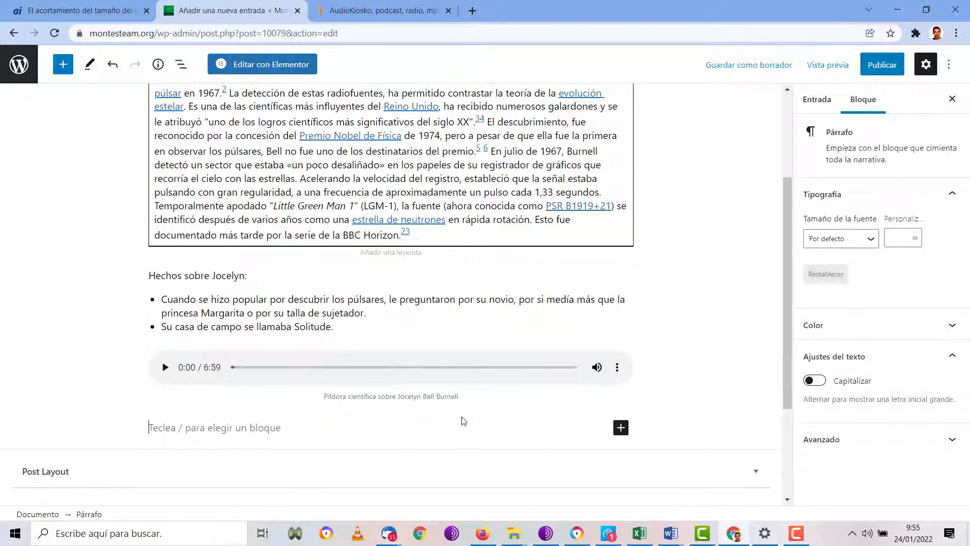
pyautogui.click(481, 538)
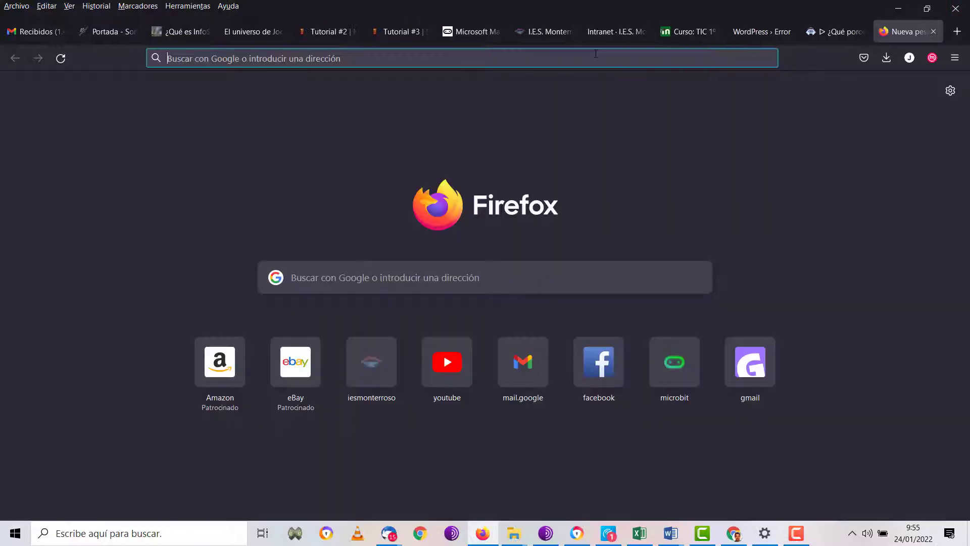
# Step: Open YouTube in a new tab and search for 'jocelyn bell burnell'
pyautogui.click(957, 31)
pyautogui.write('youtube.com/')
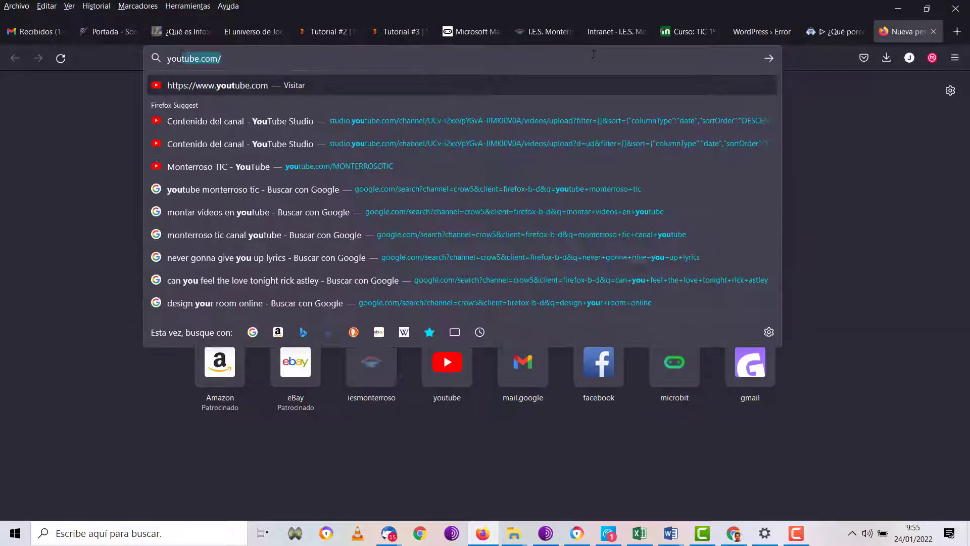
pyautogui.press('Return')
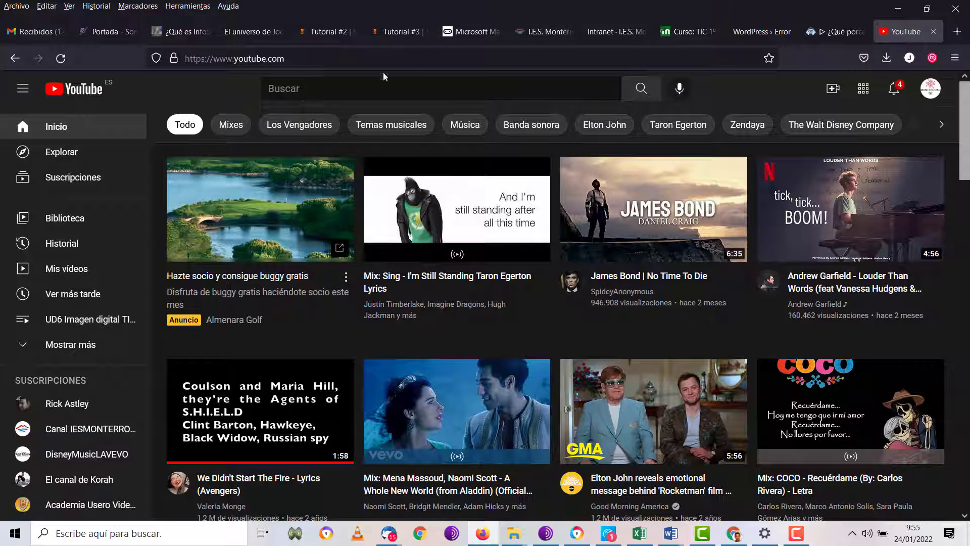
pyautogui.click(359, 88)
pyautogui.write('jocely')
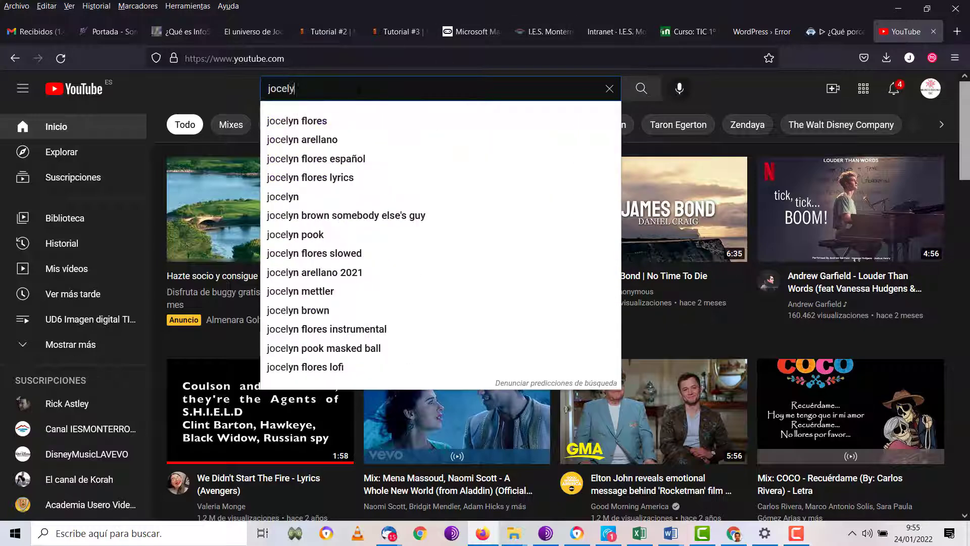
pyautogui.write('n bell burnell')
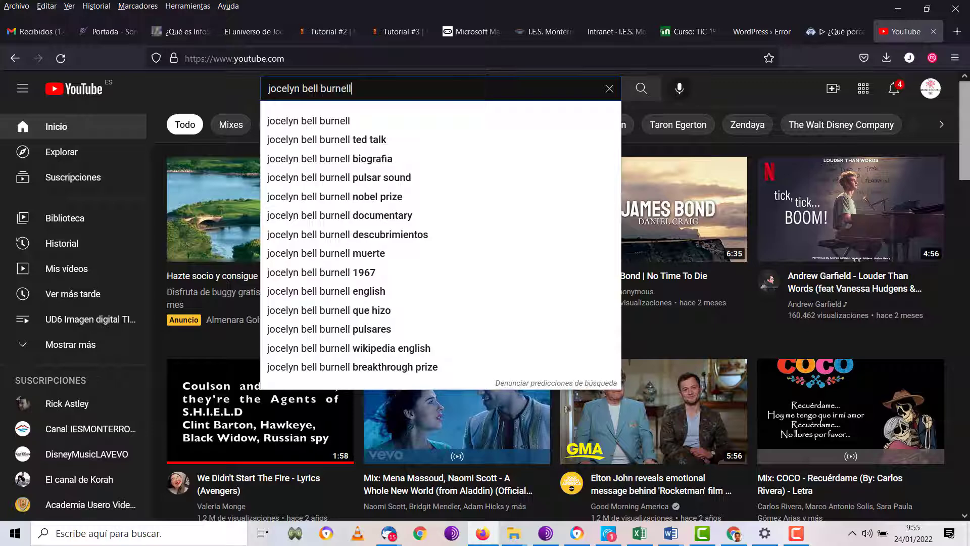
pyautogui.press('Return')
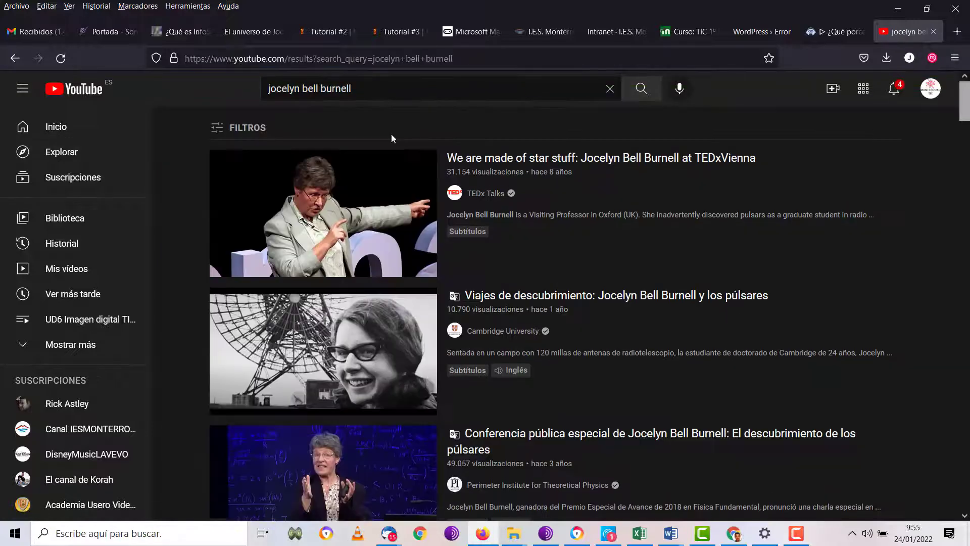
# Step: Open 'Viajes de descubrimiento: Jocelyn Bell Burnell y los púlsares' and copy its video URL
pyautogui.moveTo(387, 197)
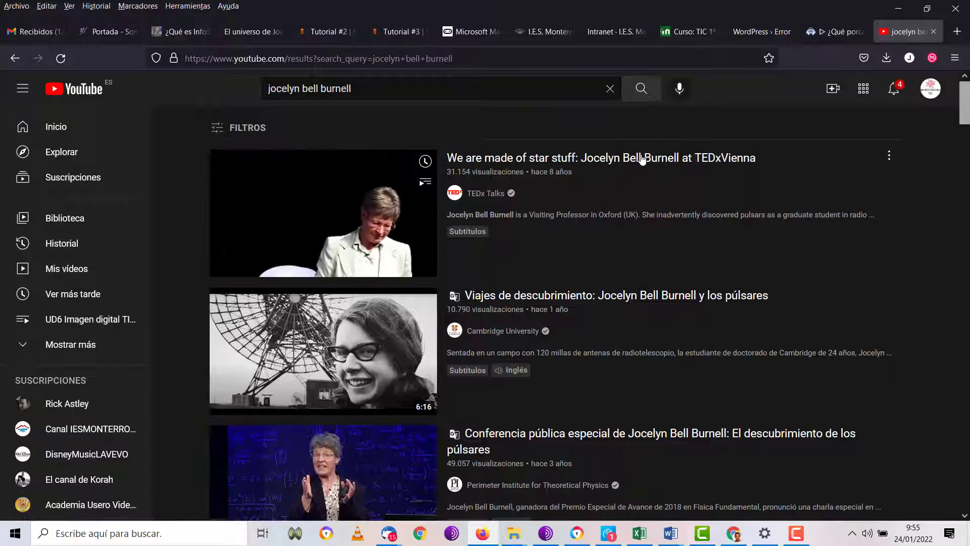
pyautogui.click(630, 304)
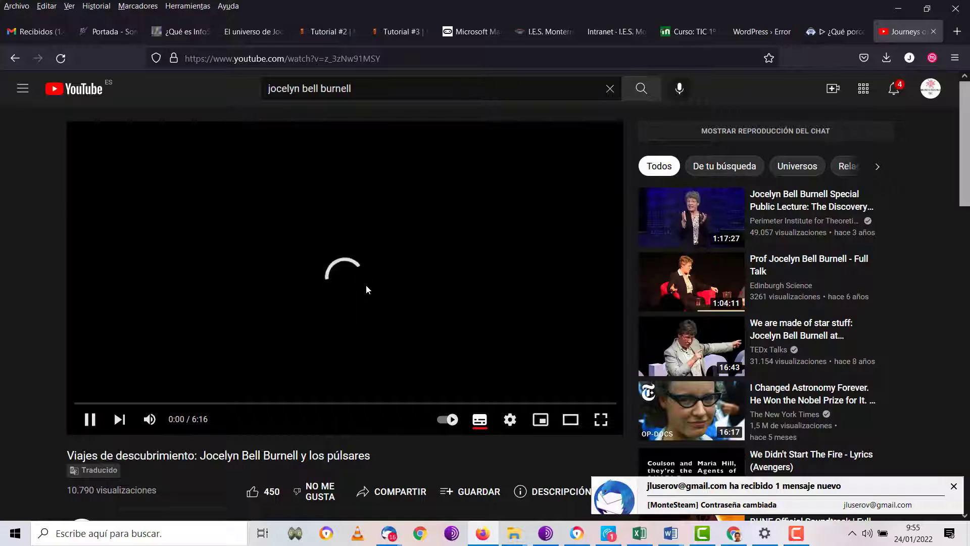
pyautogui.scroll(-3, 392, 225)
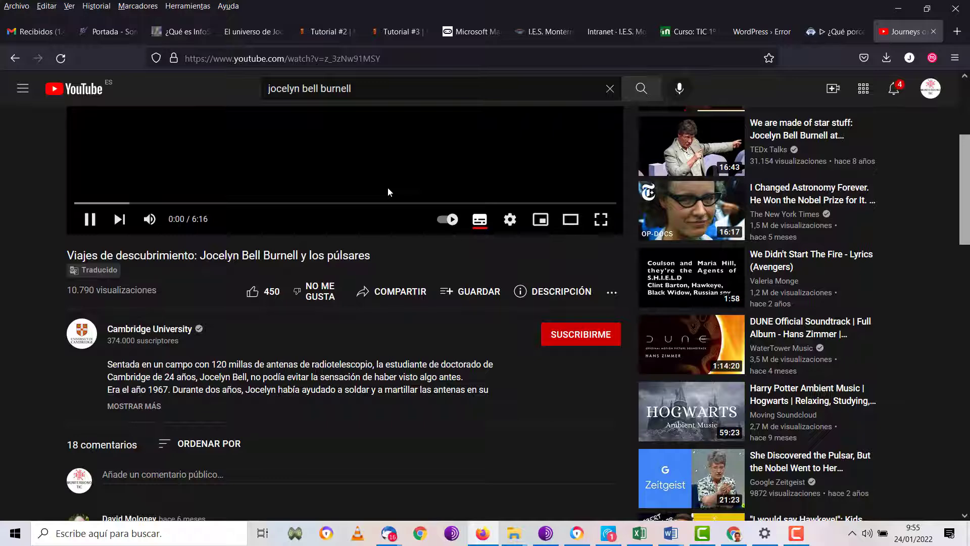
pyautogui.scroll(3, 388, 188)
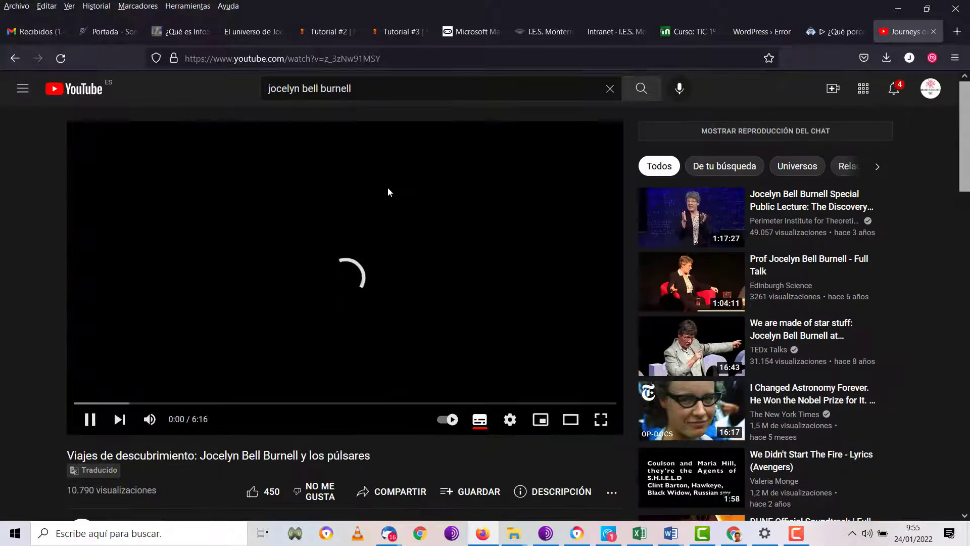
pyautogui.rightClick(401, 241)
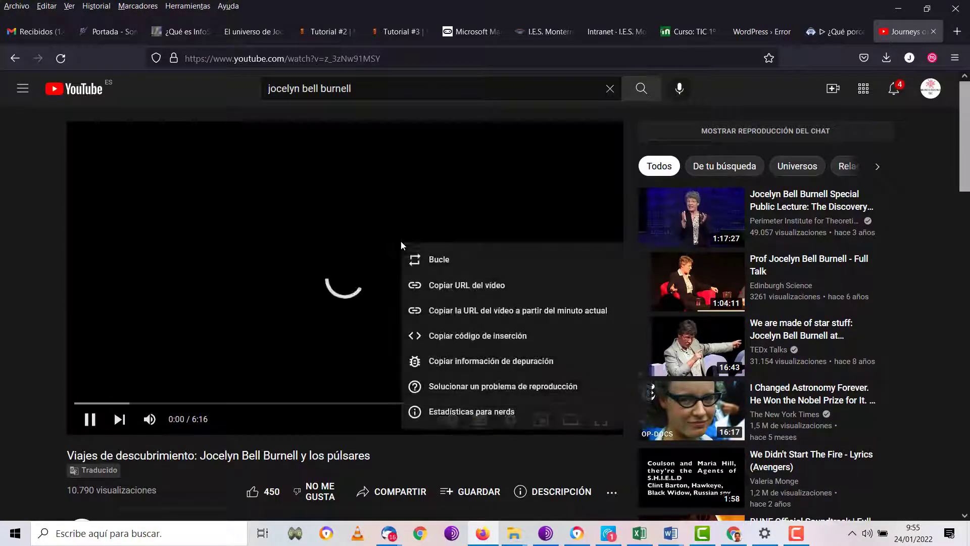
pyautogui.click(427, 286)
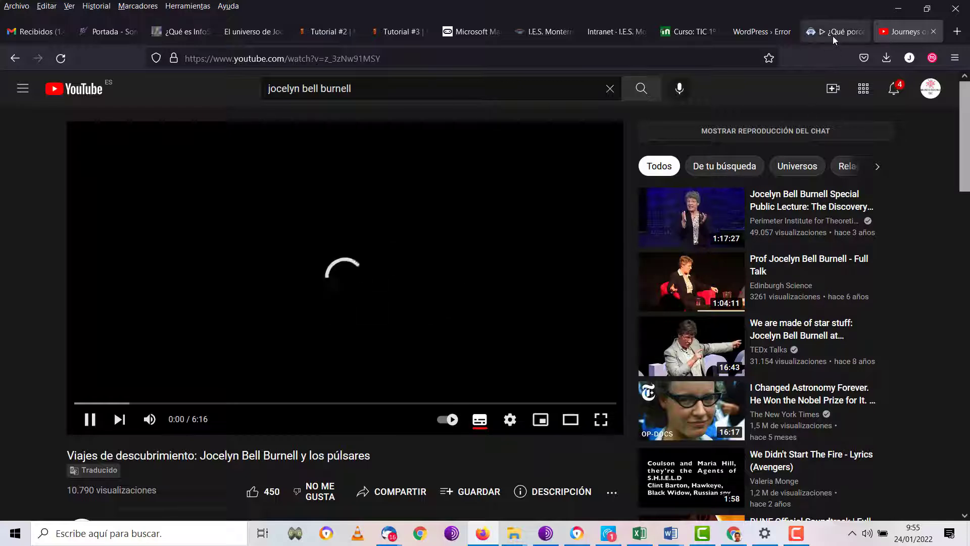
pyautogui.click(733, 533)
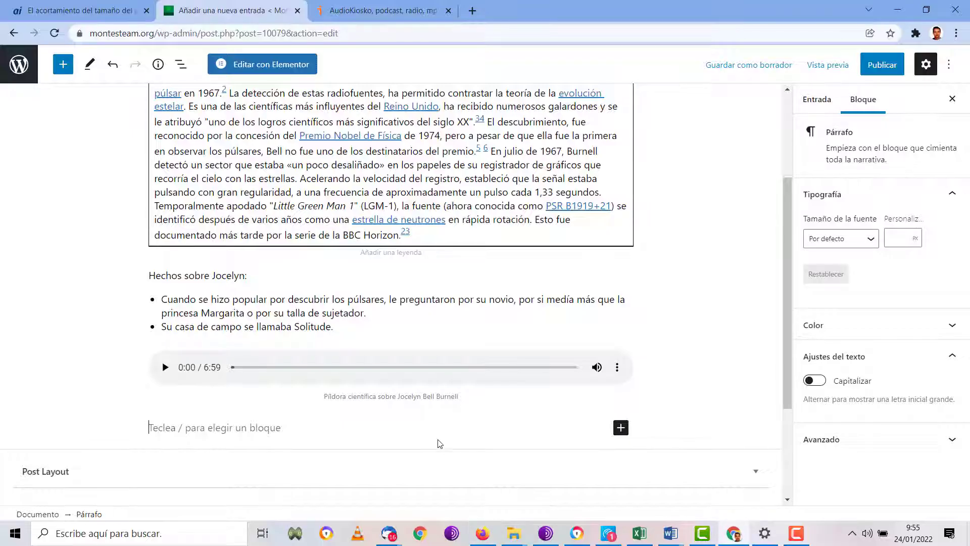
# Step: Insert a YouTube block below the audio and embed the copied pulsar video link
pyautogui.click(620, 428)
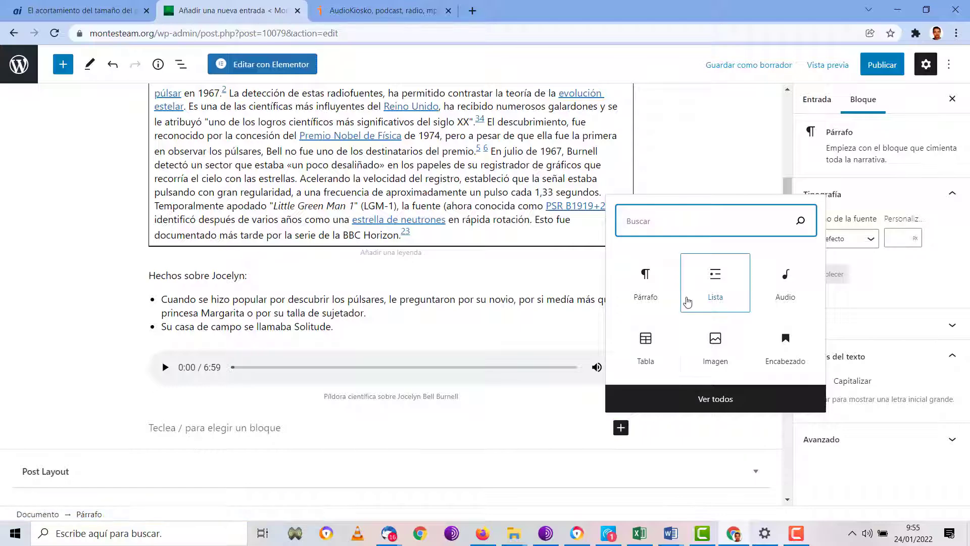
pyautogui.write('you')
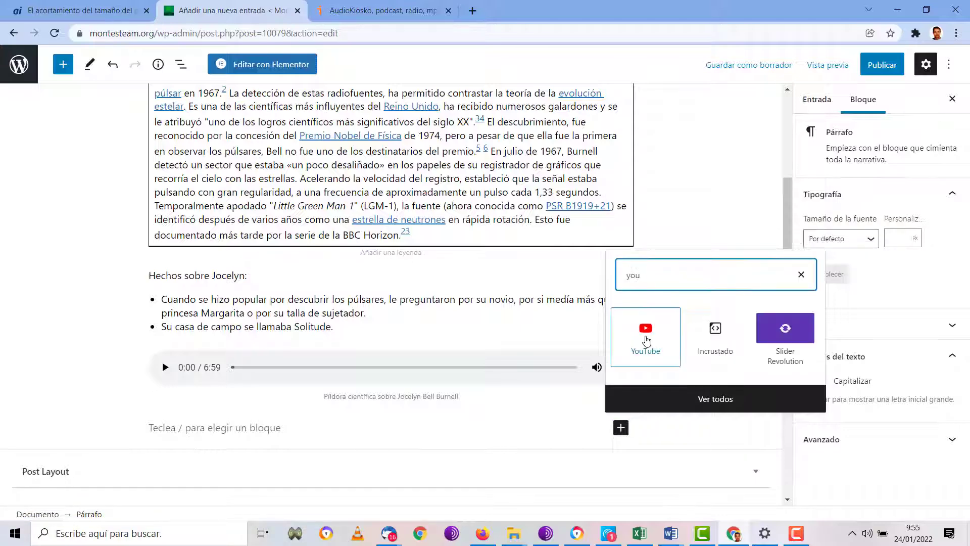
pyautogui.click(639, 332)
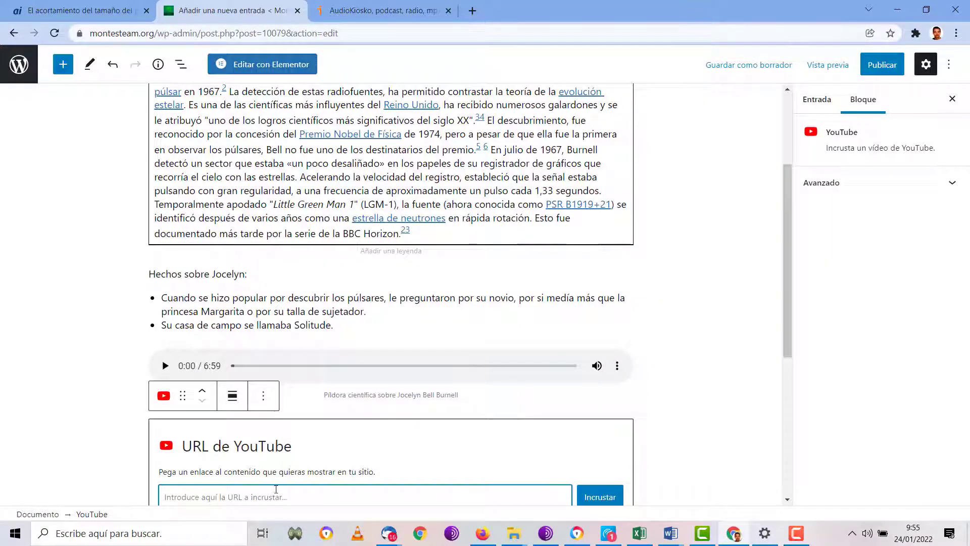
pyautogui.write('https://youtu.be/z_3zNw91MSY')
pyautogui.click(600, 496)
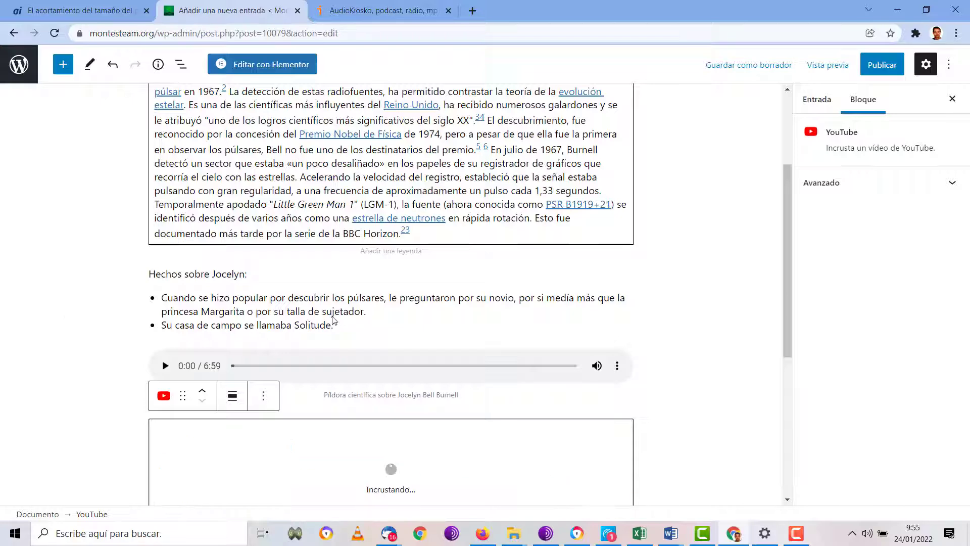
pyautogui.scroll(-5, 404, 323)
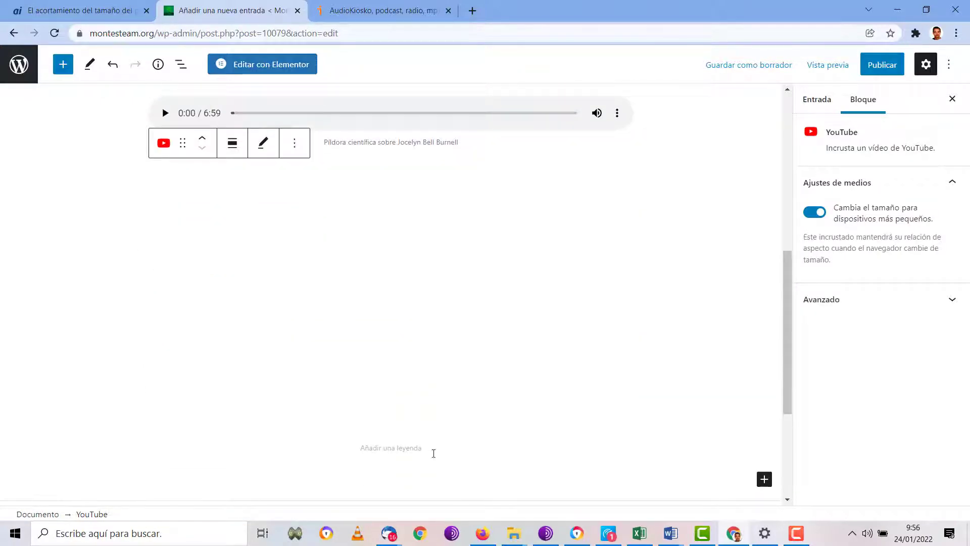
pyautogui.click(413, 454)
pyautogui.scroll(-3, 410, 434)
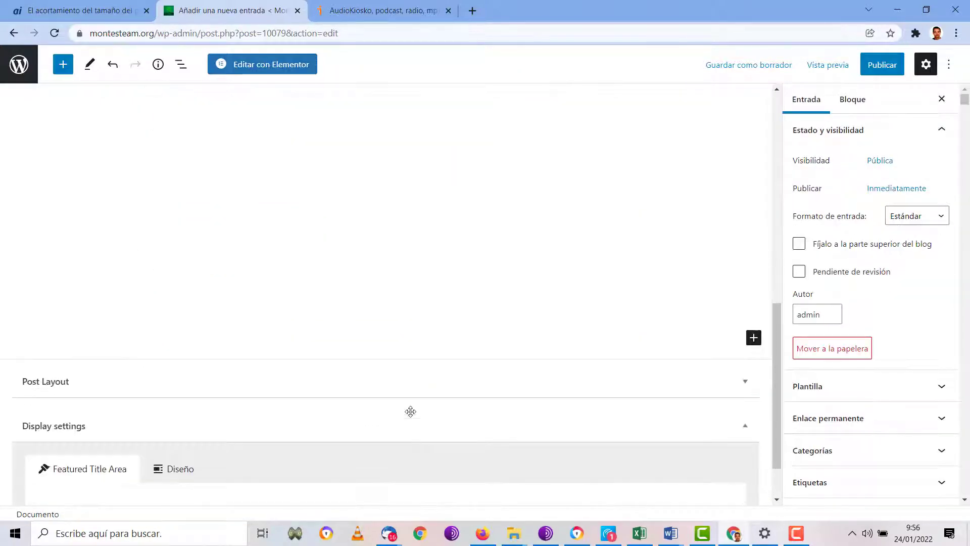
pyautogui.scroll(3, 404, 382)
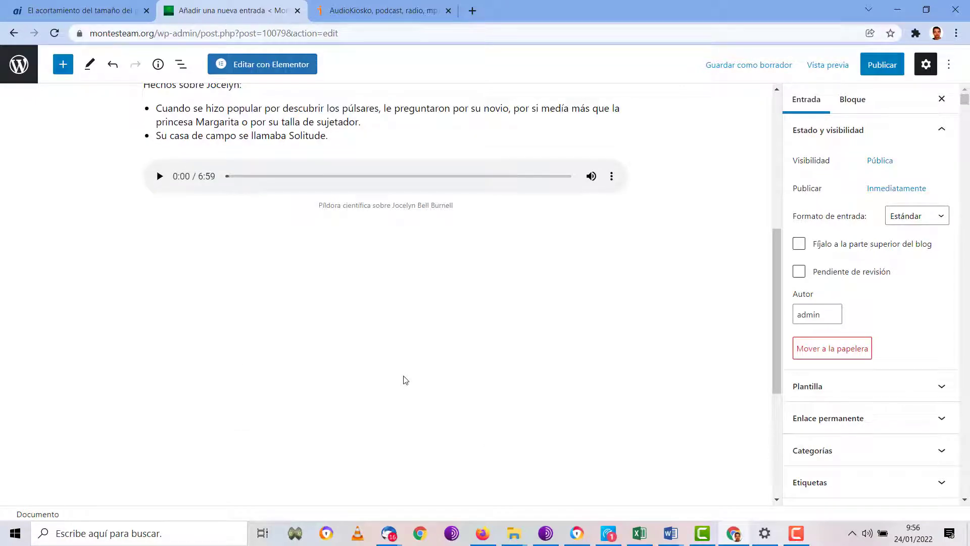
pyautogui.scroll(-5, 404, 380)
pyautogui.scroll(2, 405, 377)
# Step: Caption the video 'Vídeo propiedad de Cambridge University'
pyautogui.click(433, 332)
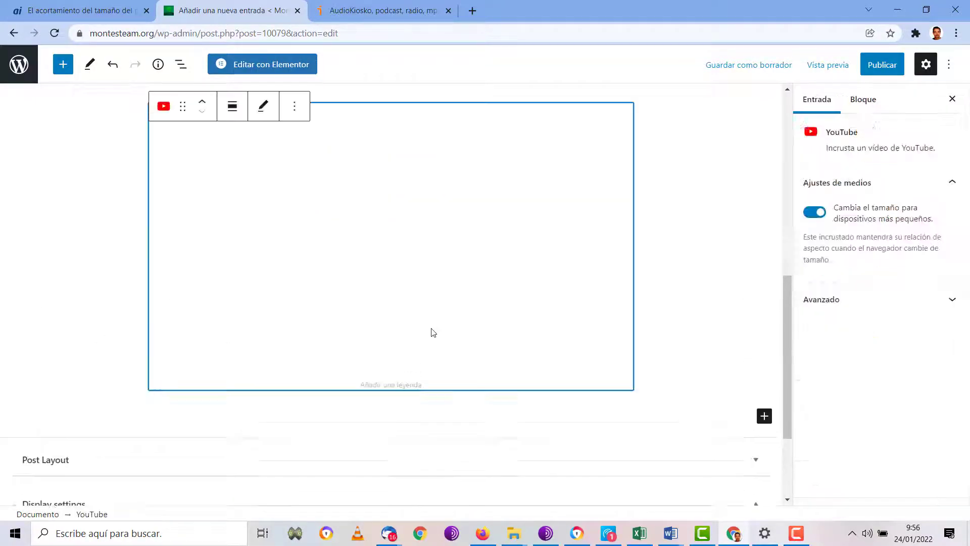
pyautogui.click(401, 387)
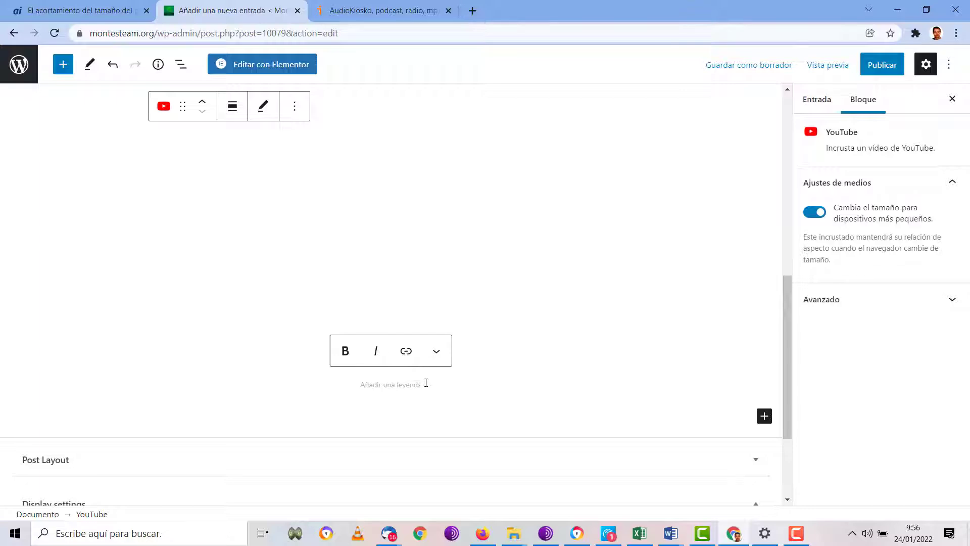
pyautogui.write('V')
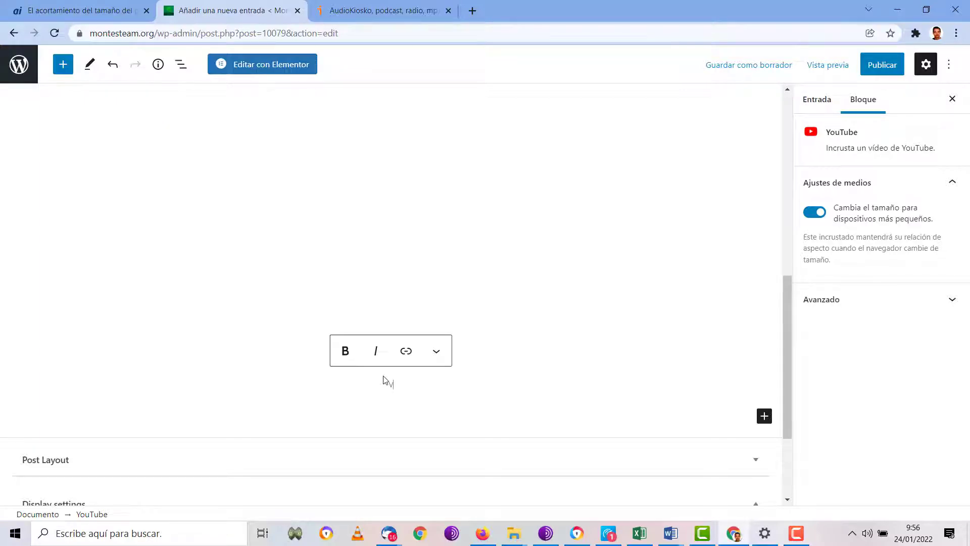
pyautogui.write('ídeo propiedad de Cambridge University')
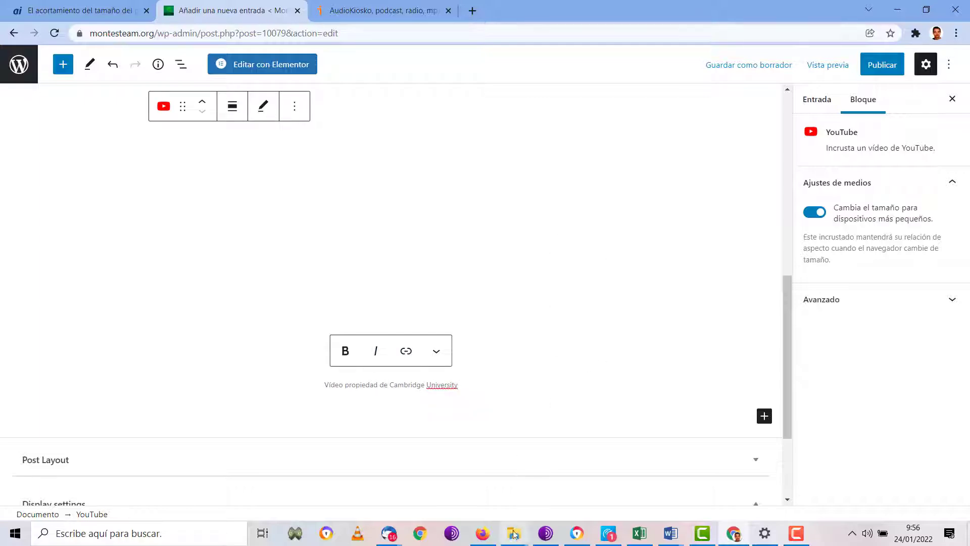
pyautogui.click(483, 533)
pyautogui.scroll(-3, 449, 449)
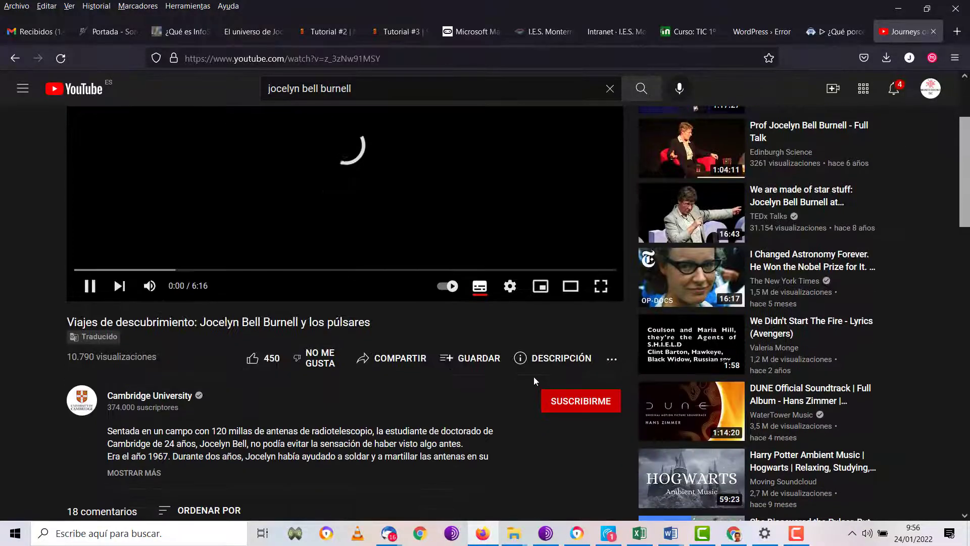
pyautogui.click(613, 359)
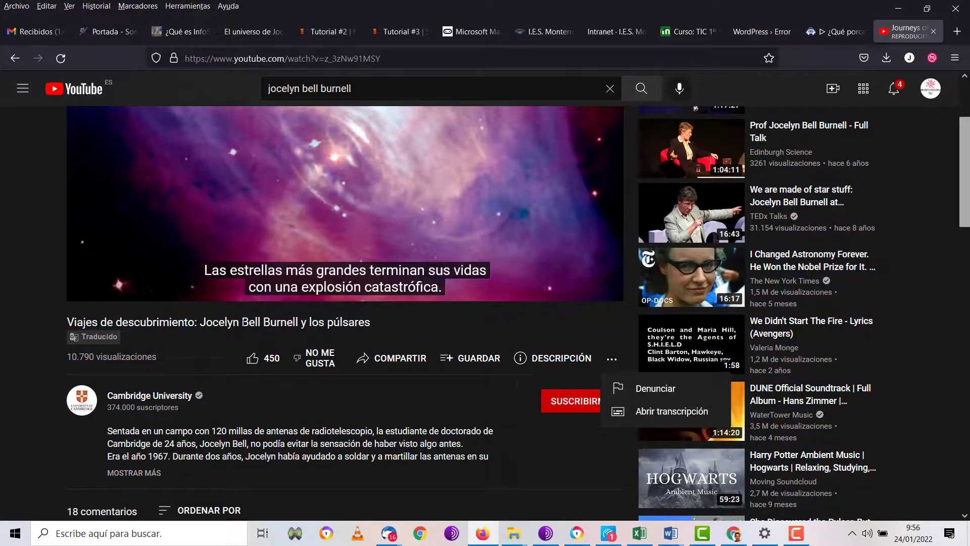
pyautogui.click(91, 287)
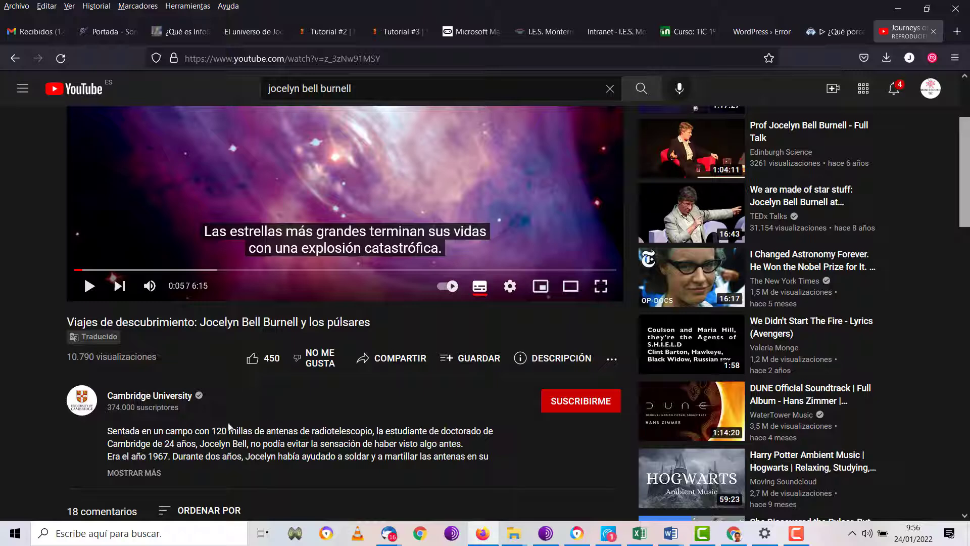
pyautogui.scroll(-2, 220, 422)
pyautogui.scroll(-2, 220, 421)
pyautogui.click(133, 338)
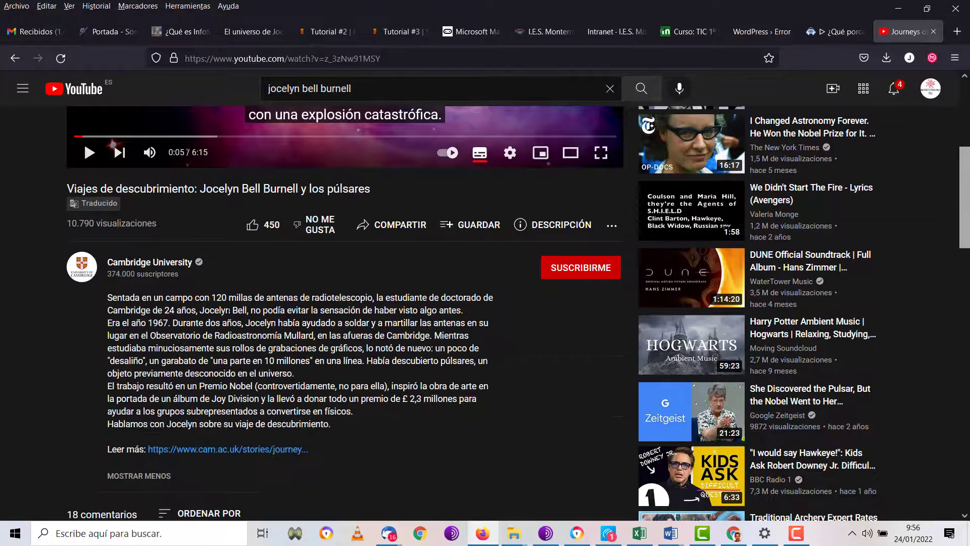
pyautogui.scroll(-3, 133, 338)
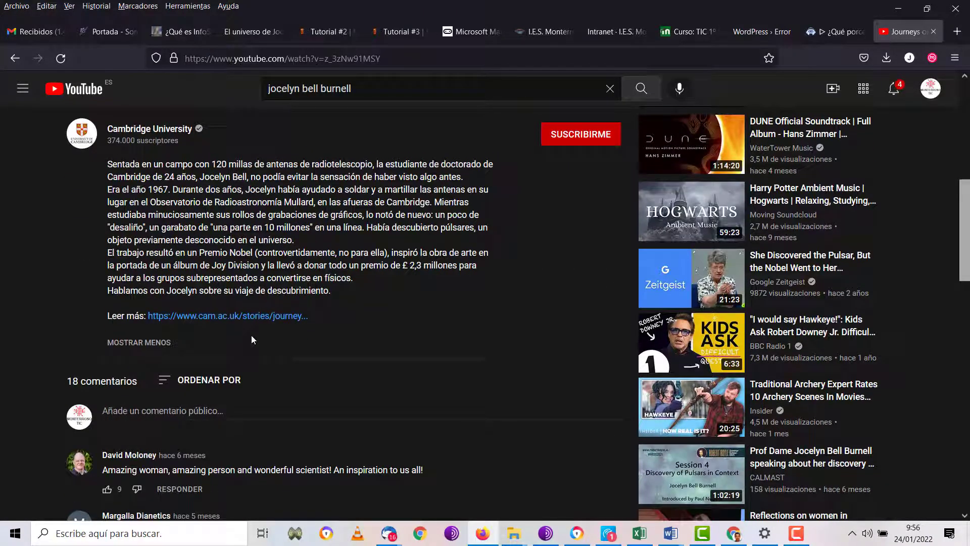
pyautogui.scroll(-2, 251, 335)
pyautogui.scroll(4, 220, 321)
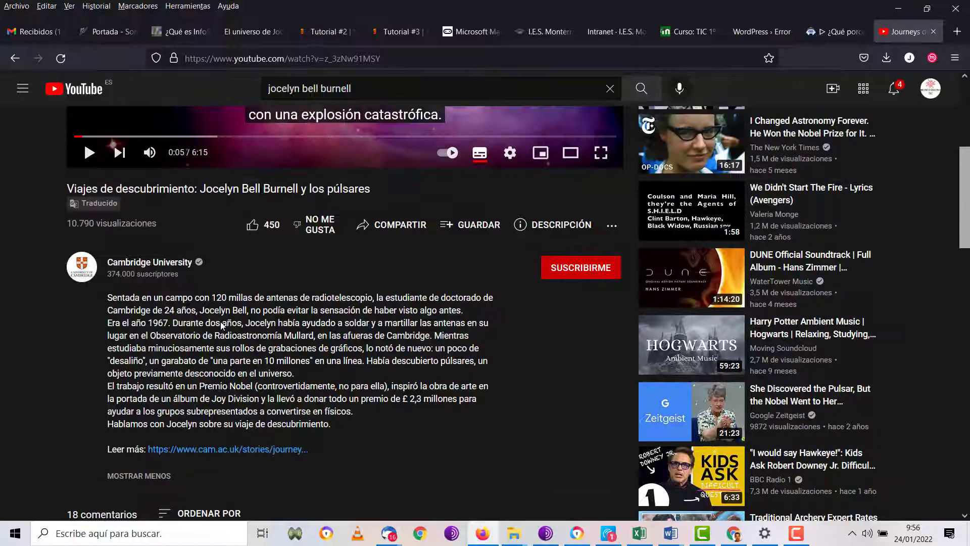
pyautogui.scroll(3, 221, 326)
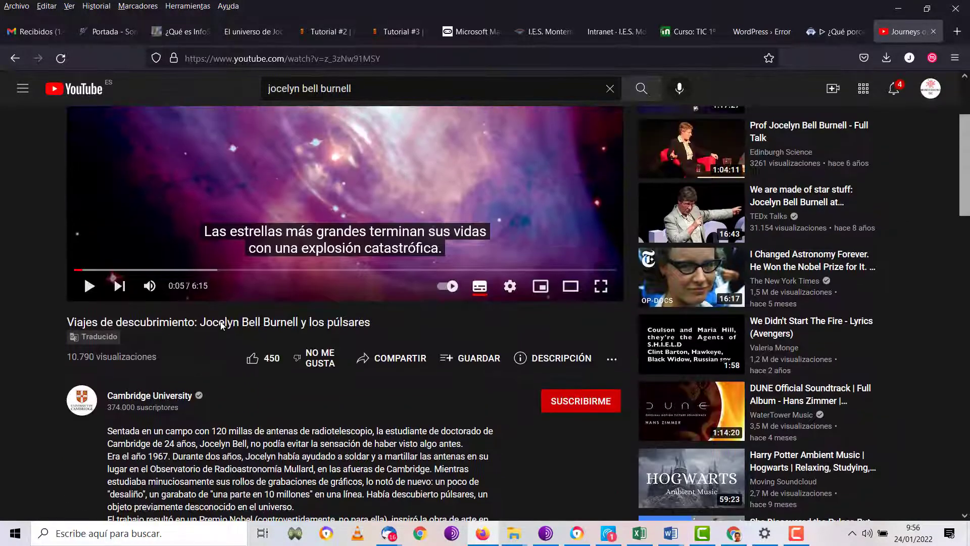
pyautogui.scroll(2, 221, 326)
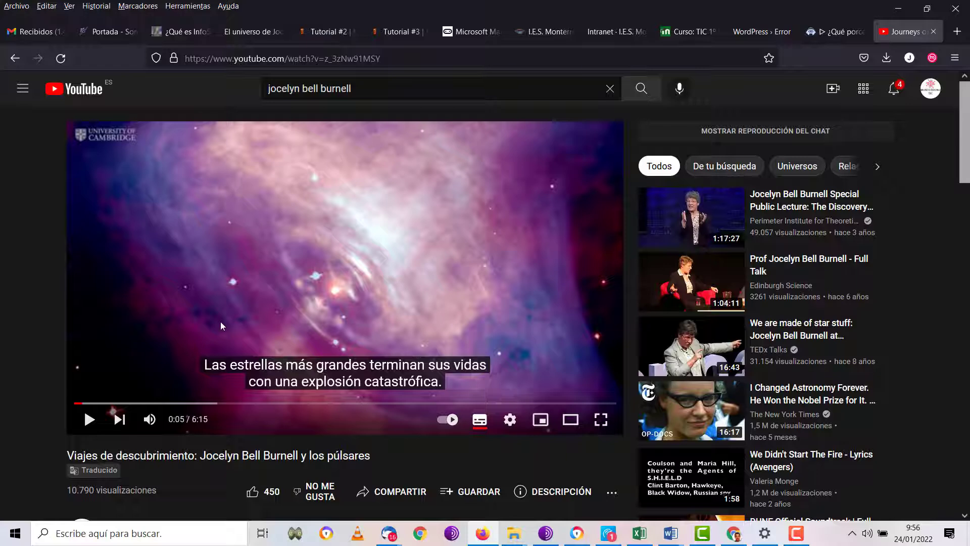
pyautogui.scroll(-3, 221, 326)
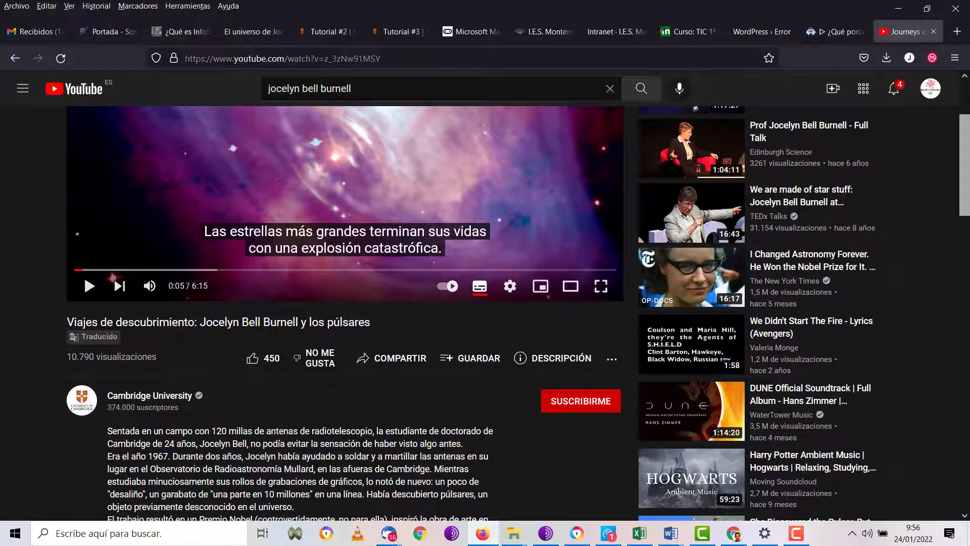
pyautogui.click(608, 359)
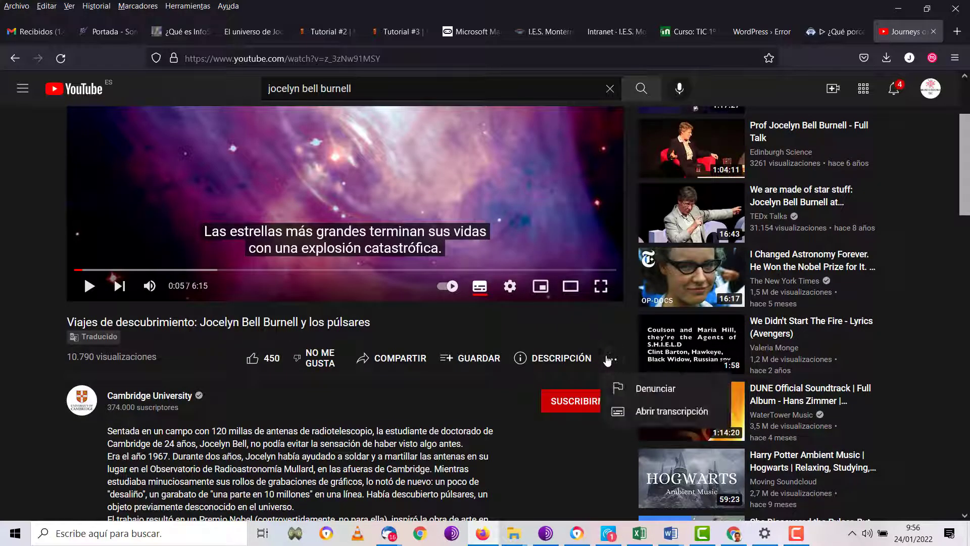
pyautogui.click(607, 359)
pyautogui.scroll(-1, 436, 335)
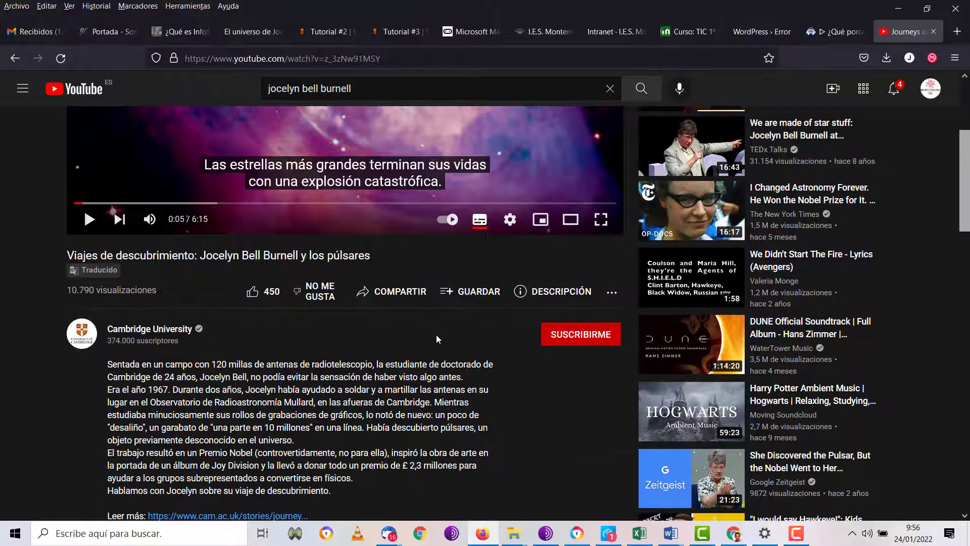
pyautogui.scroll(-9, 438, 334)
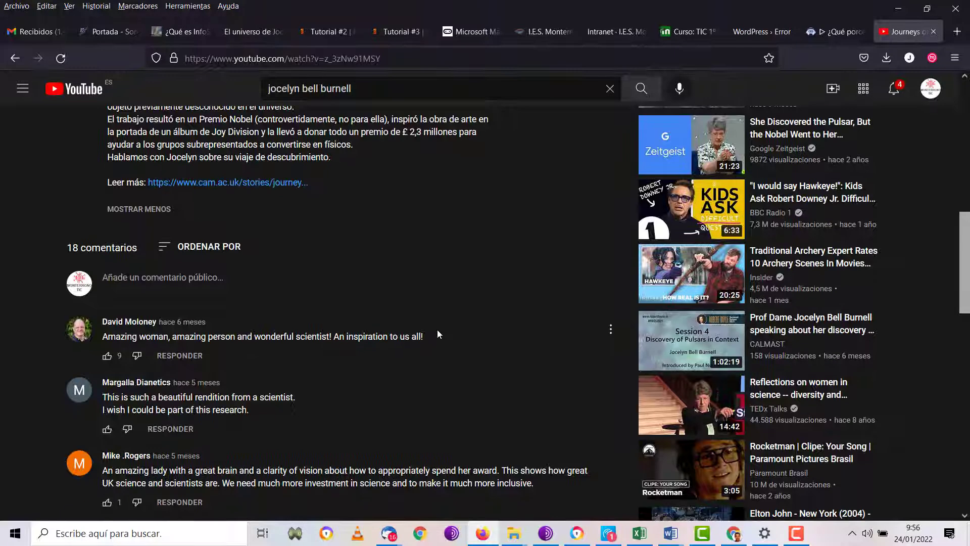
pyautogui.scroll(-12, 438, 326)
pyautogui.scroll(20, 435, 308)
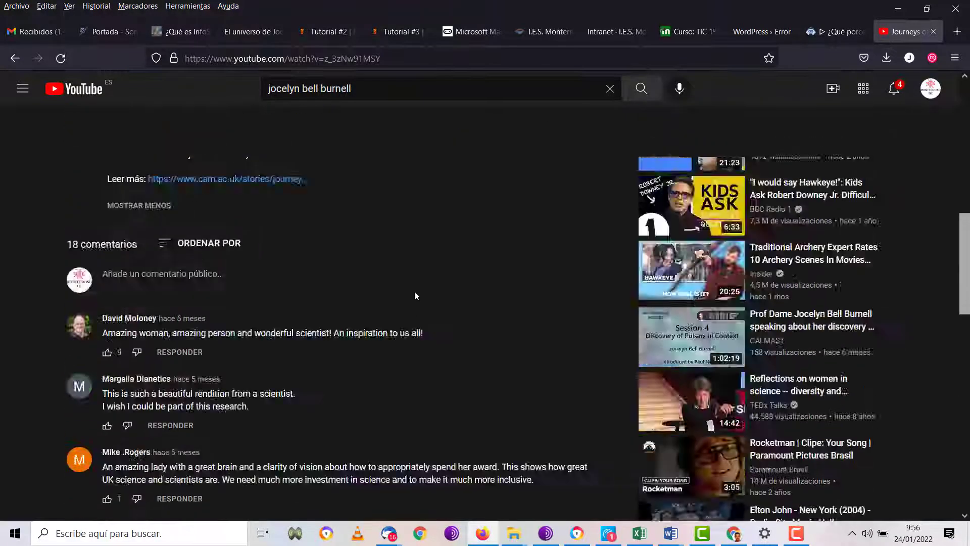
pyautogui.scroll(2, 416, 272)
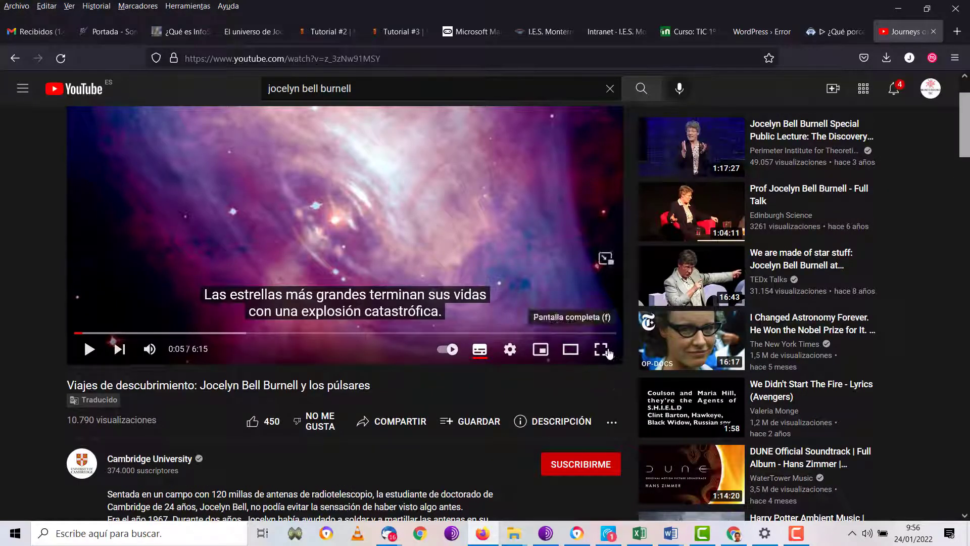
# Step: Open the pulsar video's transcript alongside the player
pyautogui.click(611, 422)
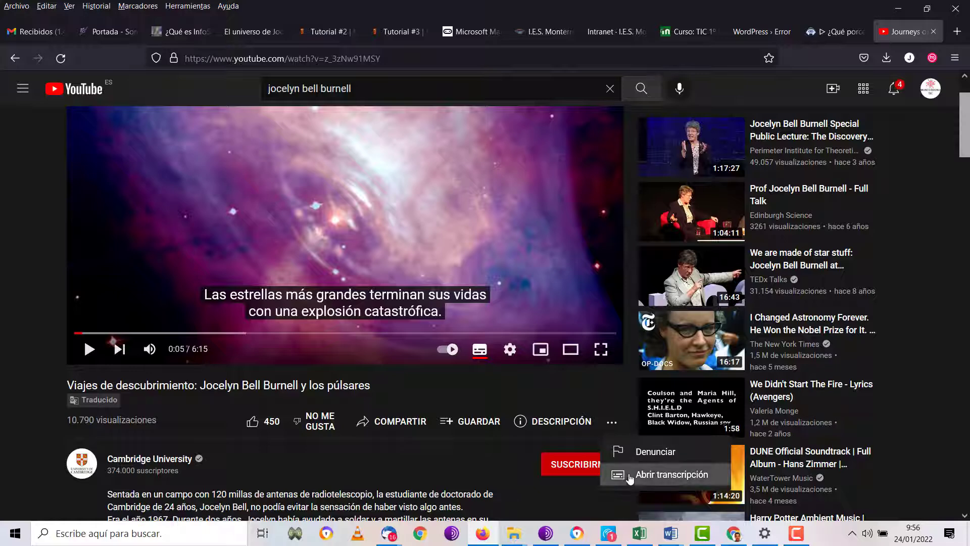
pyautogui.click(630, 475)
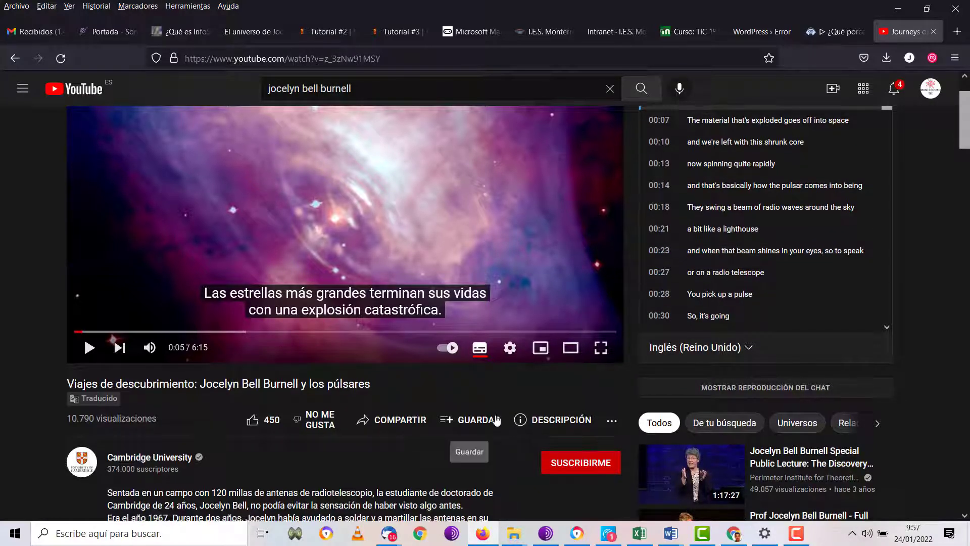
pyautogui.scroll(-3, 497, 414)
pyautogui.scroll(3, 495, 411)
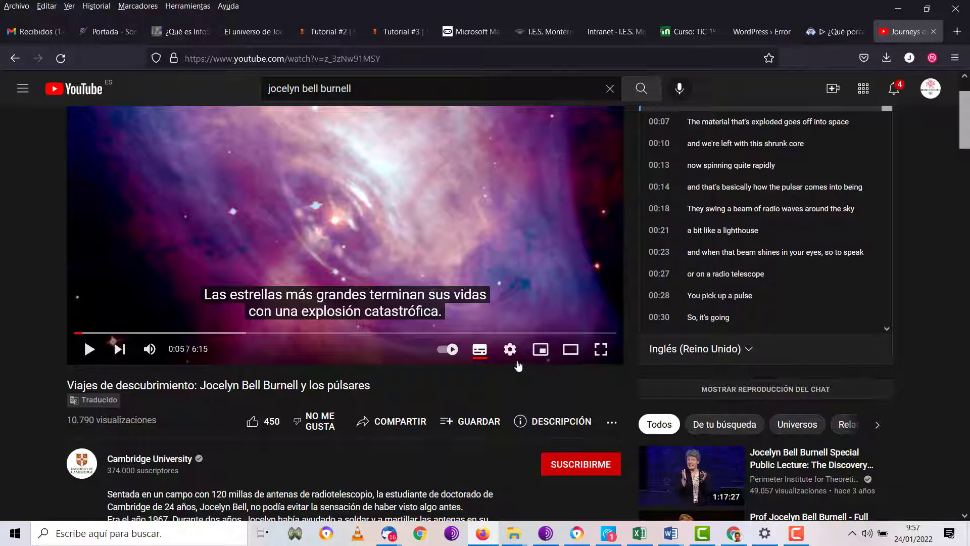
# Step: Check the English (UK) subtitles auto-translated to Spanish, then return to the WordPress editor
pyautogui.click(510, 349)
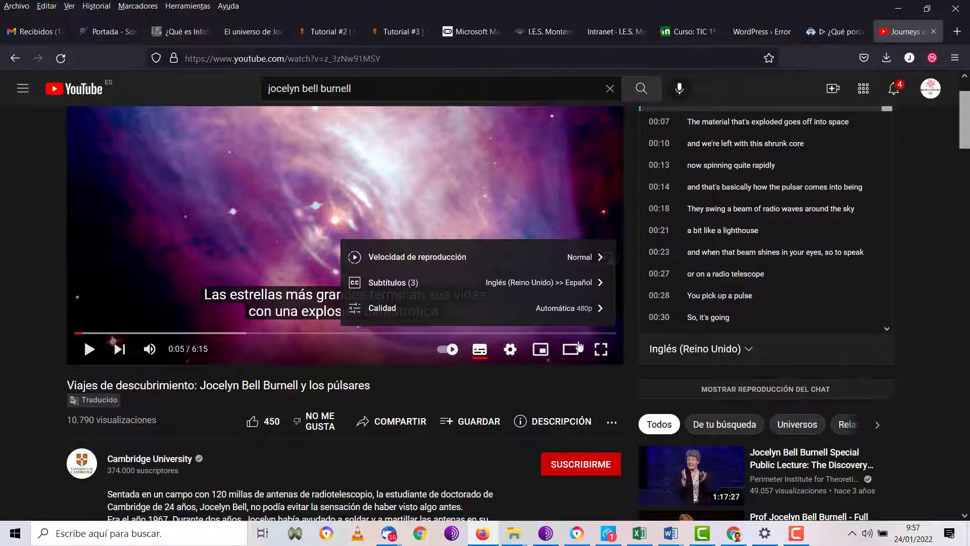
pyautogui.scroll(-20, 528, 376)
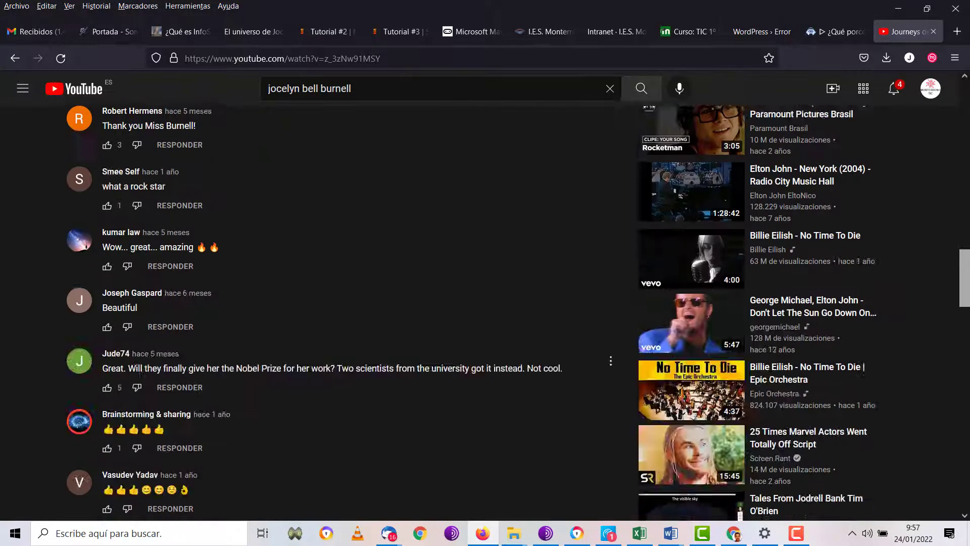
pyautogui.scroll(20, 530, 365)
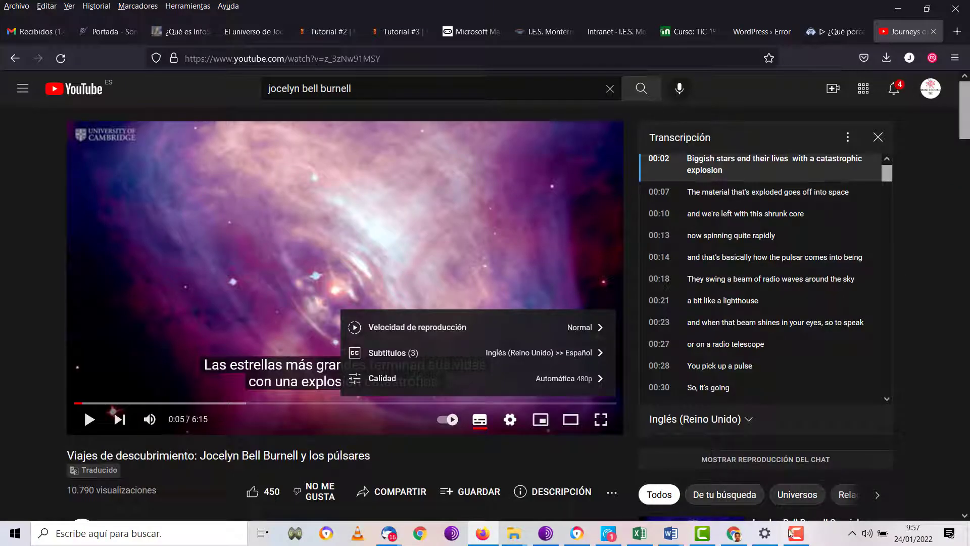
pyautogui.click(796, 533)
pyautogui.click(796, 534)
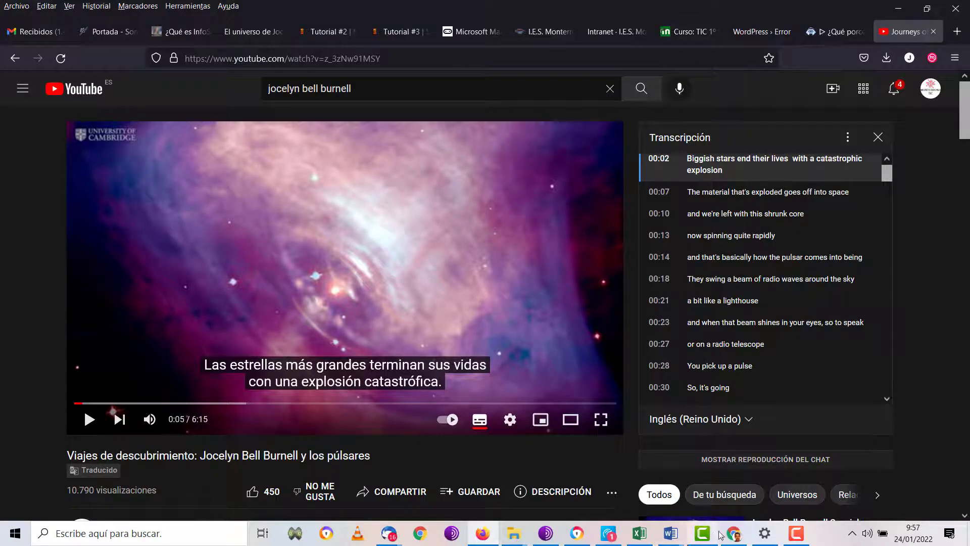
pyautogui.click(734, 534)
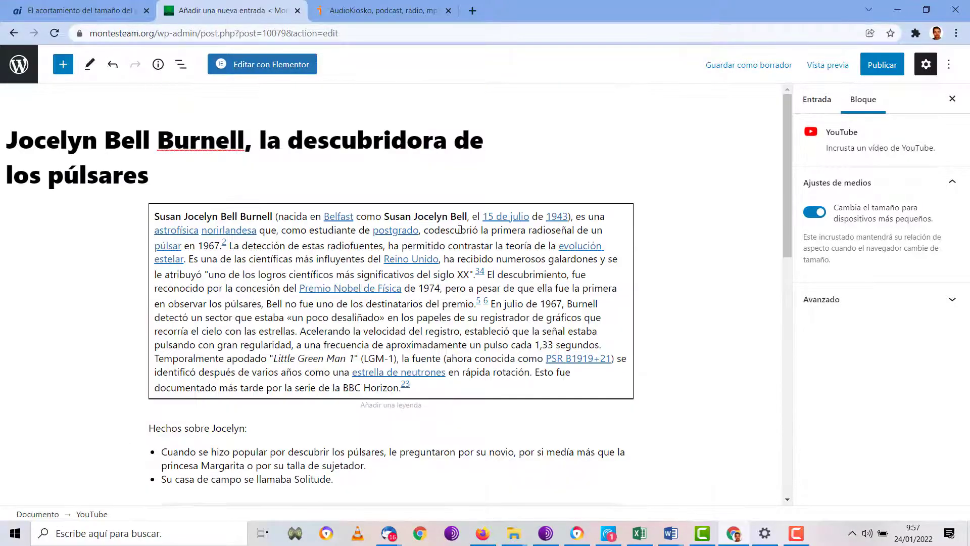
# Step: Review the captioned video embed, then select the telescope photo in jocelynbellburnell.odt
pyautogui.scroll(-3, 457, 230)
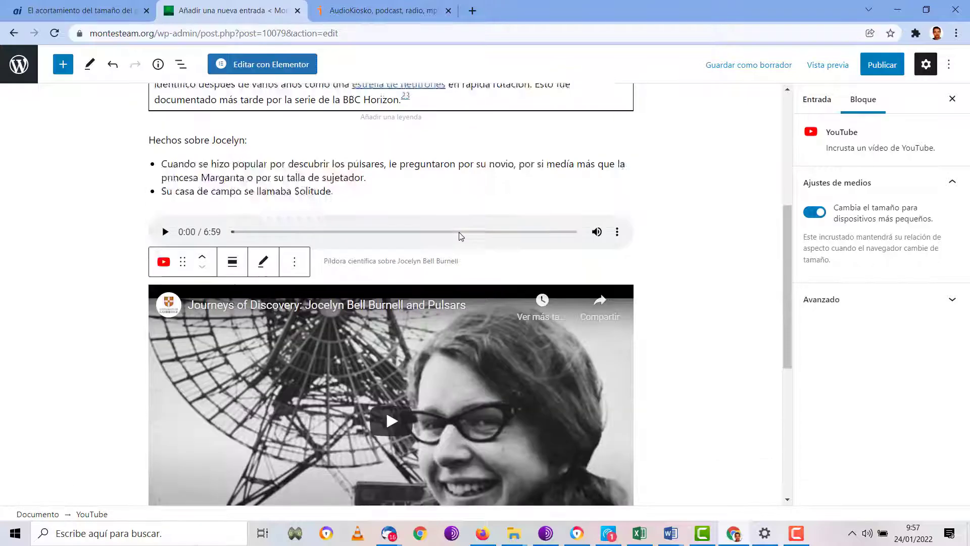
pyautogui.scroll(-3, 460, 232)
pyautogui.scroll(-4, 458, 233)
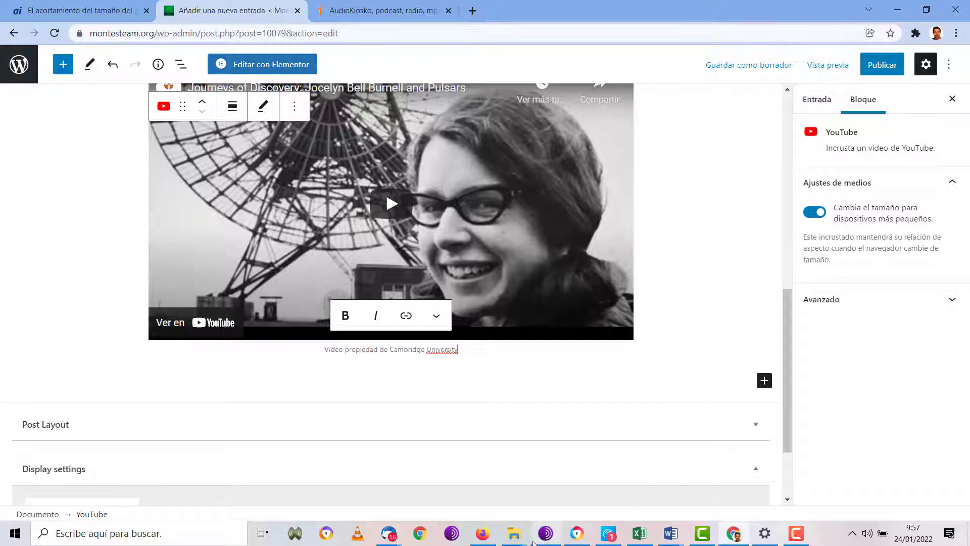
pyautogui.moveTo(671, 533)
pyautogui.click(902, 480)
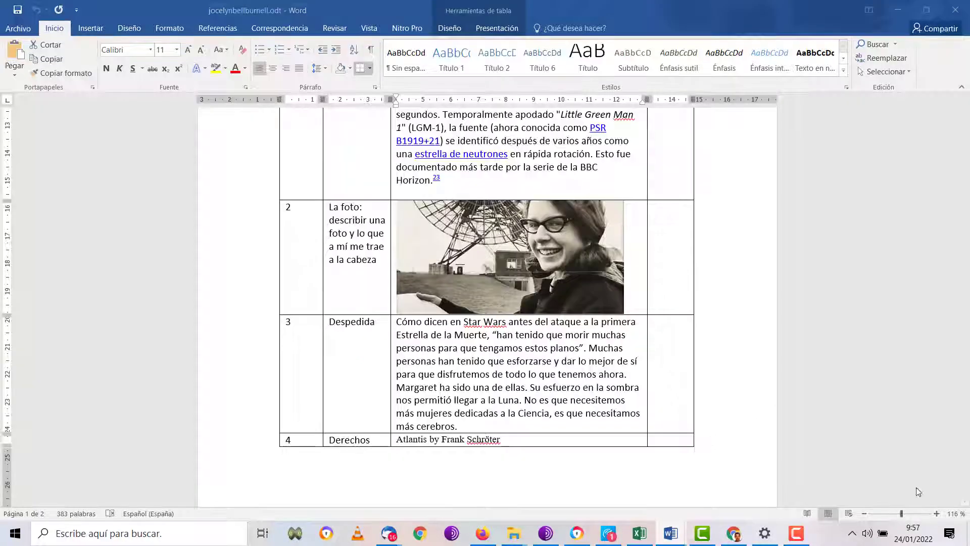
pyautogui.click(575, 258)
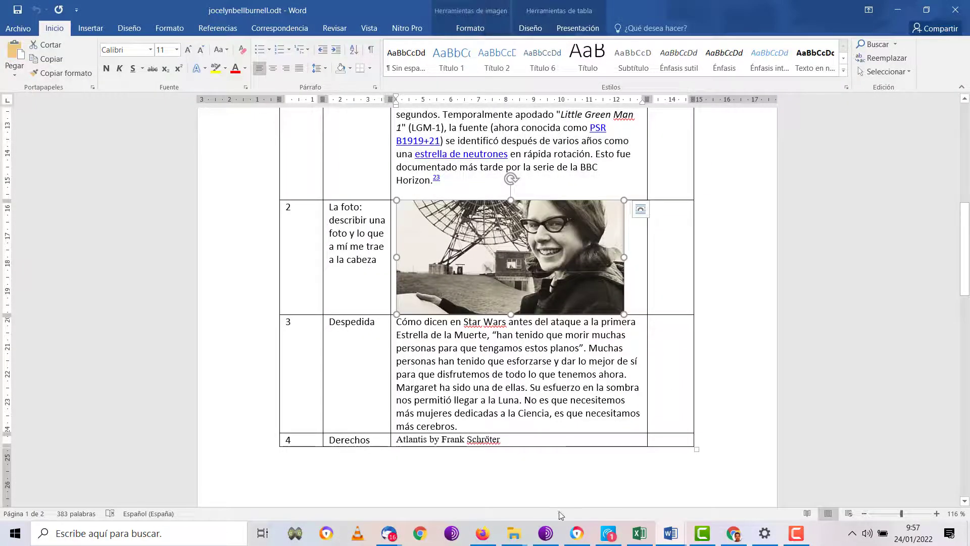
# Step: Open a new blank Firefox tab ready for a web search
pyautogui.click(483, 533)
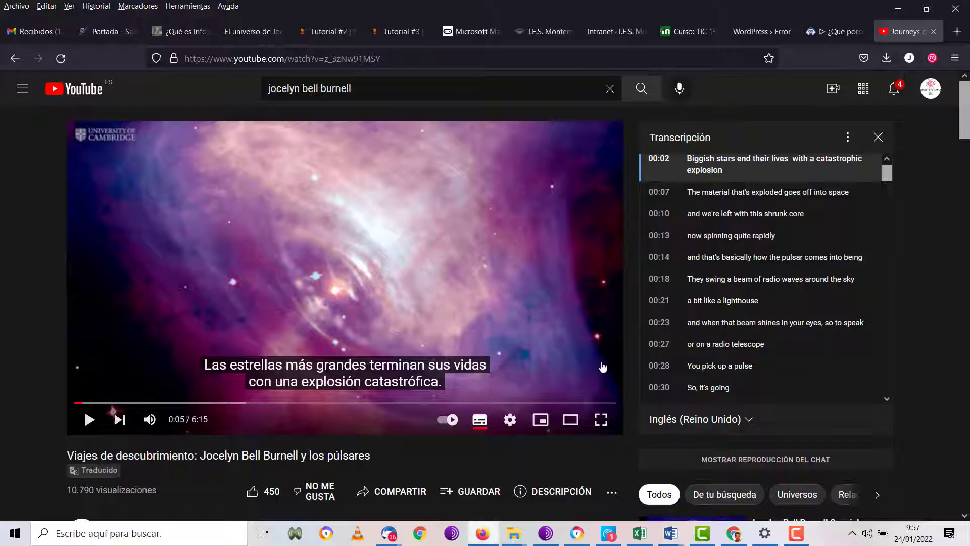
pyautogui.click(957, 31)
pyautogui.click(642, 67)
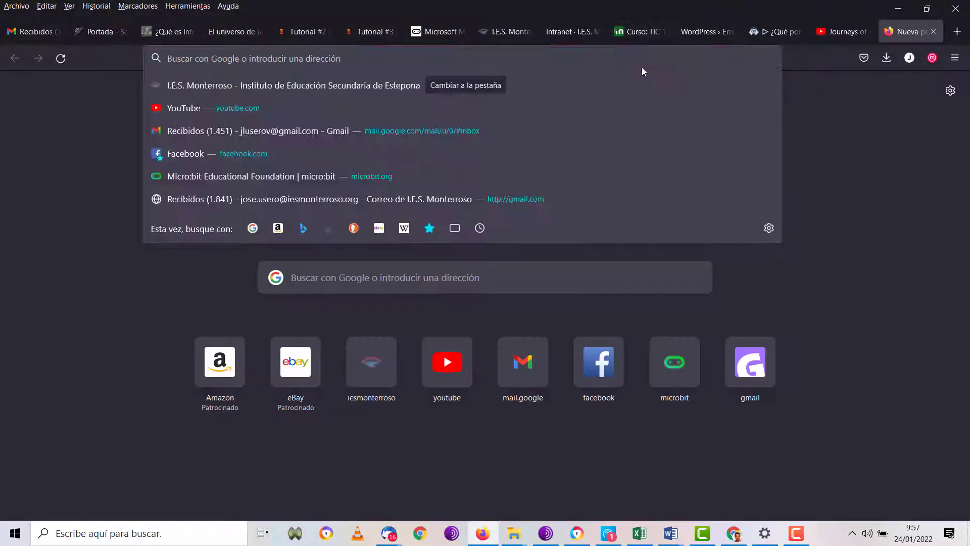
# Step: Search Google Images for 'jocelyn bell burnell' and visit astromia.com's page with the telescope photo
pyautogui.write('jocelyn ')
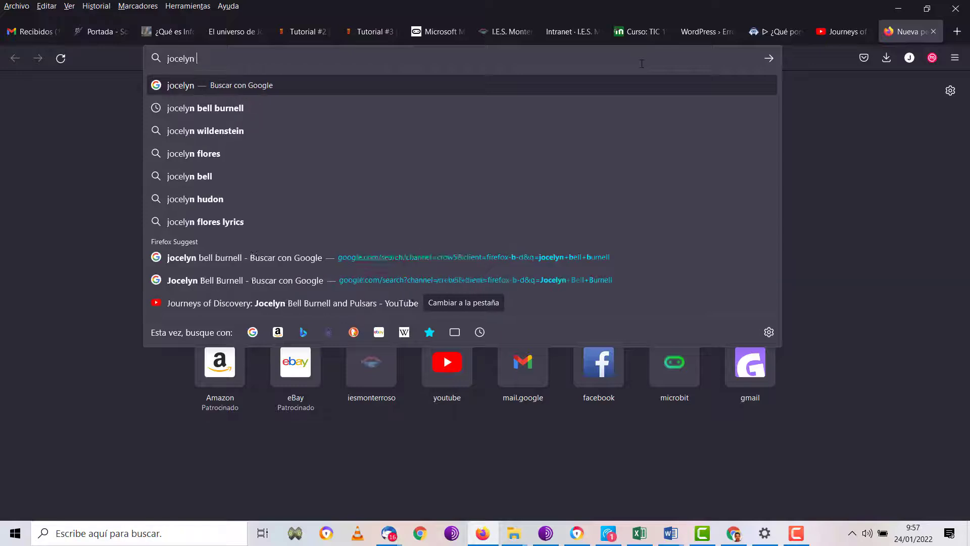
pyautogui.write('bell burnell')
pyautogui.press('Return')
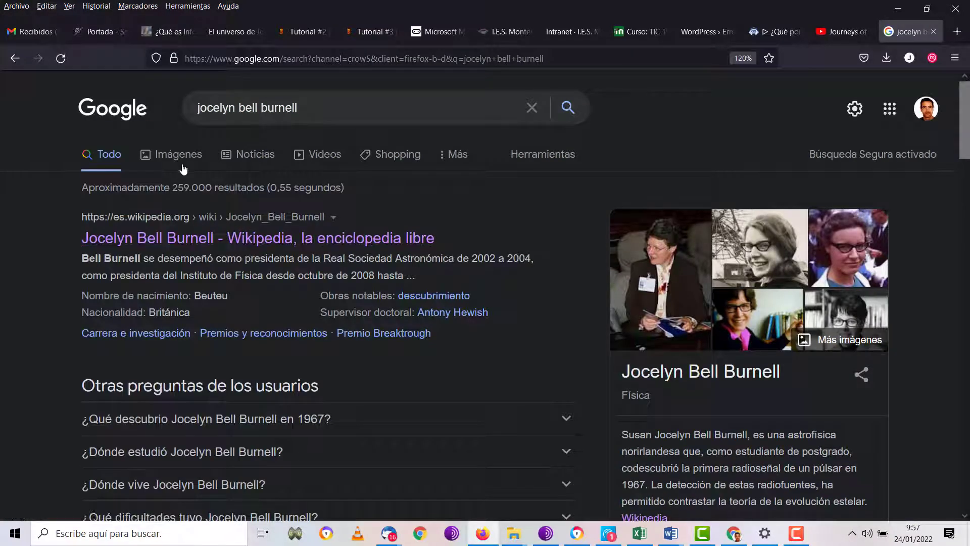
pyautogui.click(621, 273)
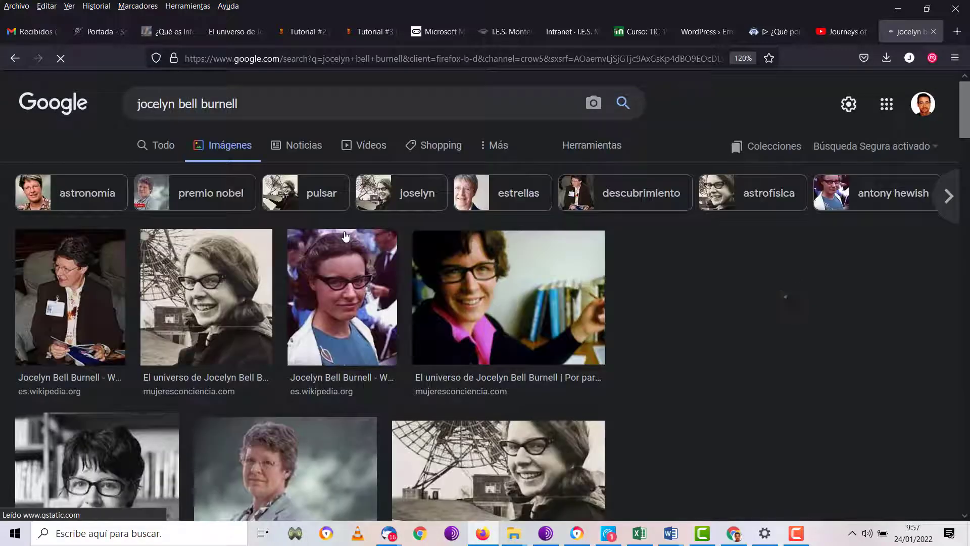
pyautogui.scroll(-3, 255, 154)
pyautogui.click(255, 154)
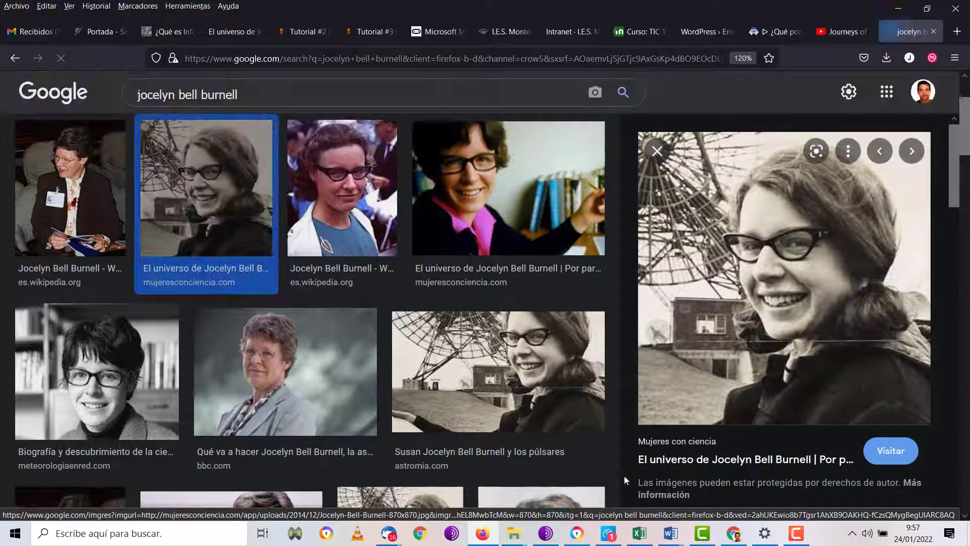
pyautogui.click(525, 395)
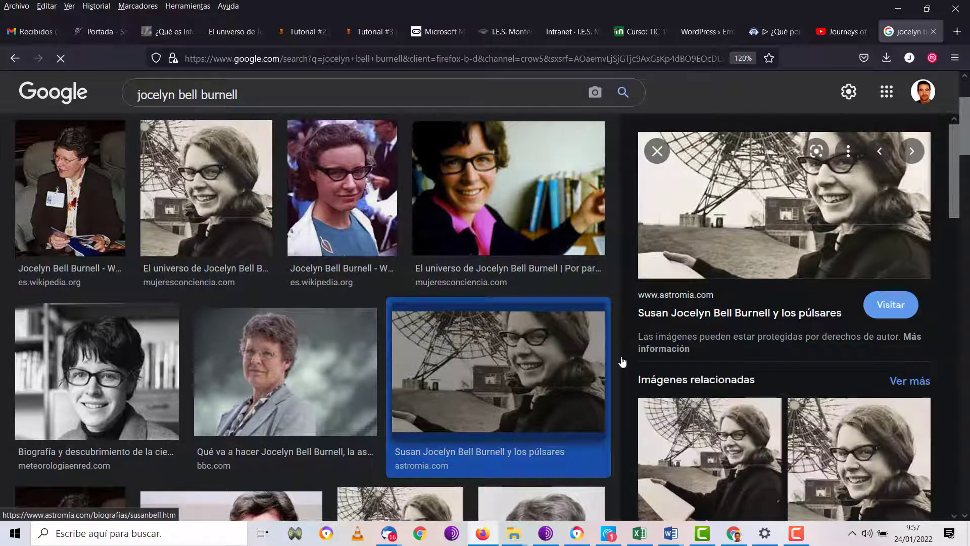
pyautogui.click(885, 309)
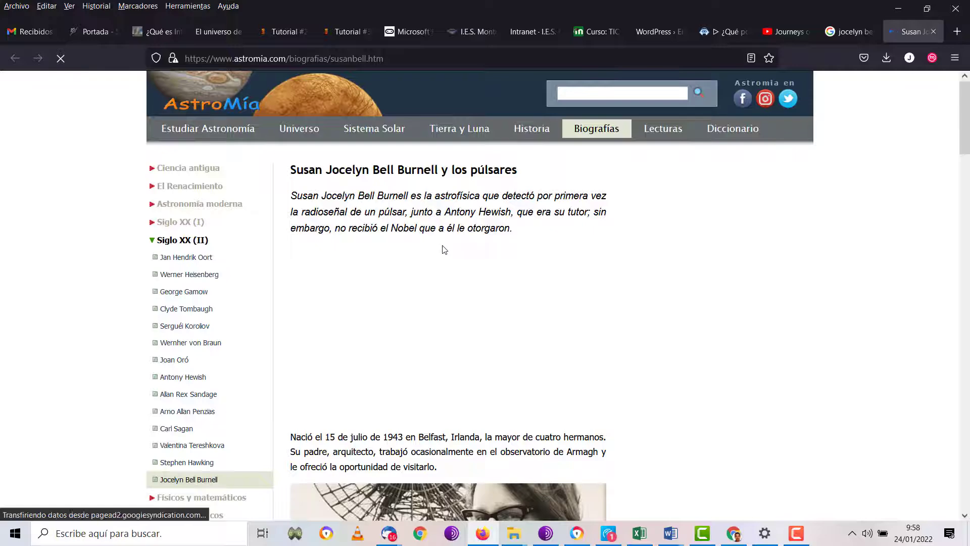
pyautogui.scroll(-3, 444, 250)
pyautogui.scroll(-3, 444, 249)
pyautogui.rightClick(446, 238)
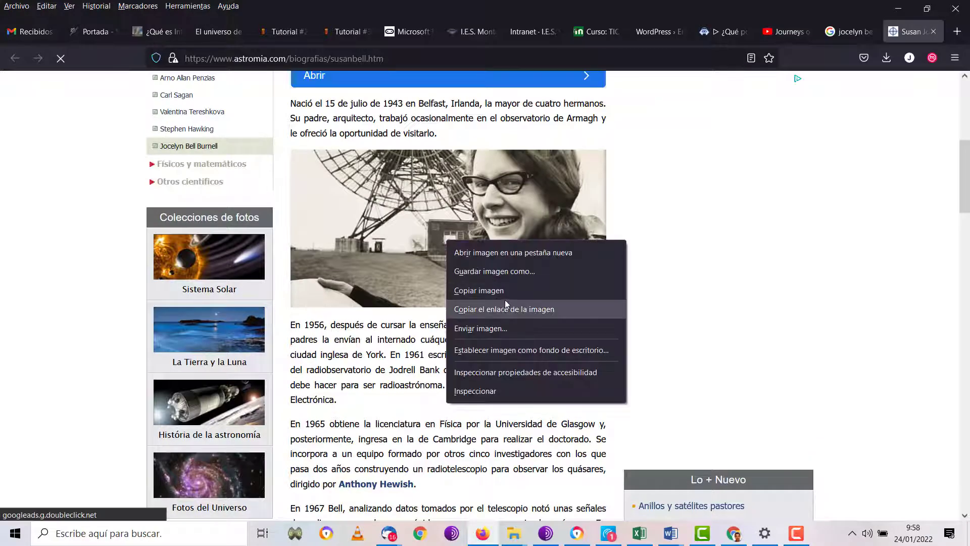
pyautogui.click(512, 272)
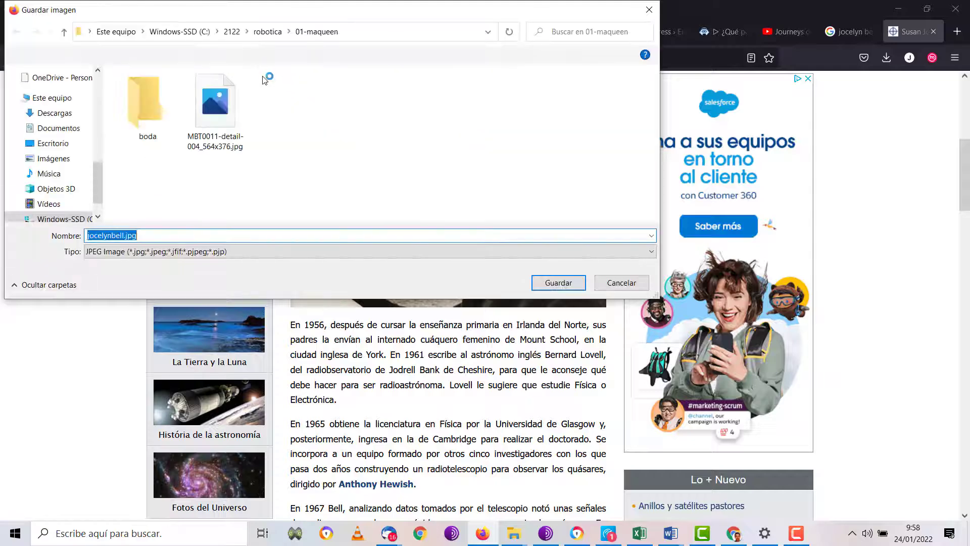
pyautogui.click(232, 31)
pyautogui.scroll(-6, 252, 184)
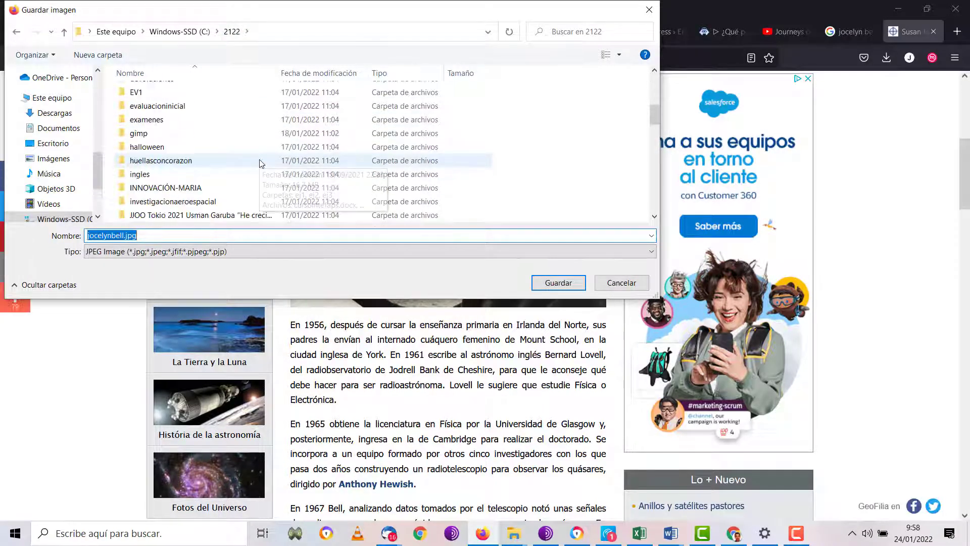
pyautogui.scroll(-3, 263, 161)
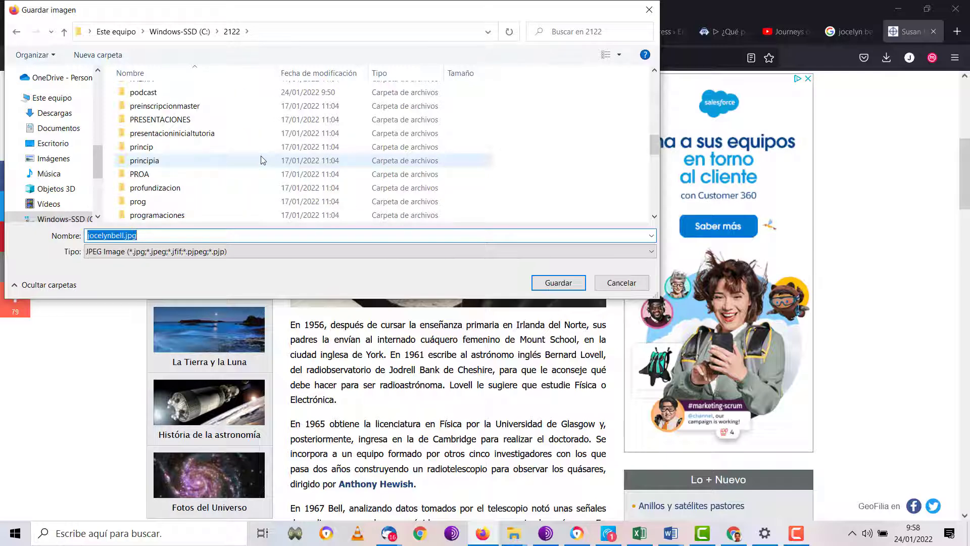
pyautogui.scroll(4, 264, 160)
pyautogui.scroll(-4, 263, 160)
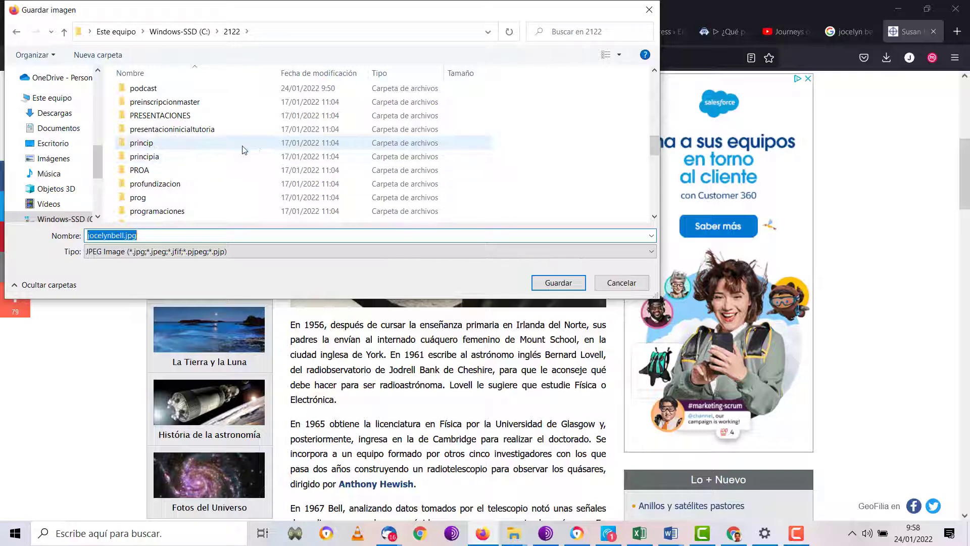
pyautogui.doubleClick(237, 88)
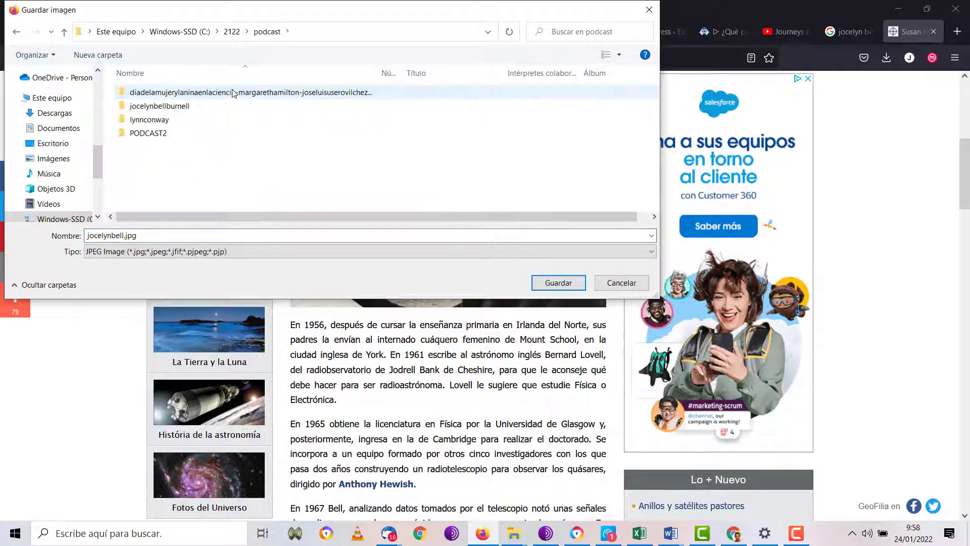
pyautogui.doubleClick(236, 106)
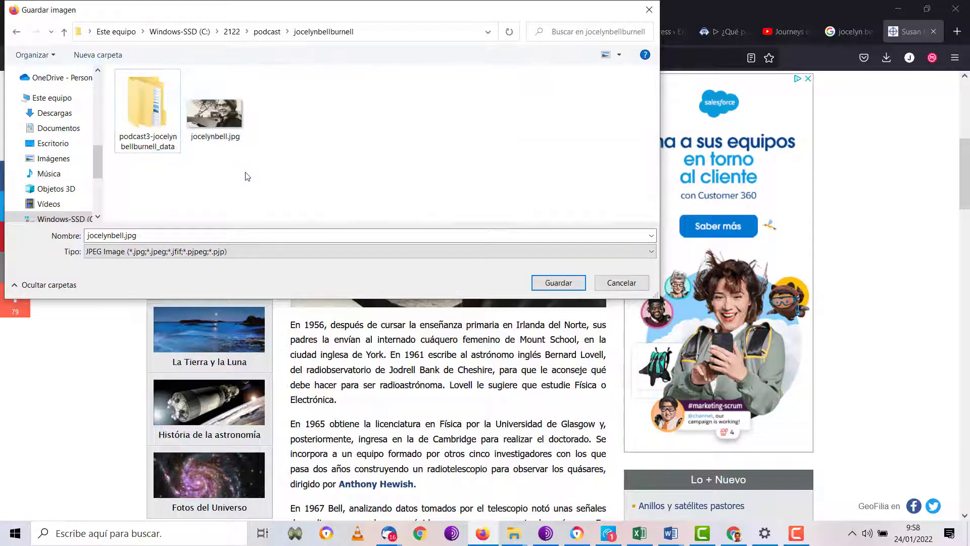
pyautogui.click(622, 282)
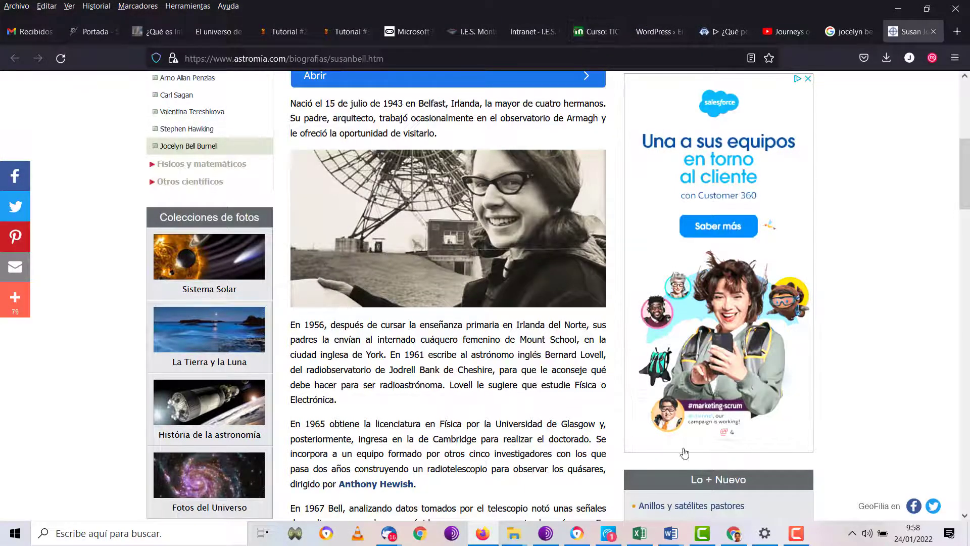
# Step: Upload jocelynbell.jpg into a new Image block below the Cambridge video embed
pyautogui.click(734, 539)
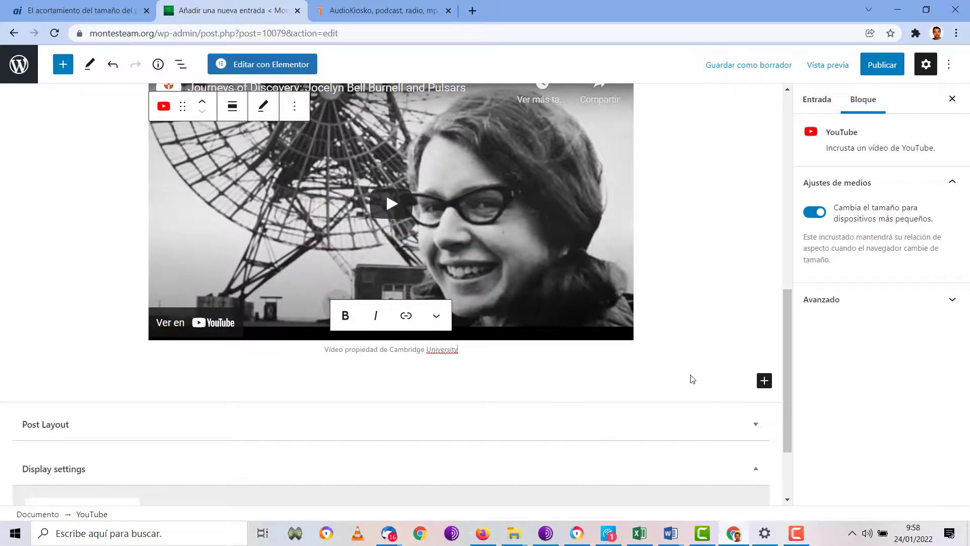
pyautogui.click(764, 381)
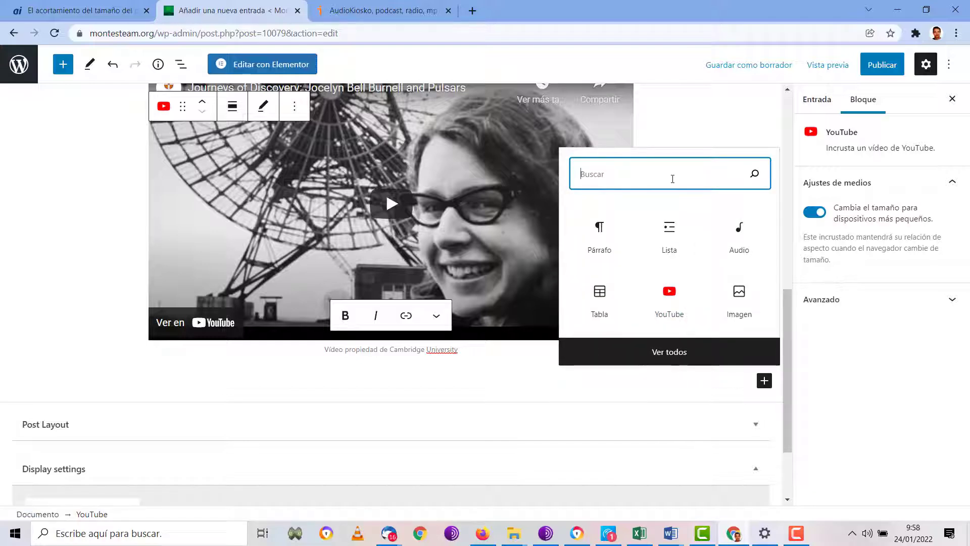
pyautogui.click(753, 295)
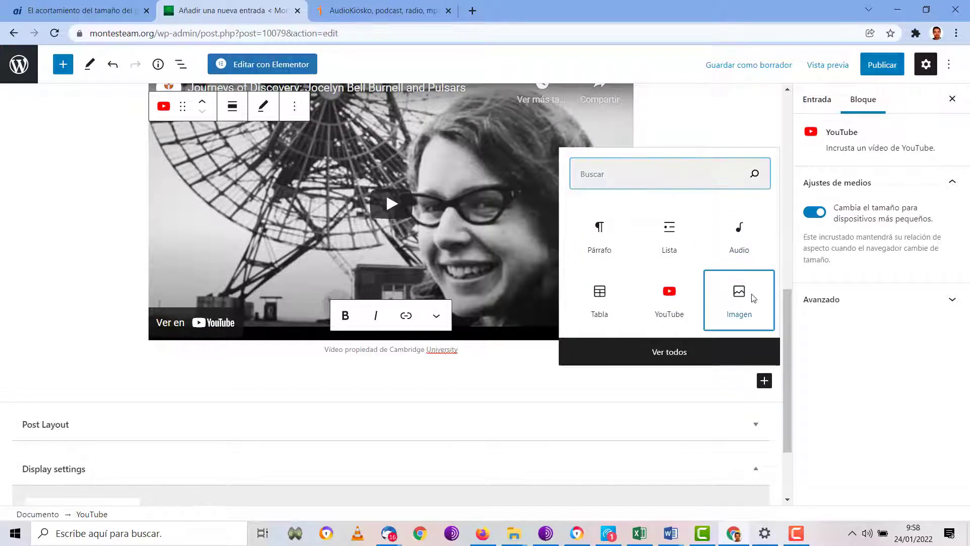
pyautogui.click(161, 223)
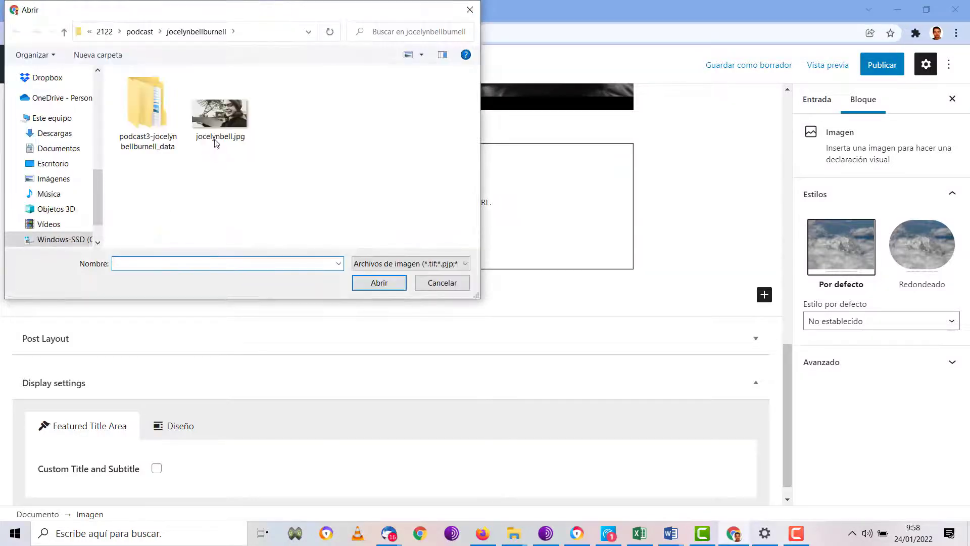
pyautogui.click(217, 139)
pyautogui.click(379, 282)
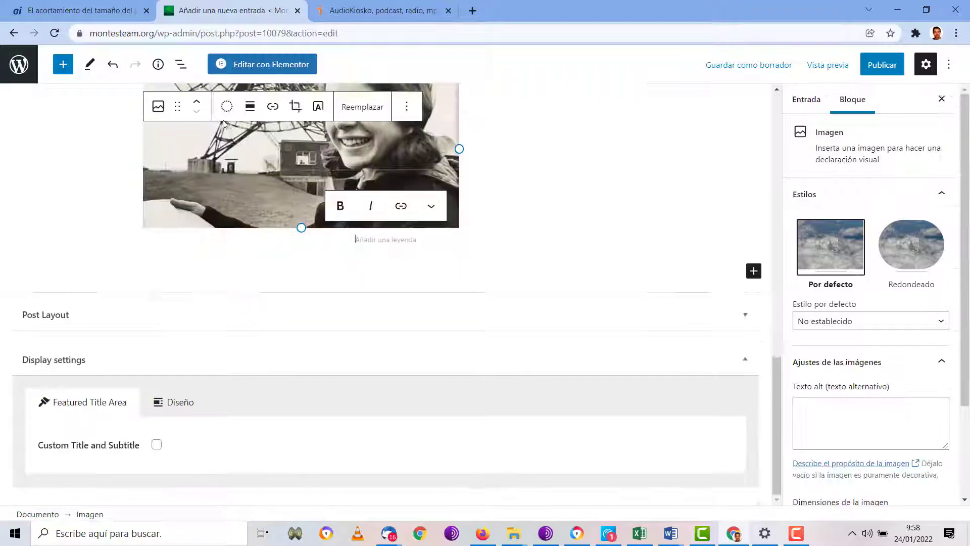
# Step: Try centred, right and wide-width alignments on the Jocelyn photo
pyautogui.click(250, 106)
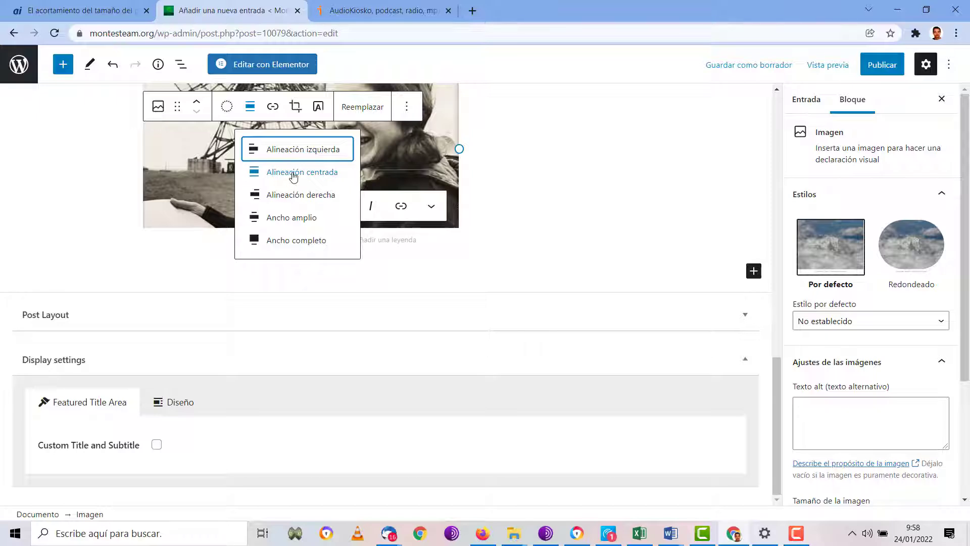
pyautogui.click(318, 172)
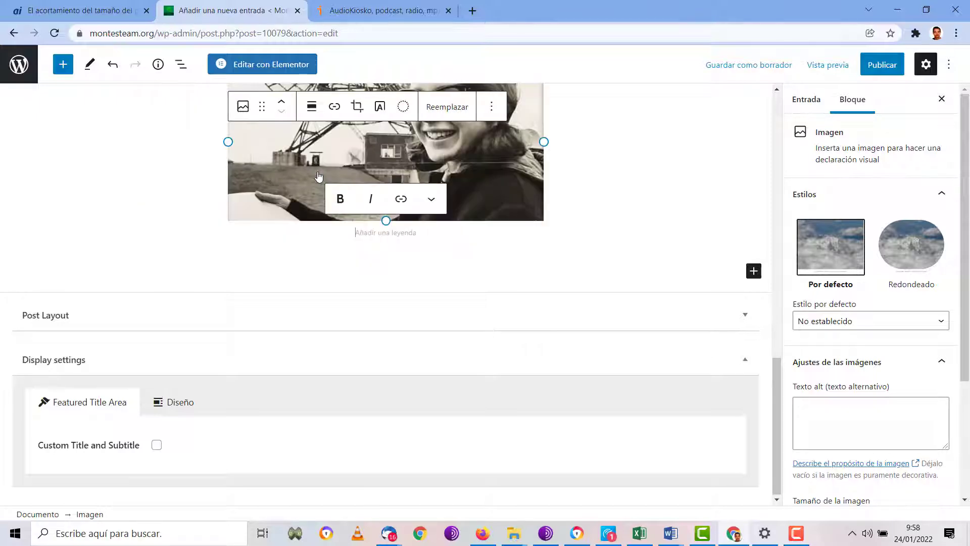
pyautogui.click(317, 109)
pyautogui.click(346, 194)
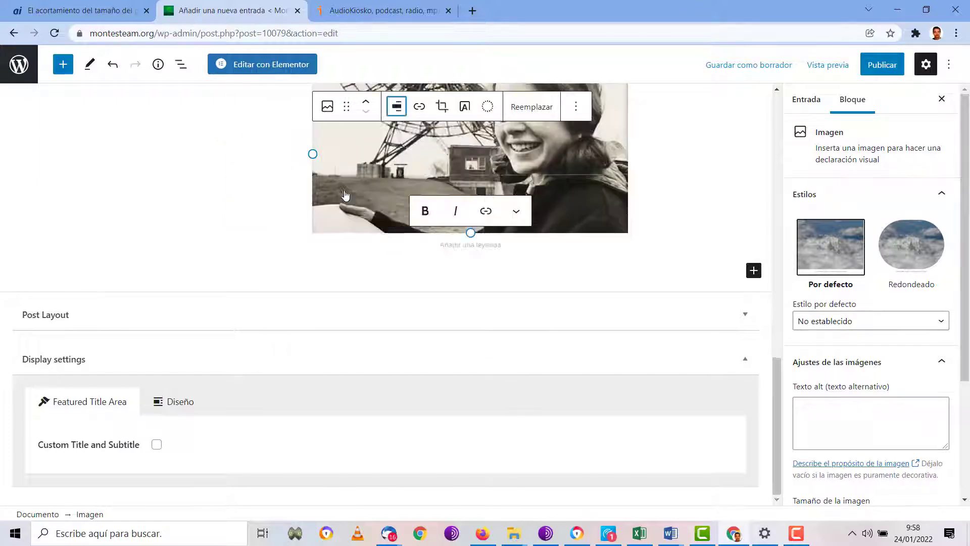
pyautogui.click(397, 106)
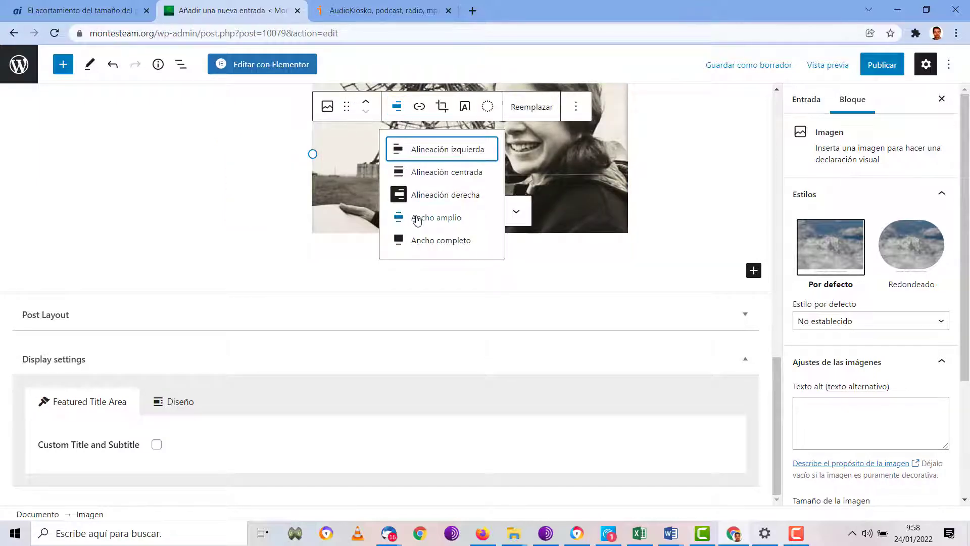
pyautogui.click(417, 219)
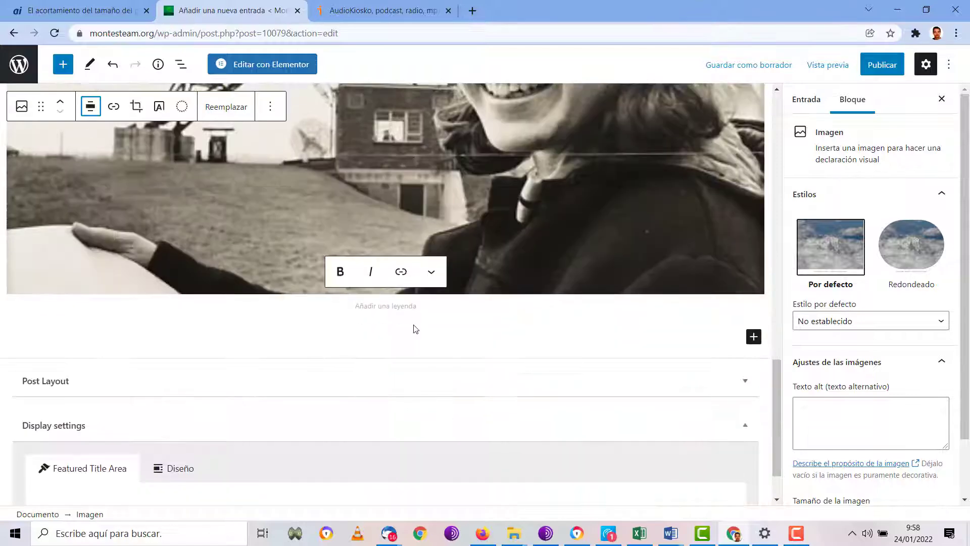
# Step: Stretch the photo to full width, then undo back to the smaller right-aligned layout
pyautogui.scroll(5, 414, 324)
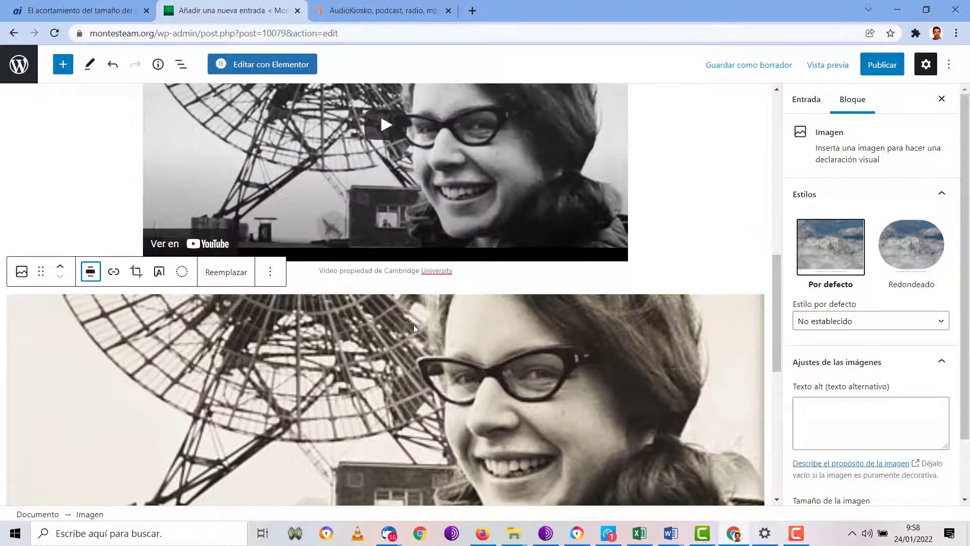
pyautogui.scroll(-7, 396, 237)
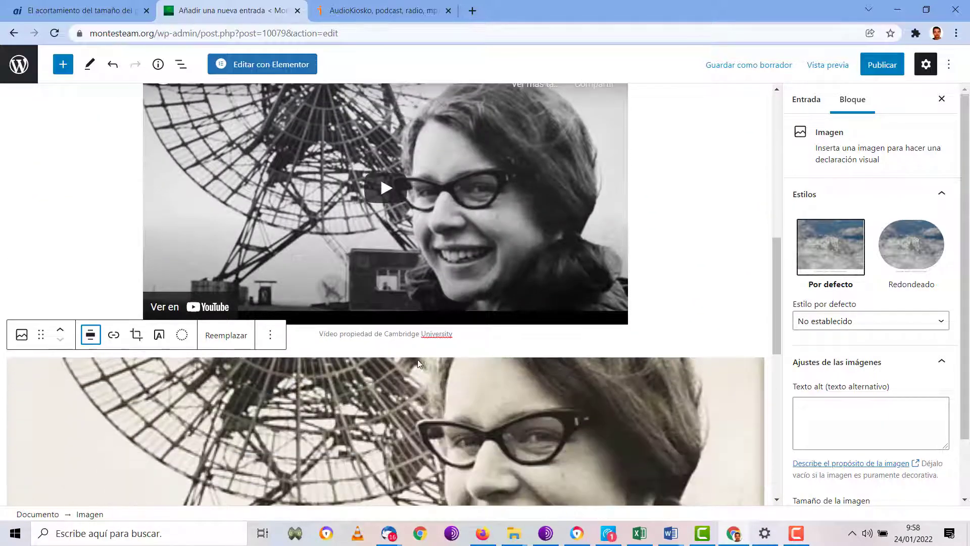
pyautogui.scroll(1, 153, 177)
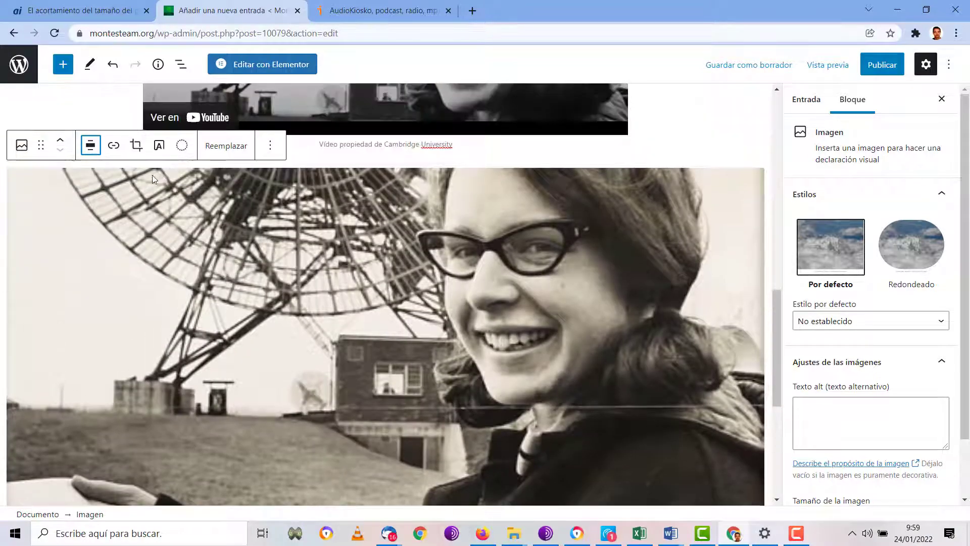
pyautogui.click(91, 146)
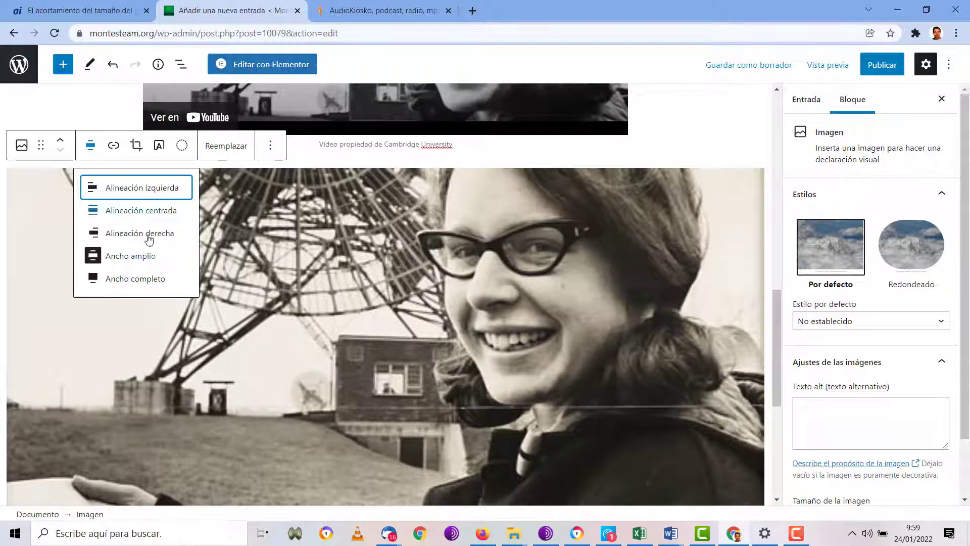
pyautogui.click(170, 279)
pyautogui.scroll(-5, 395, 274)
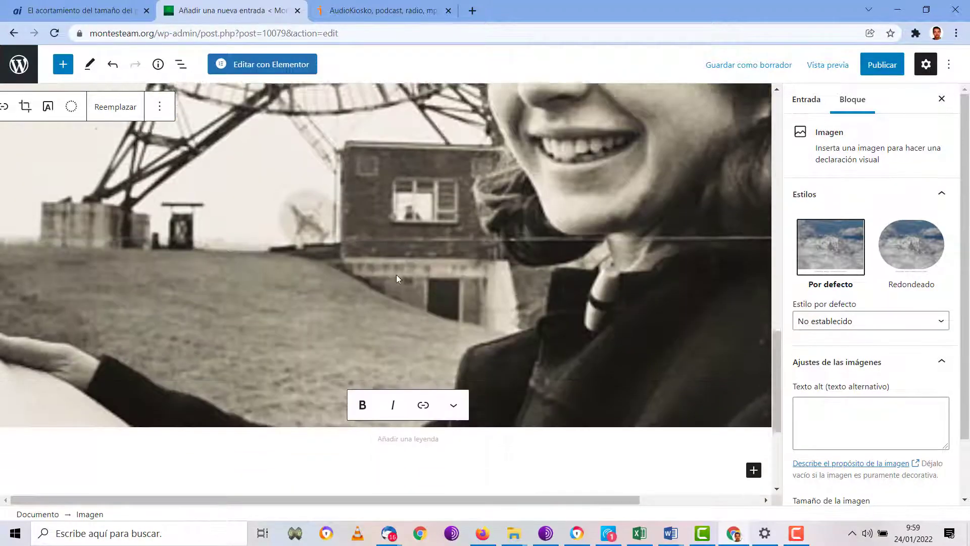
pyautogui.scroll(6, 396, 274)
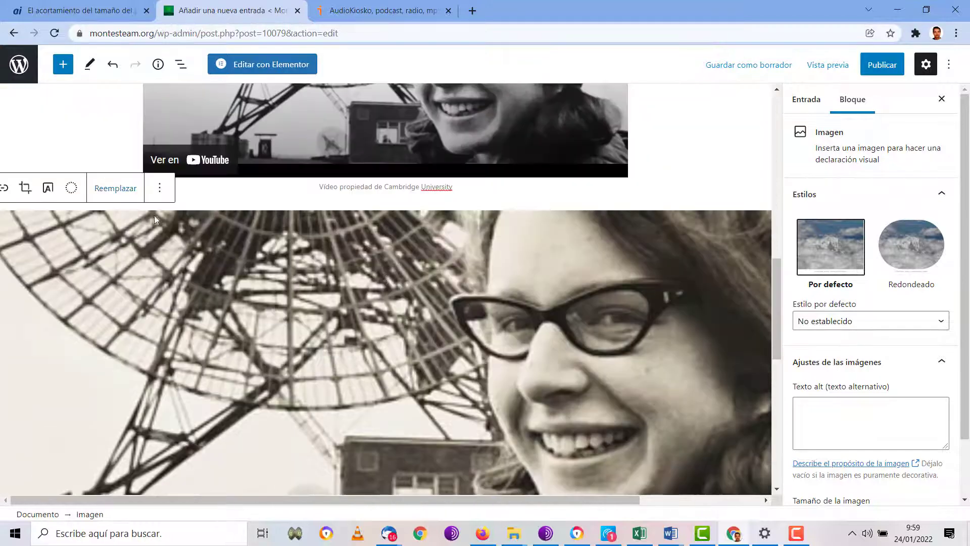
pyautogui.scroll(-4, 162, 227)
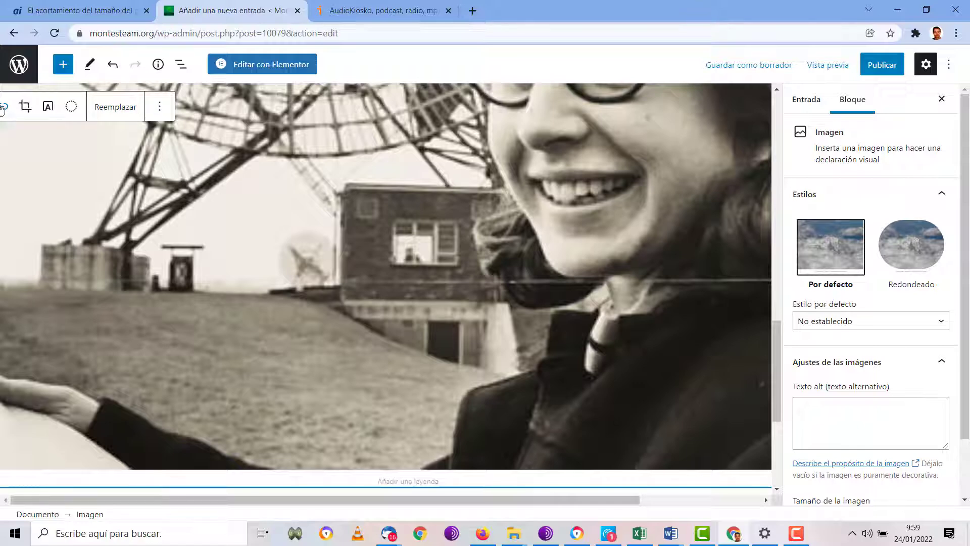
pyautogui.hotkey('ctrl', 'z')
pyautogui.hotkey('ctrl', 'z')
pyautogui.hotkey('ctrl', 'z')
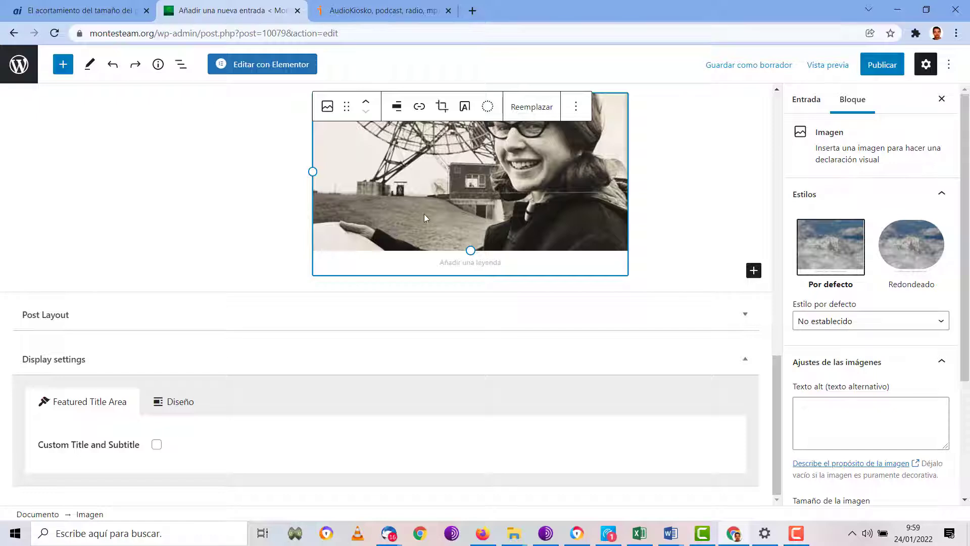
pyautogui.scroll(1, 404, 182)
# Step: Set the photo to Alineación centrada and caption it 'Jocelyn Bell Burnell, feliz estudiando'
pyautogui.click(397, 134)
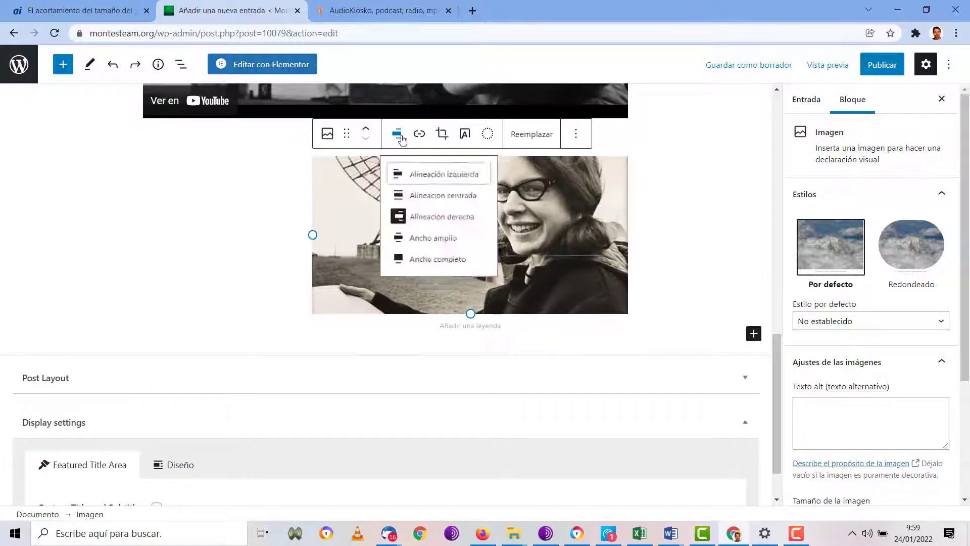
pyautogui.click(419, 202)
pyautogui.click(372, 321)
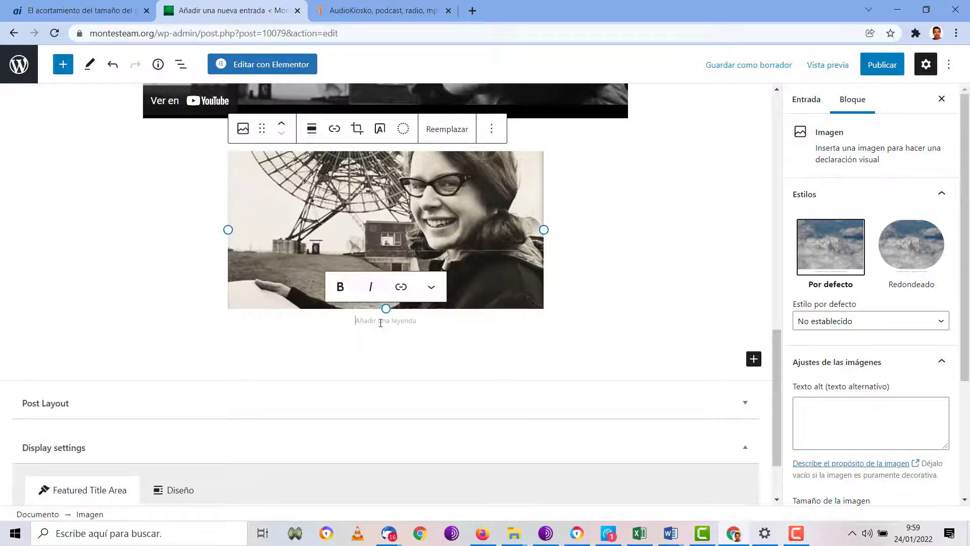
pyautogui.write('Jocelyn Bell B')
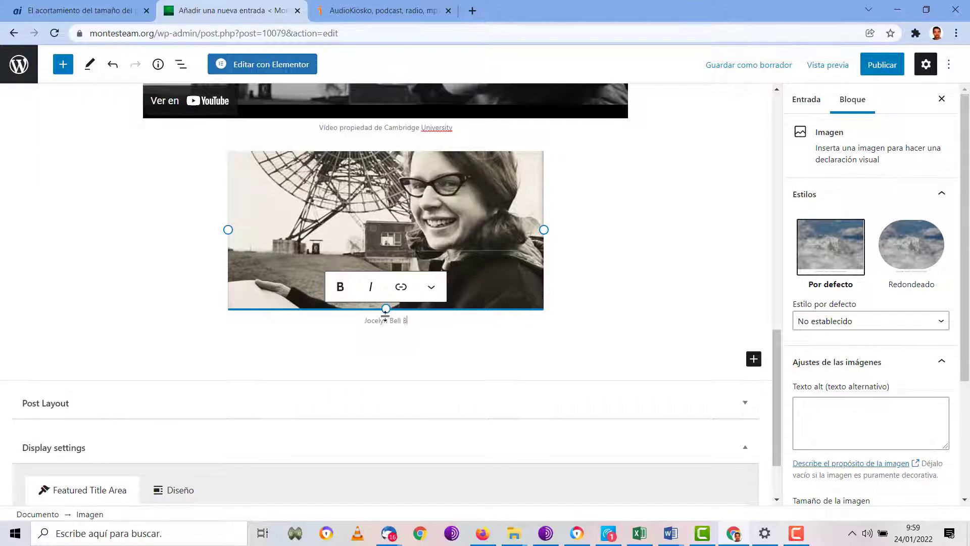
pyautogui.write('urnell, feliz estudiando')
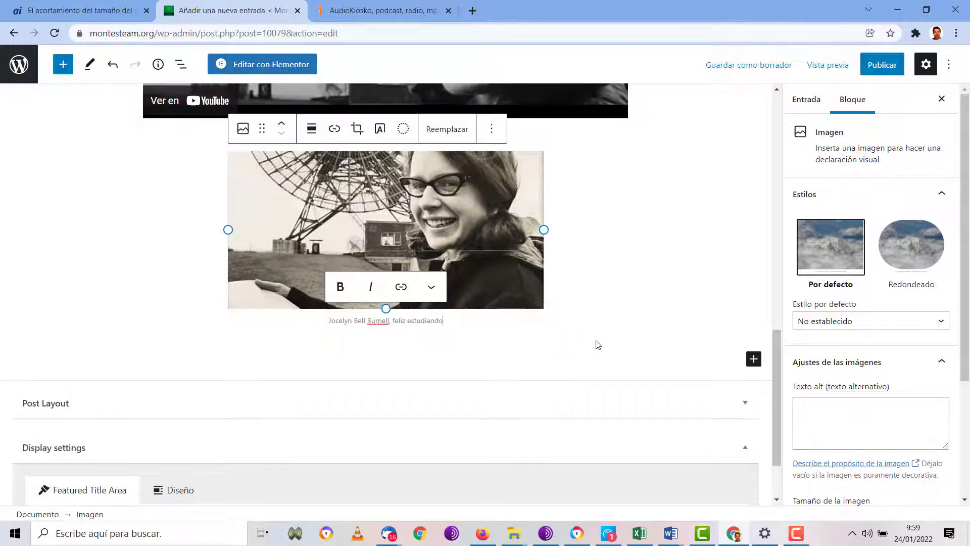
pyautogui.scroll(1, 598, 345)
pyautogui.scroll(11, 591, 361)
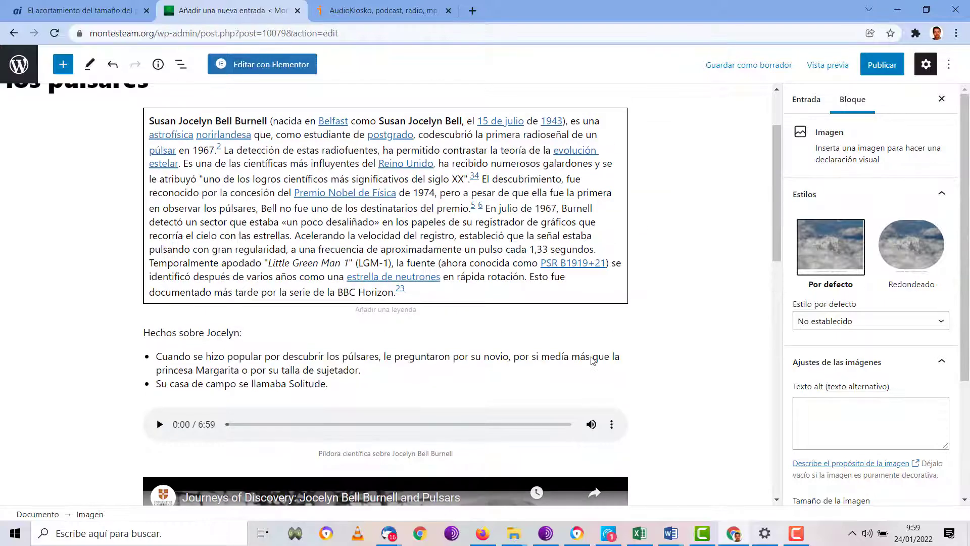
pyautogui.scroll(-5, 591, 360)
pyautogui.scroll(-8, 590, 359)
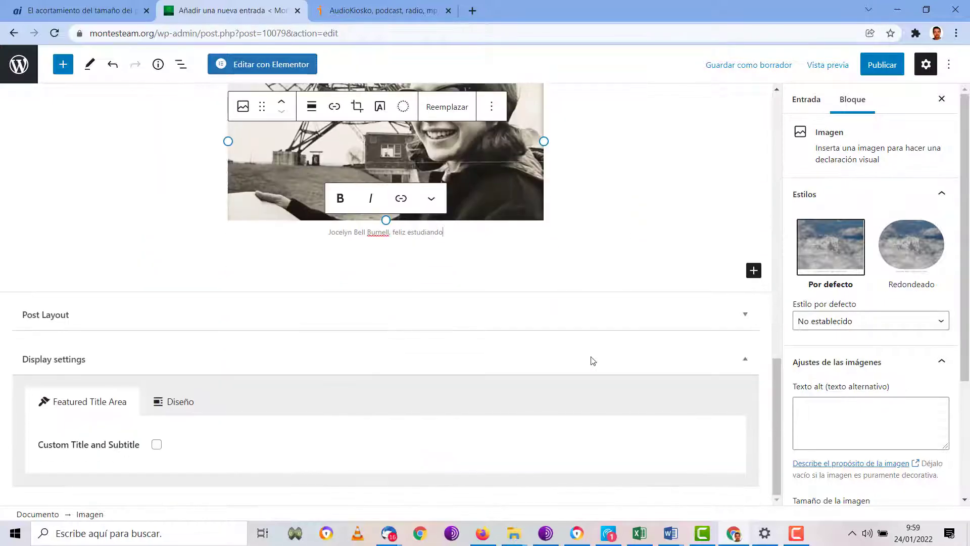
pyautogui.scroll(9, 591, 359)
pyautogui.scroll(4, 593, 351)
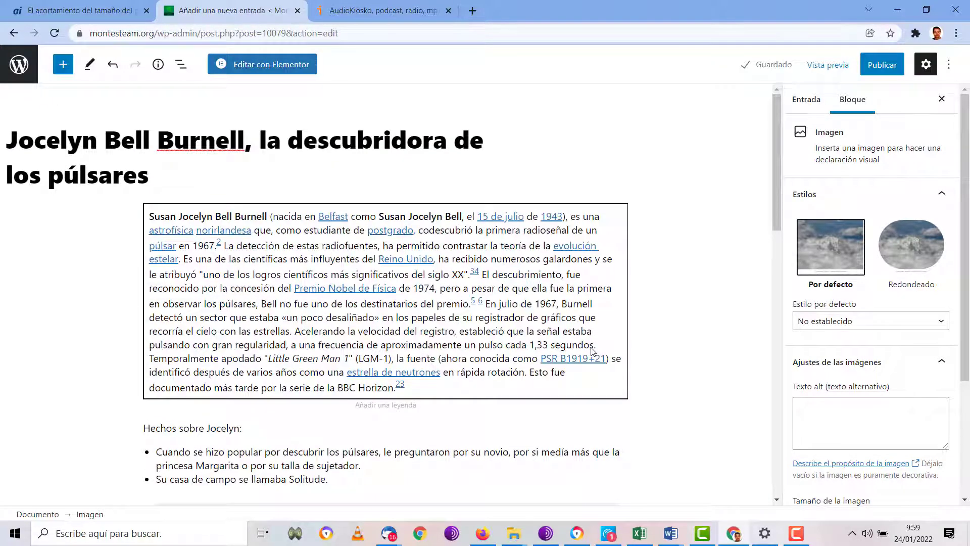
pyautogui.scroll(-12, 593, 351)
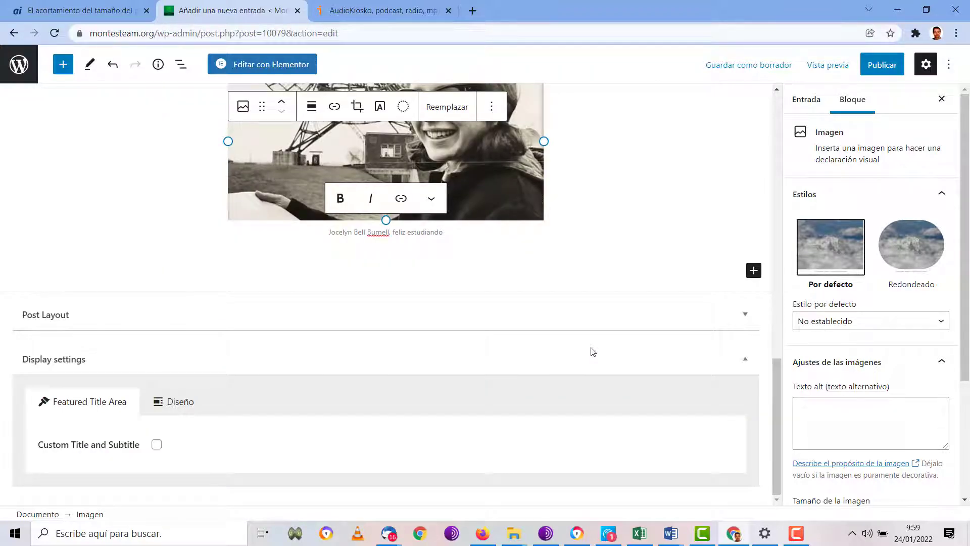
pyautogui.scroll(3, 594, 351)
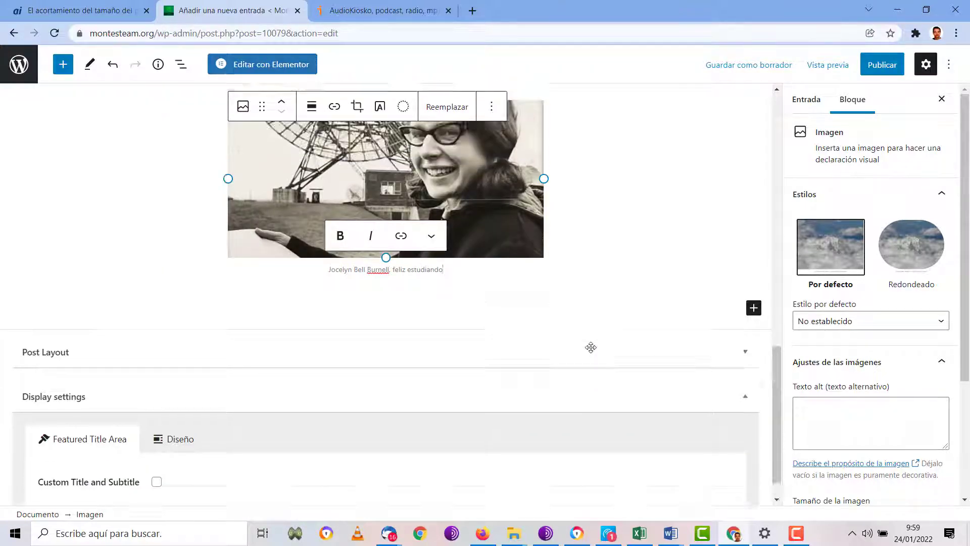
pyautogui.scroll(8, 666, 252)
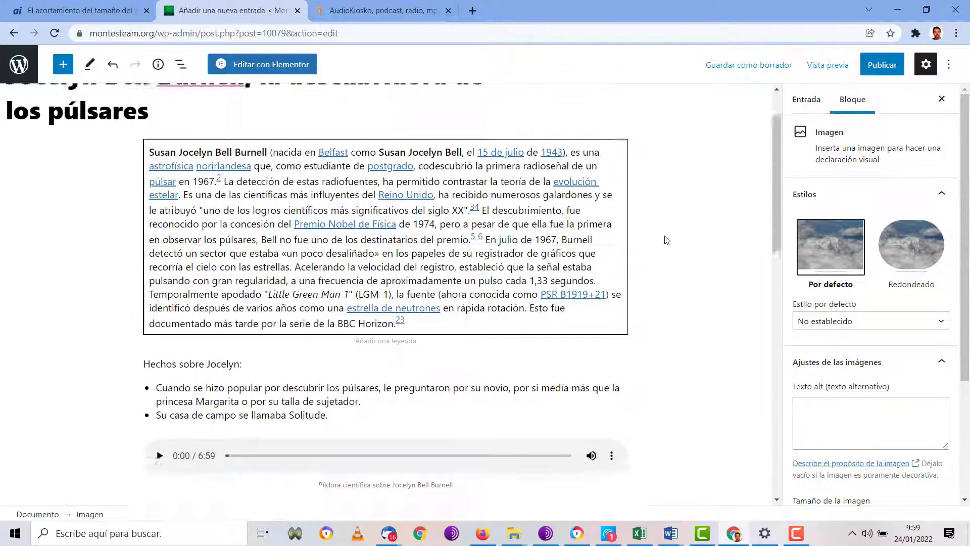
pyautogui.scroll(1, 664, 234)
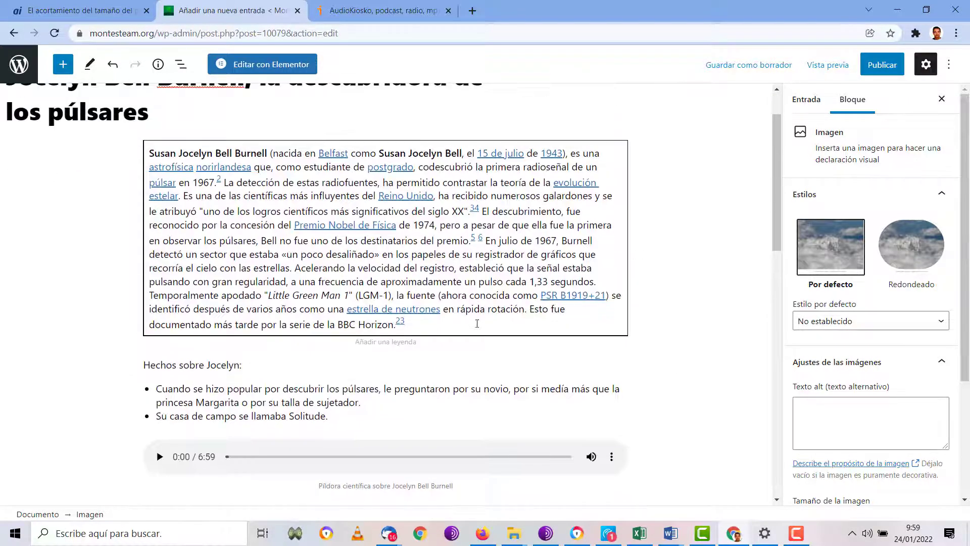
pyautogui.scroll(-1, 452, 308)
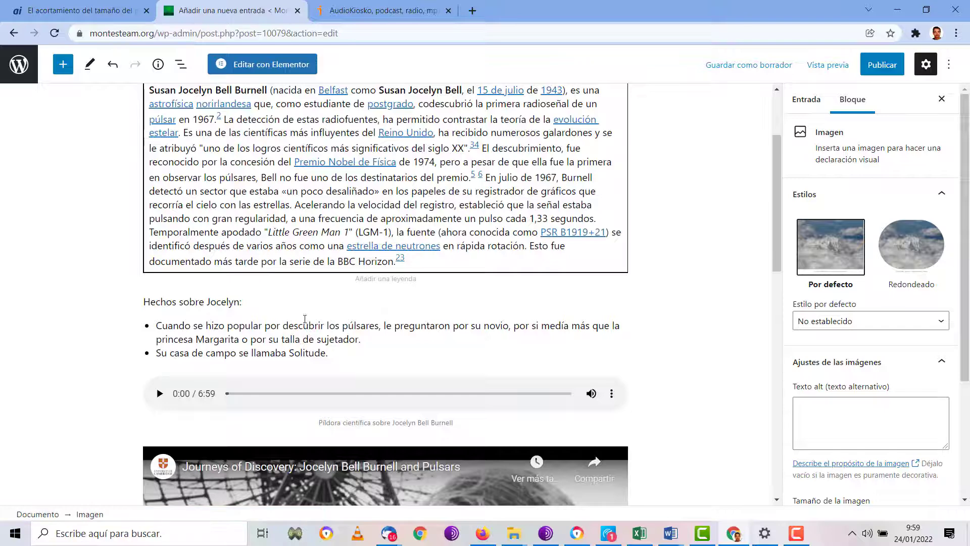
pyautogui.scroll(-2, 305, 316)
pyautogui.scroll(-4, 344, 287)
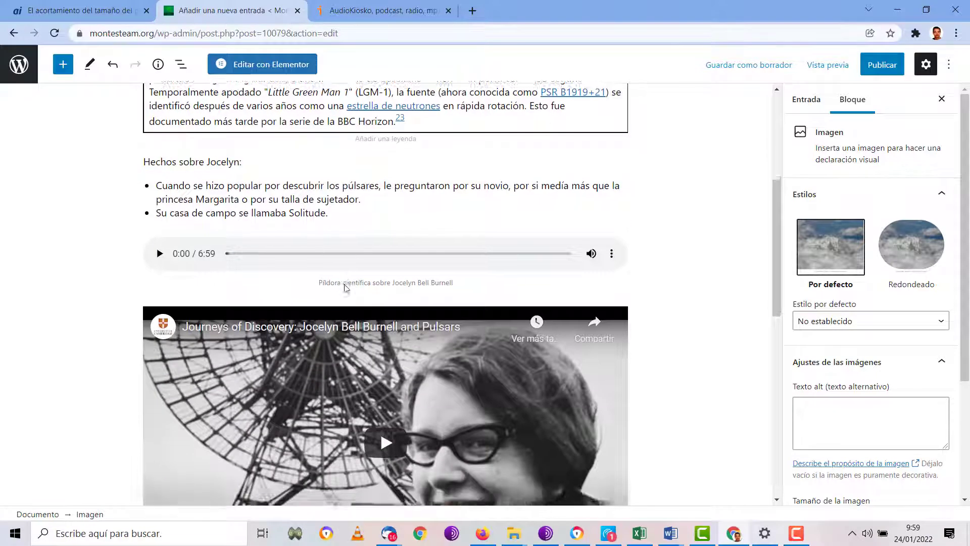
pyautogui.scroll(-4, 500, 231)
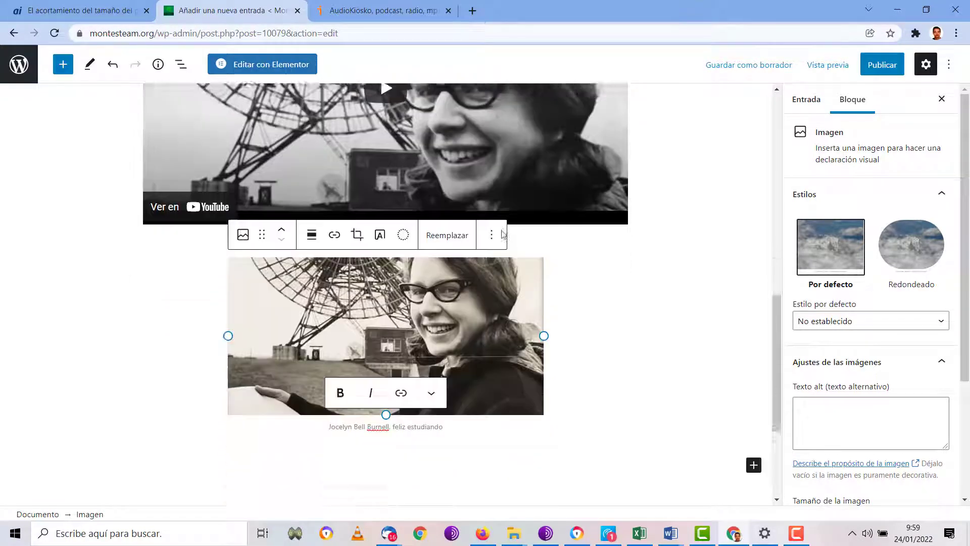
pyautogui.scroll(12, 581, 232)
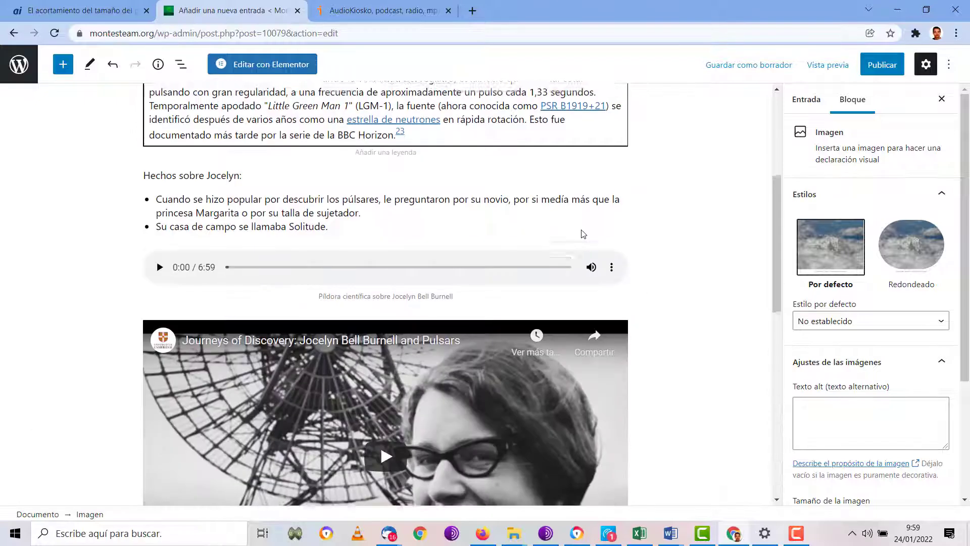
pyautogui.scroll(-3, 347, 331)
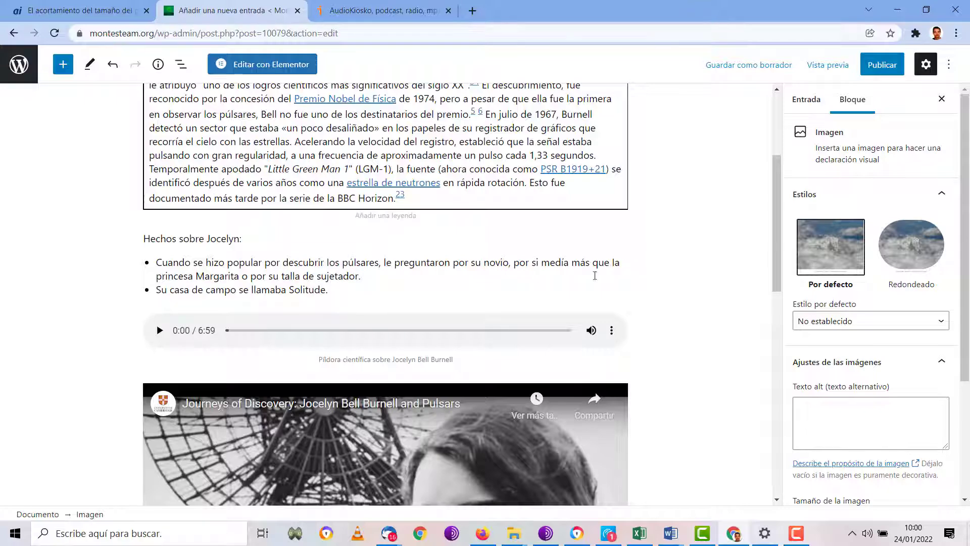
pyautogui.scroll(-5, 594, 273)
pyautogui.scroll(3, 598, 266)
pyautogui.scroll(4, 600, 265)
pyautogui.scroll(-11, 599, 265)
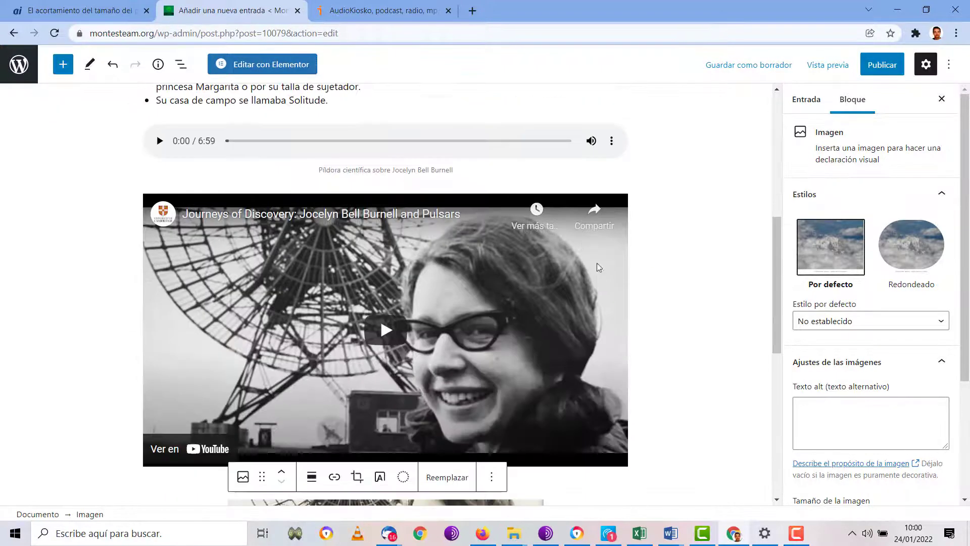
pyautogui.scroll(4, 602, 267)
pyautogui.scroll(4, 604, 264)
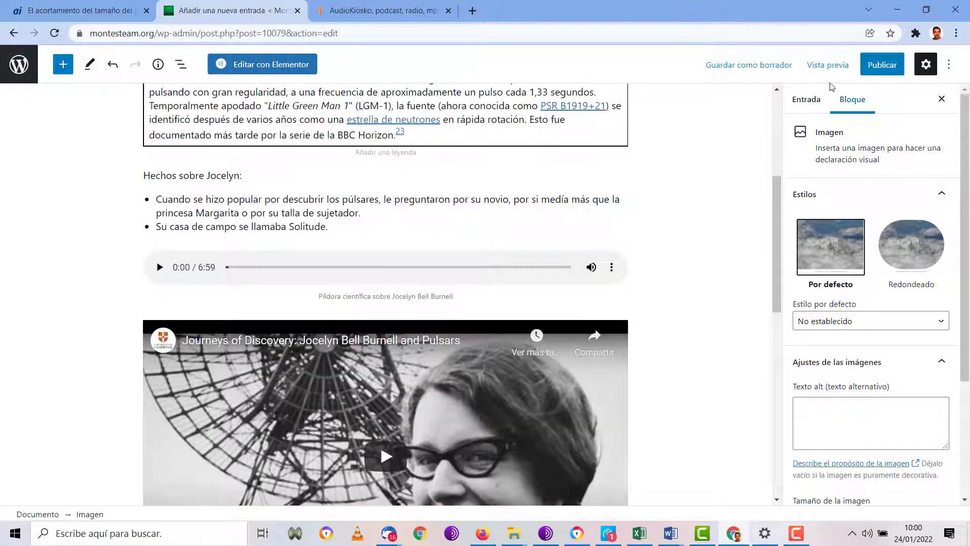
# Step: Under Entrada › Categorías, tick 'Proyecto STEAM: Investigación Aeroespacial Aplicada al Aula' and 'Día de la Mujer y la Ciencia'
pyautogui.click(807, 100)
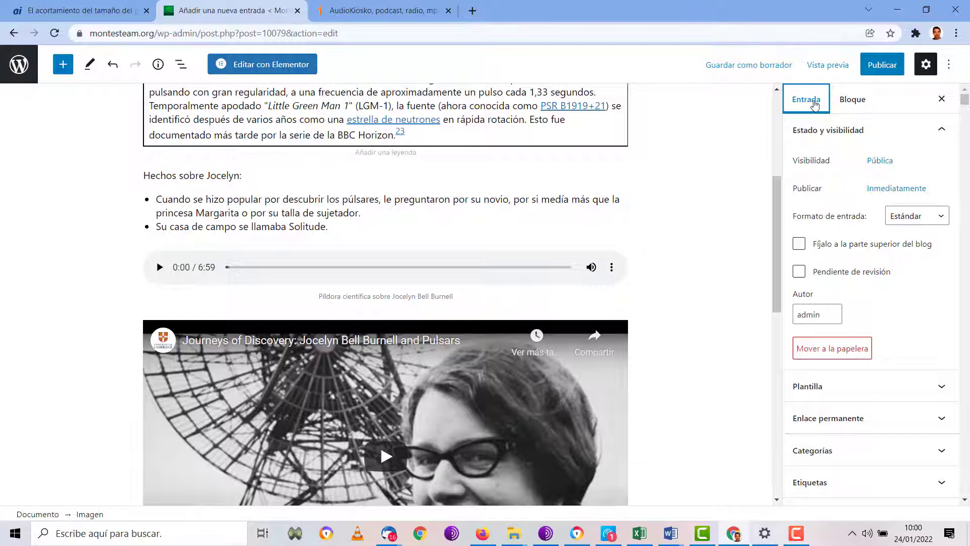
pyautogui.scroll(-2, 808, 152)
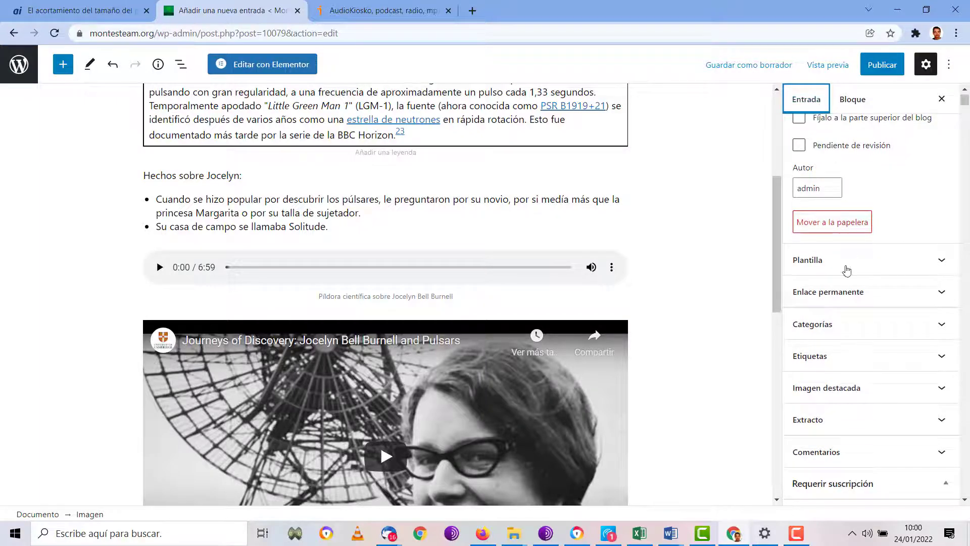
pyautogui.click(834, 333)
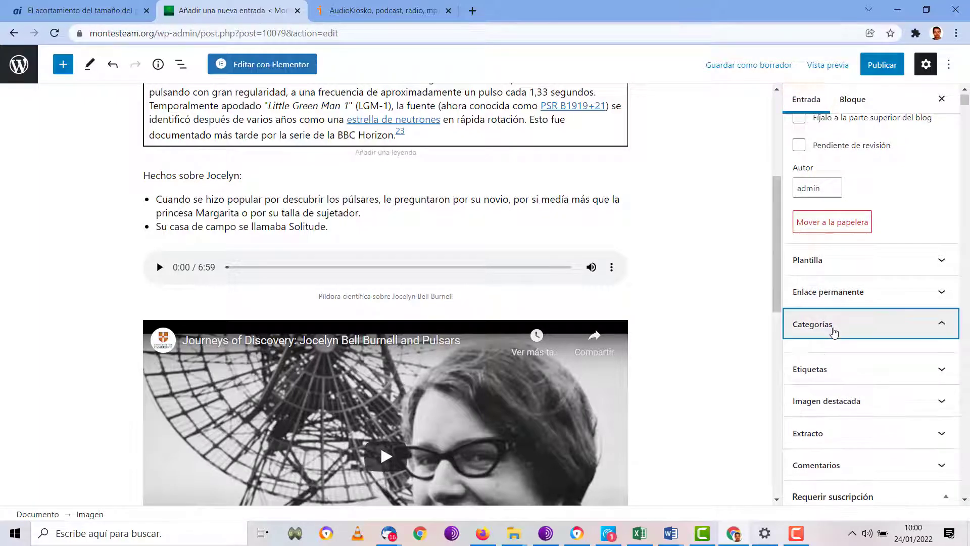
pyautogui.scroll(-3, 833, 333)
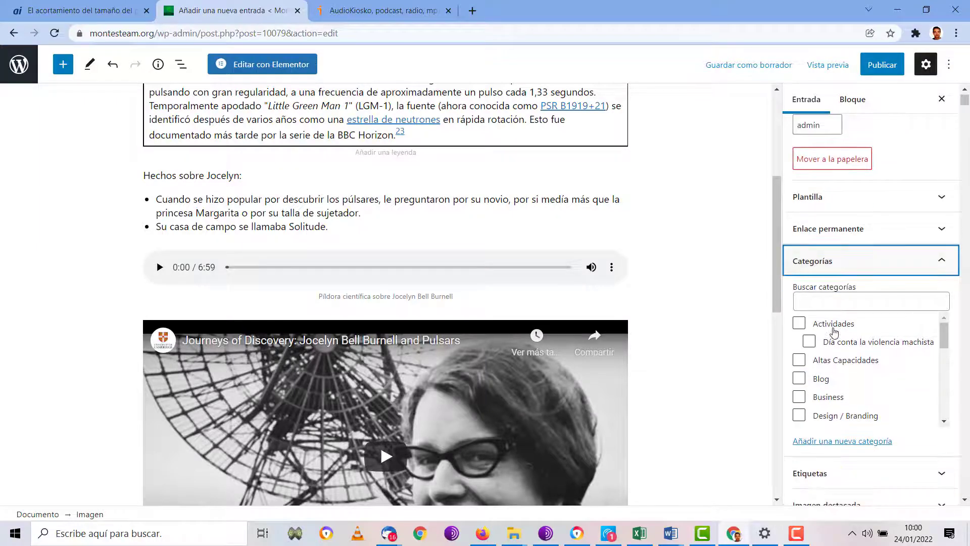
pyautogui.scroll(-3, 834, 333)
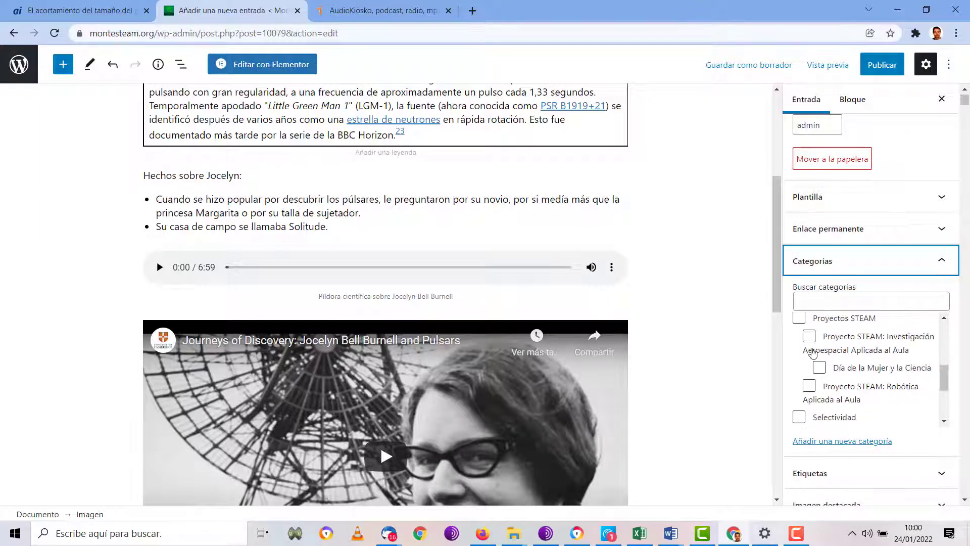
pyautogui.click(810, 337)
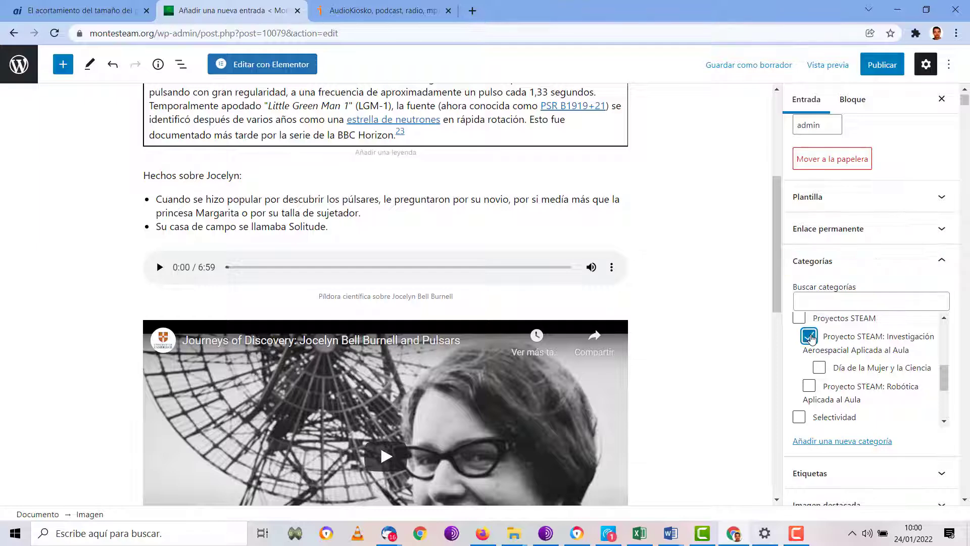
pyautogui.click(818, 368)
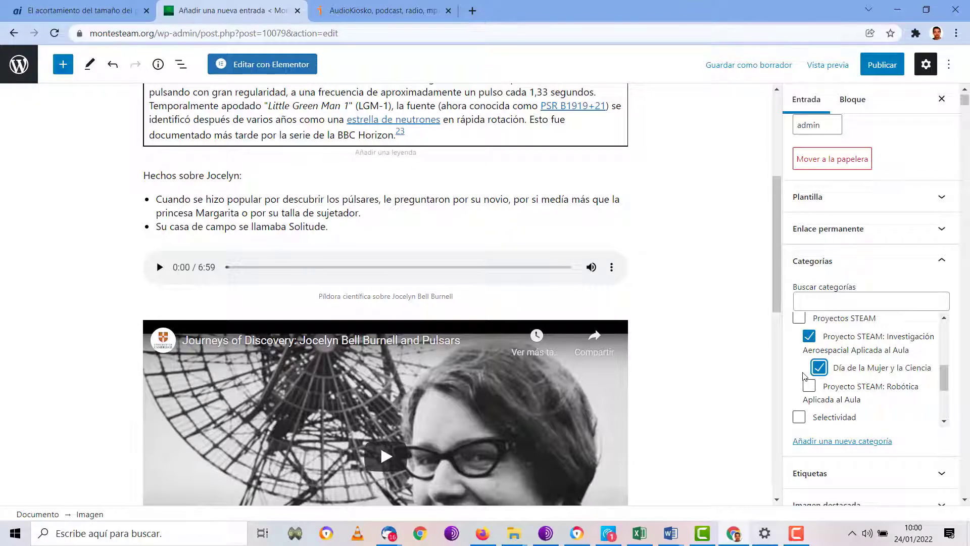
pyautogui.scroll(-8, 803, 376)
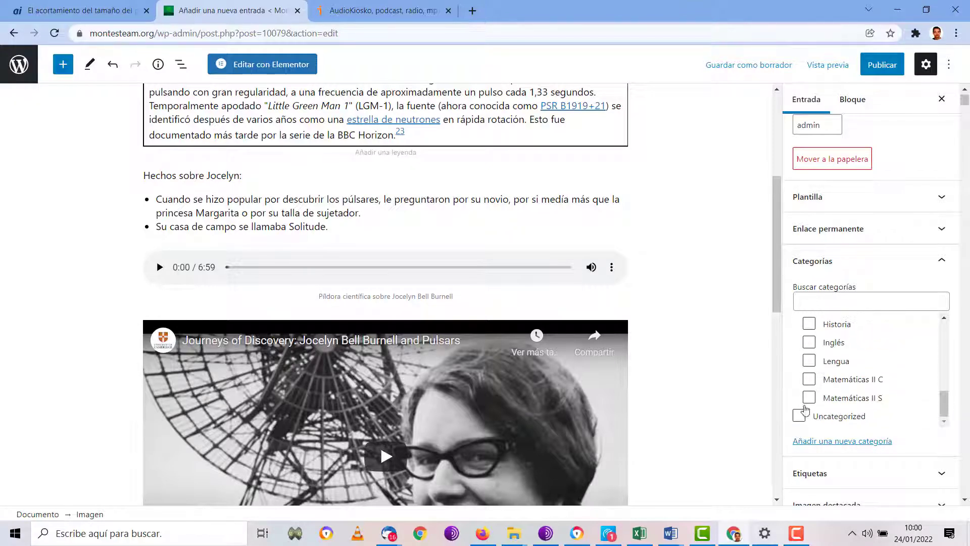
# Step: Add the tags jocelyn bell burnell, púlsar, astronomía, ies monterroso and the author's name
pyautogui.click(816, 414)
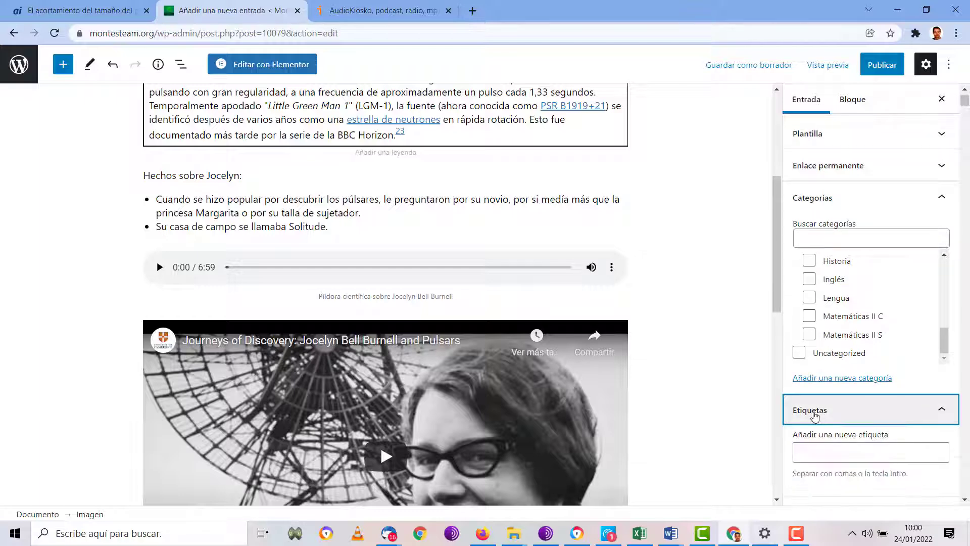
pyautogui.scroll(5, 862, 261)
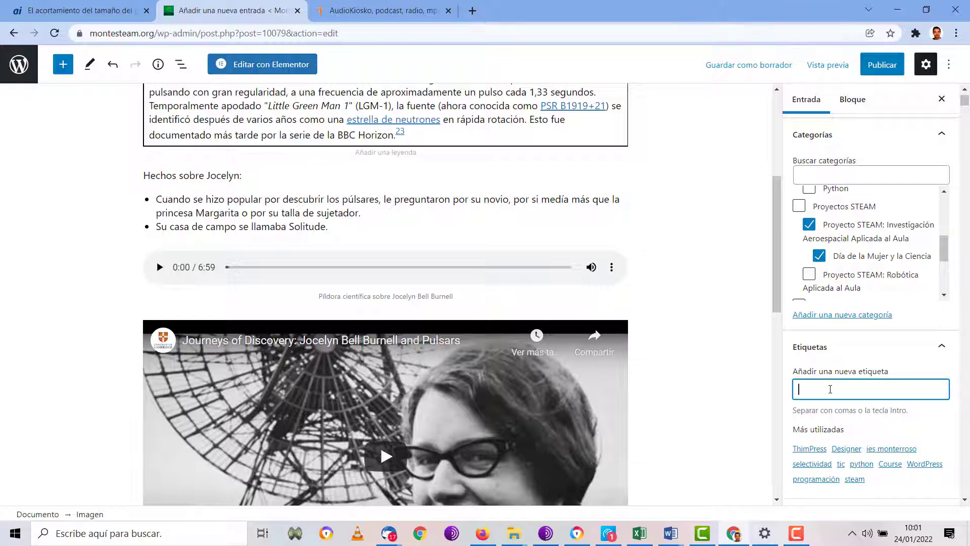
pyautogui.scroll(-1, 820, 334)
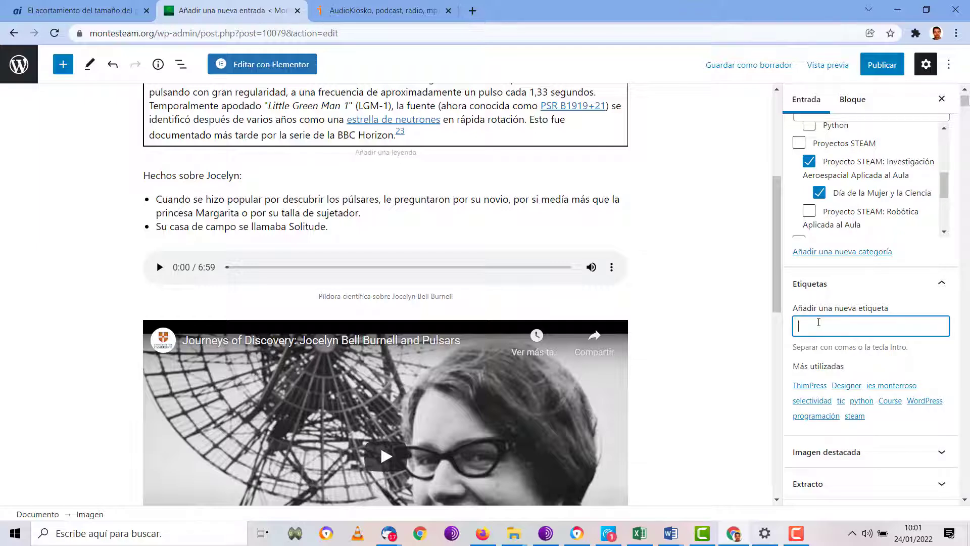
pyautogui.write('jocelyn bell burnell')
pyautogui.press('Return')
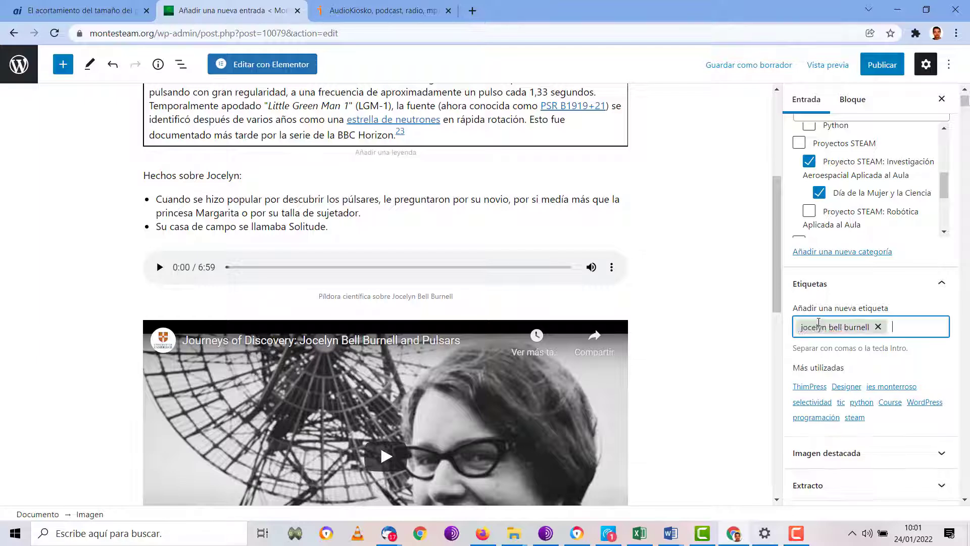
pyautogui.write('púlsar')
pyautogui.press('Return')
pyautogui.write('astronomía')
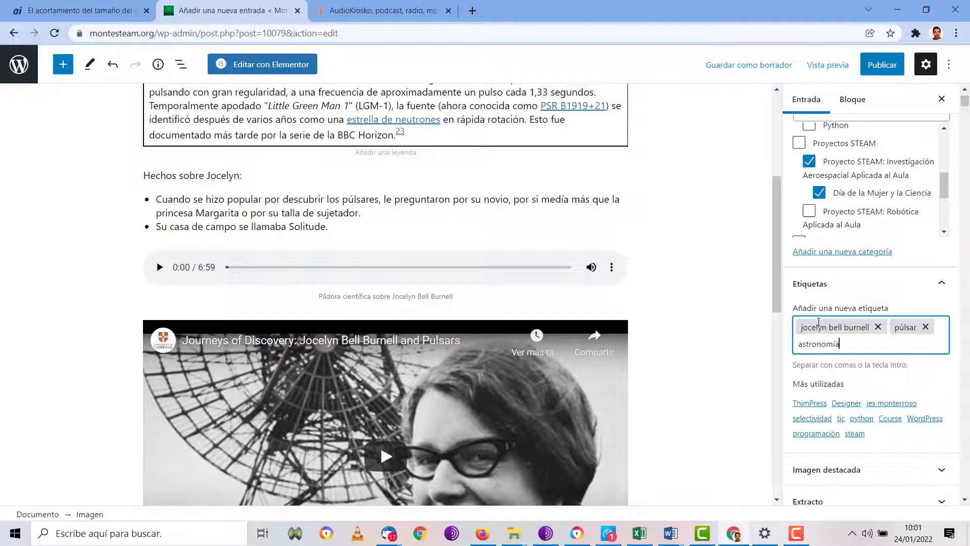
pyautogui.press('Return')
pyautogui.write('ies monterroso')
pyautogui.press('Return')
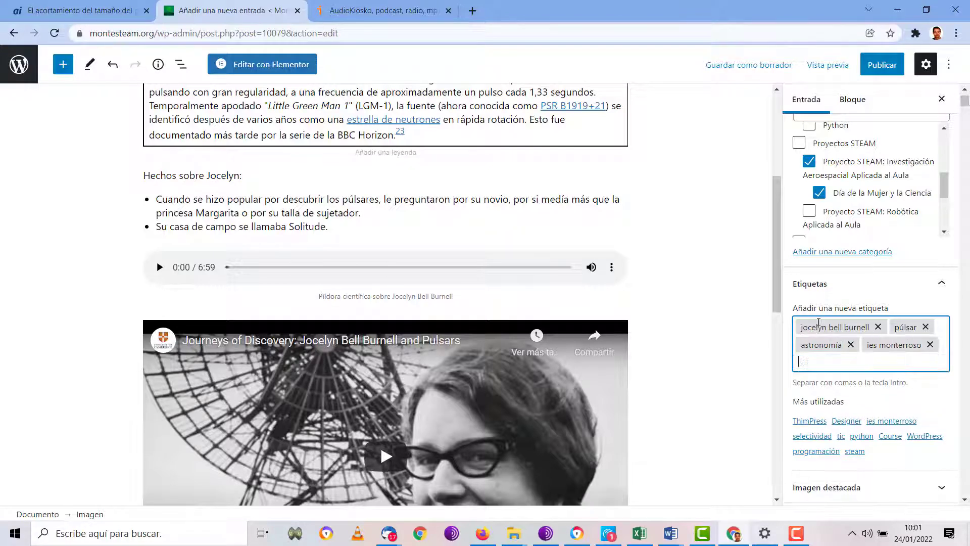
pyautogui.write('josé luis usero vílchez')
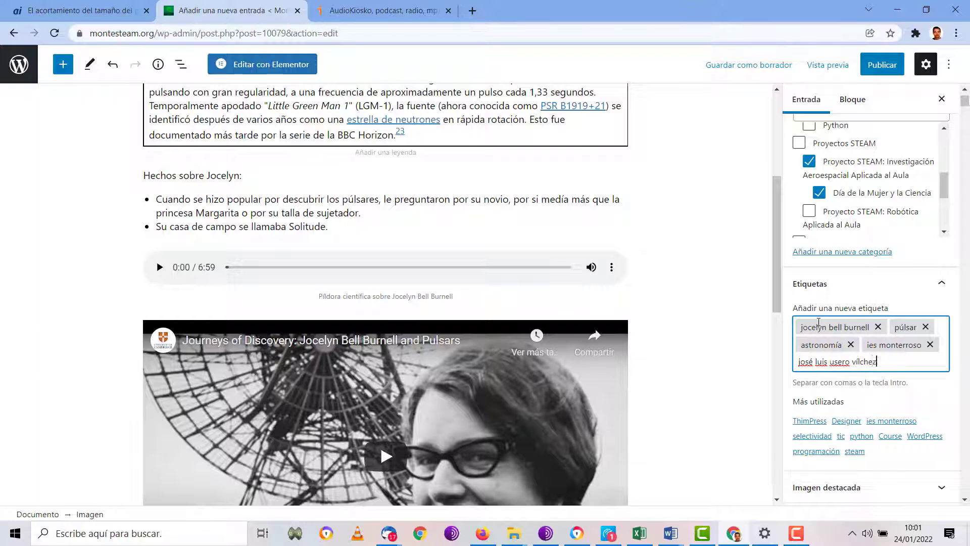
pyautogui.press('Return')
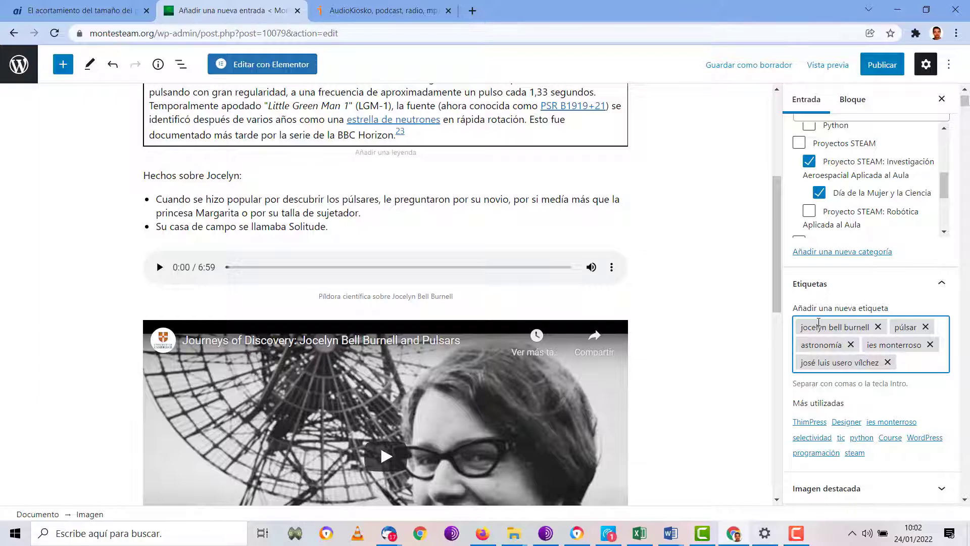
# Step: Add the tags estrellas, ciencia, mujer, día de la mujer y la niña en la ciencia, and física
pyautogui.write('estrellas')
pyautogui.press('Return')
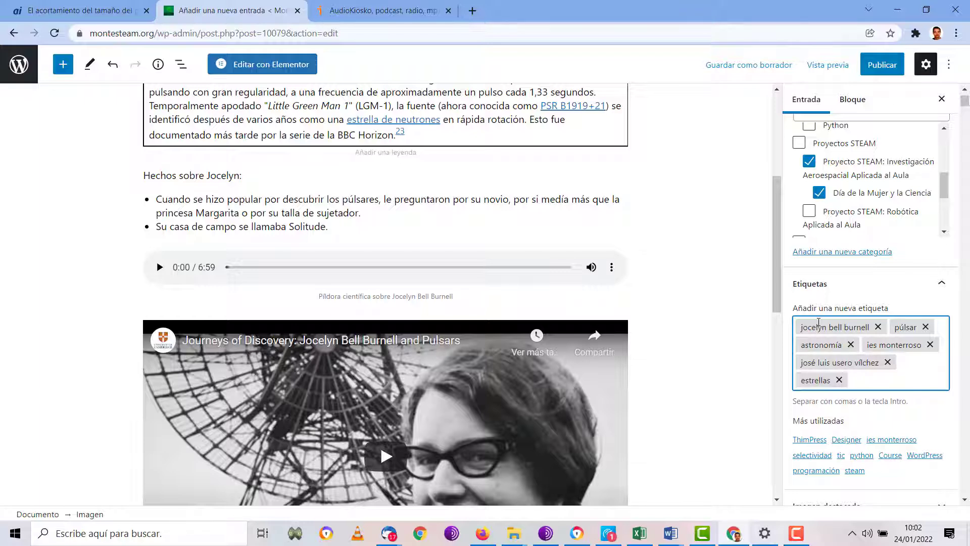
pyautogui.write('ciencia')
pyautogui.press('Return')
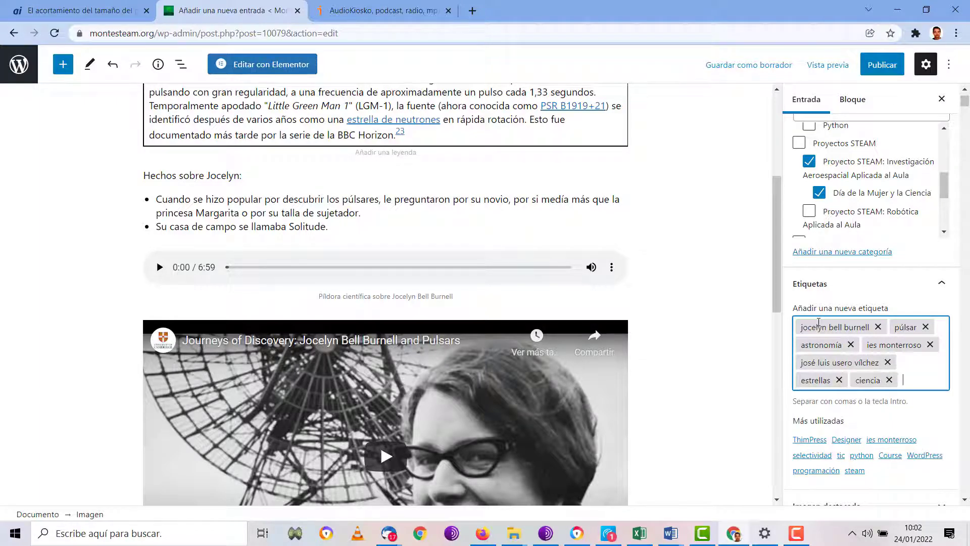
pyautogui.press('BackSpace')
pyautogui.hotkey('ctrl', 'z')
pyautogui.write('mujer')
pyautogui.press('Return')
pyautogui.write('dí')
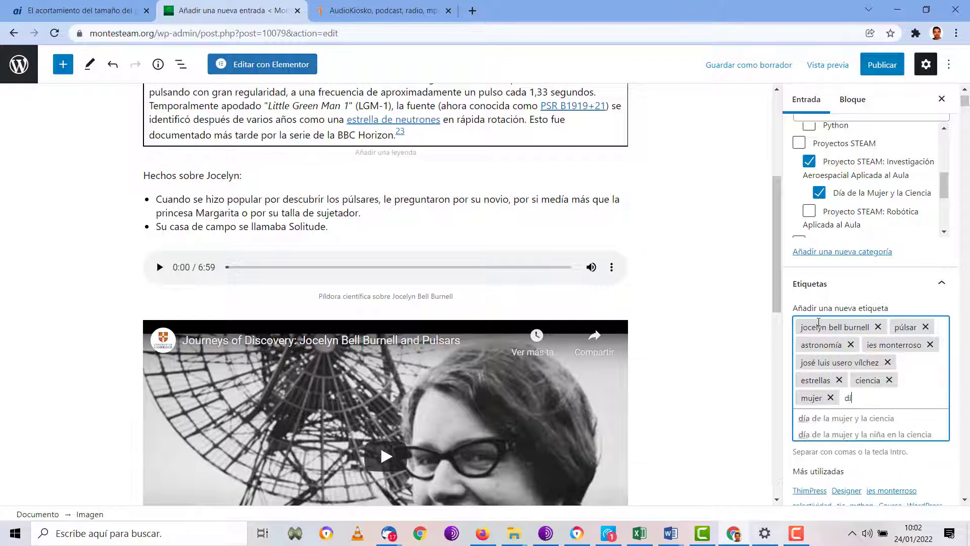
pyautogui.write('a de la mujer y la c')
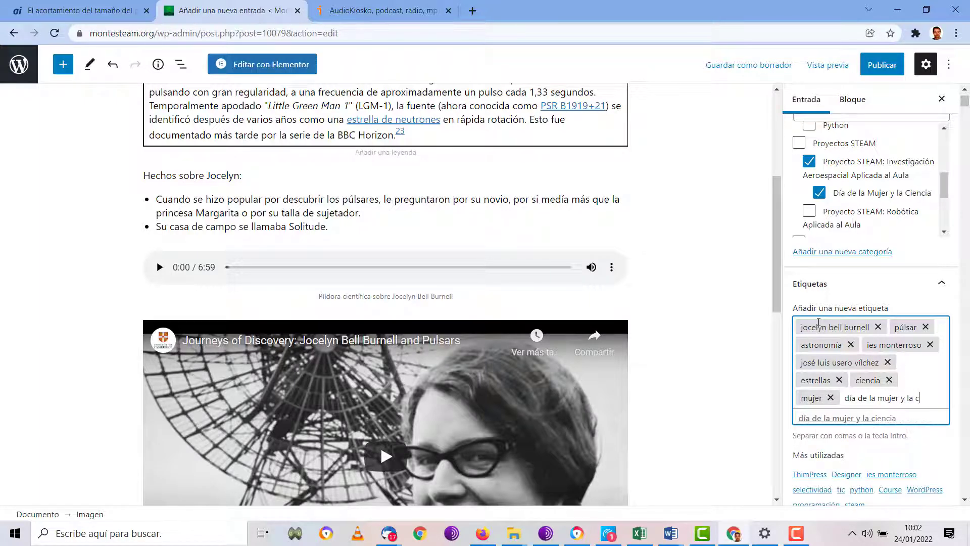
pyautogui.press('BackSpace')
pyautogui.write('niña en la cien')
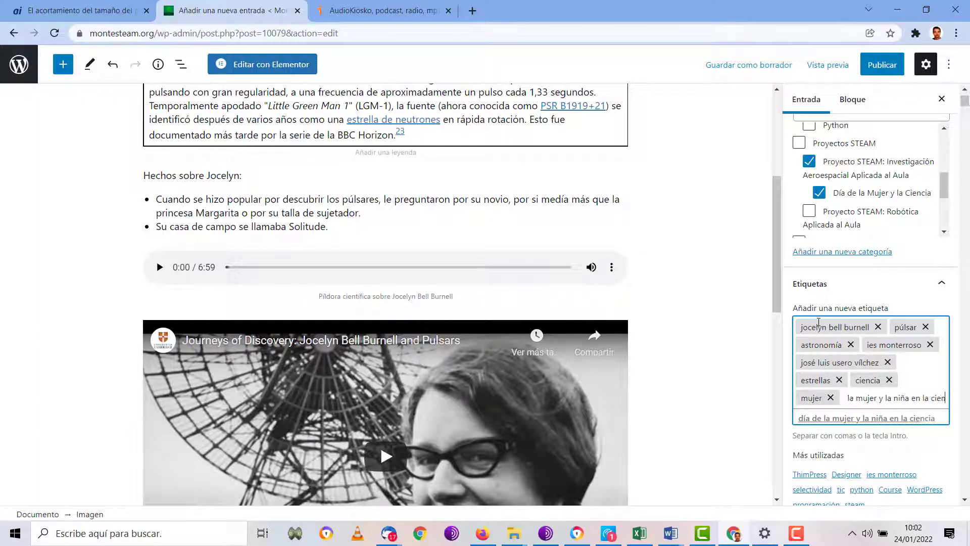
pyautogui.write('cia')
pyautogui.press('Return')
pyautogui.write('física')
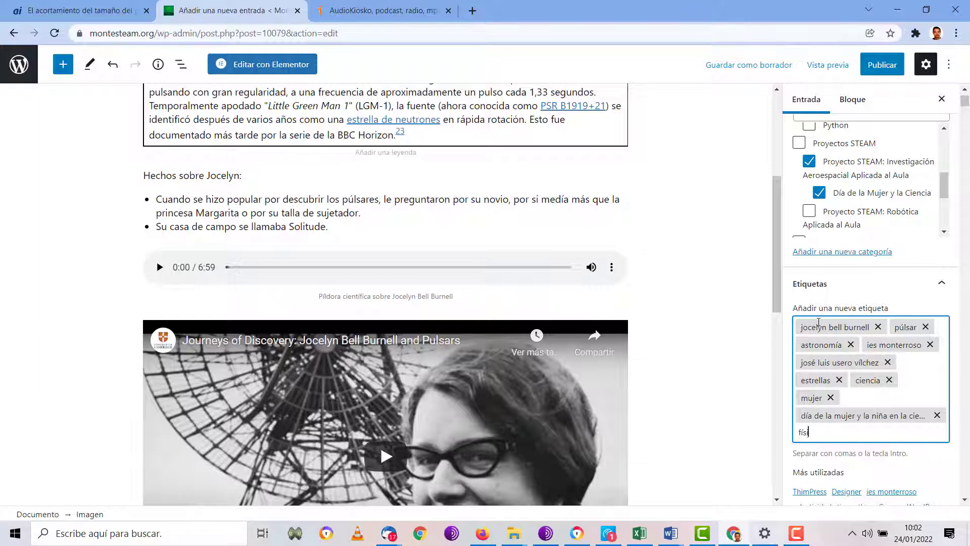
pyautogui.press('Return')
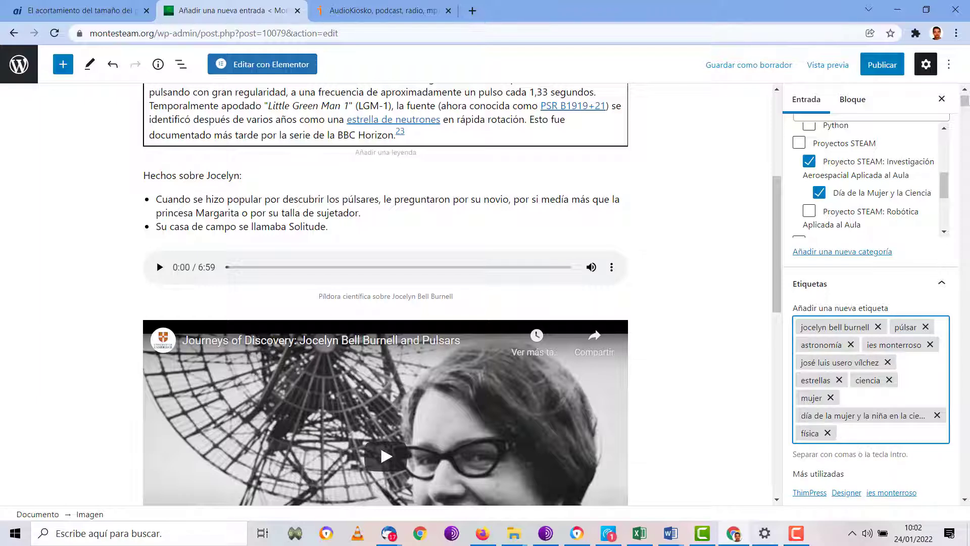
pyautogui.scroll(-5, 892, 237)
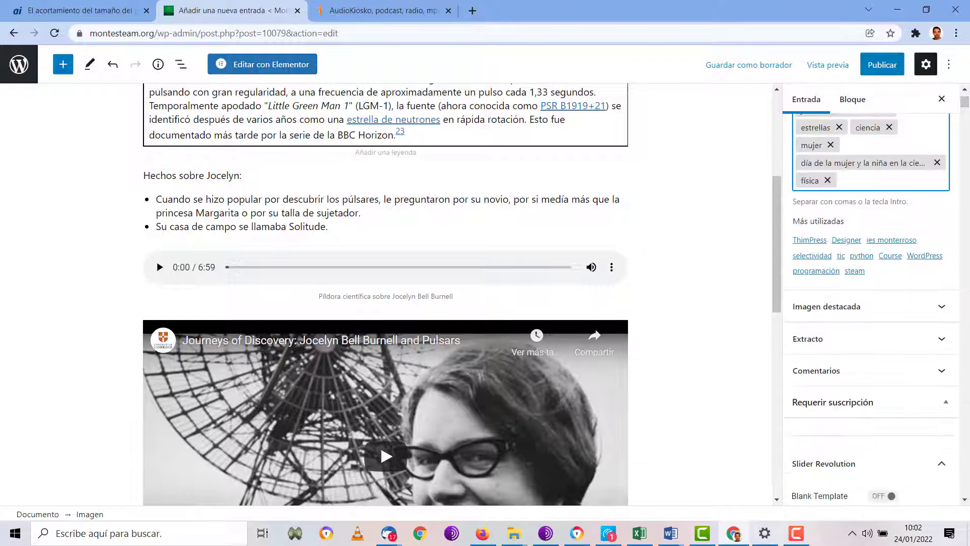
# Step: Set jocelynbell.jpg from the Media Library as the post's featured image
pyautogui.click(870, 312)
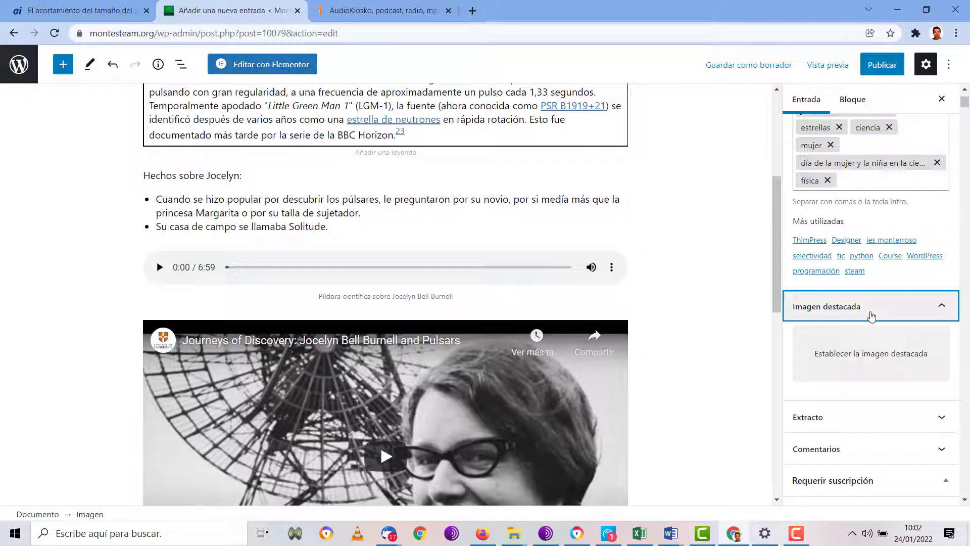
pyautogui.click(867, 353)
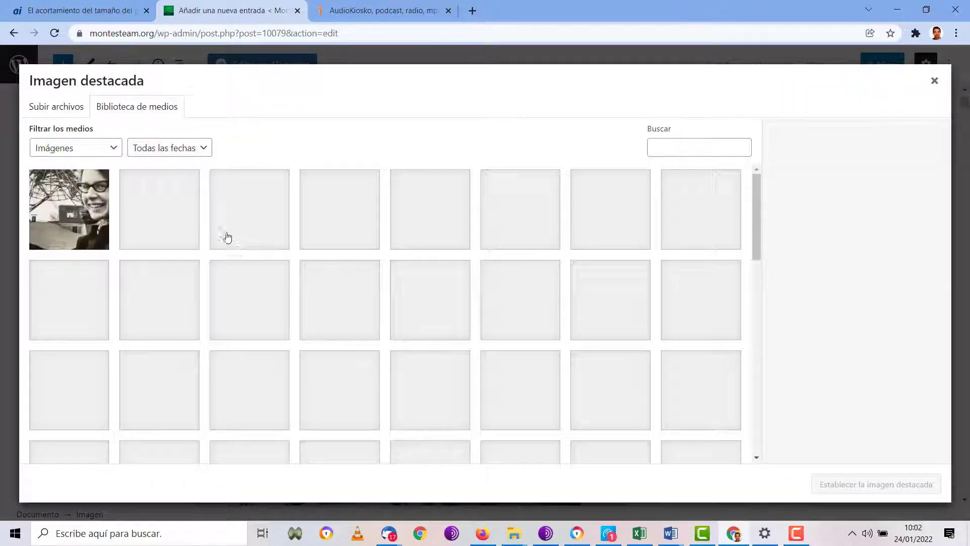
pyautogui.click(74, 219)
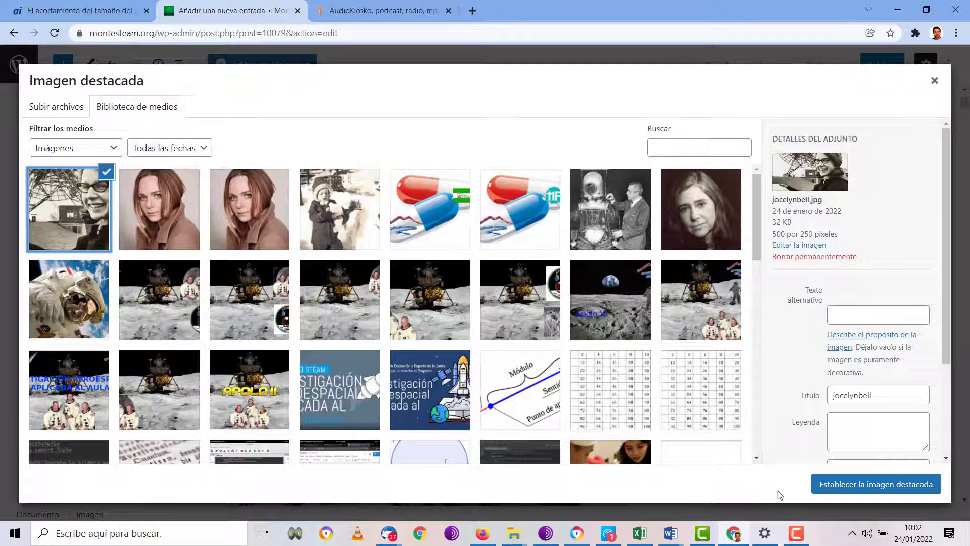
pyautogui.click(840, 488)
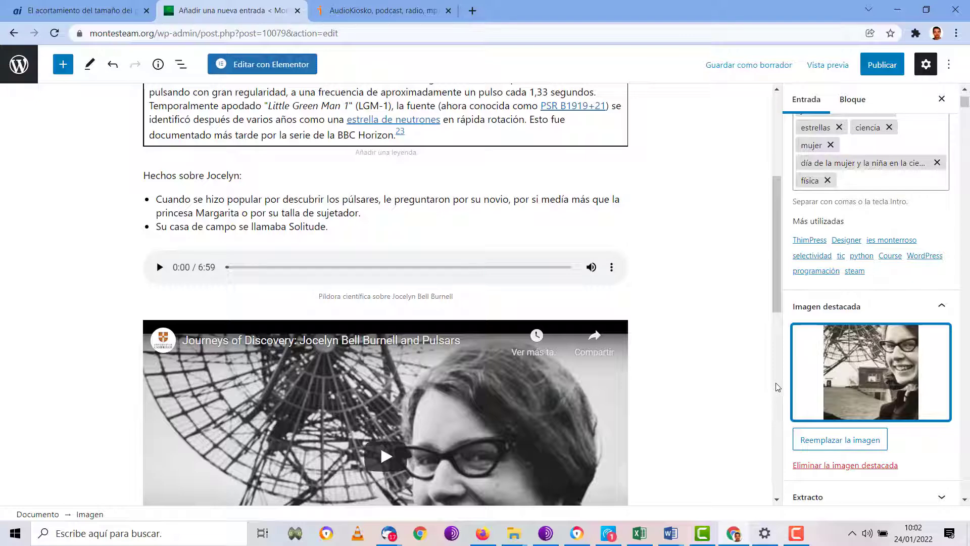
# Step: Review the sidebar's categories and tags, then publish the Jocelyn Bell Burnell post and confirm
pyautogui.scroll(-6, 845, 462)
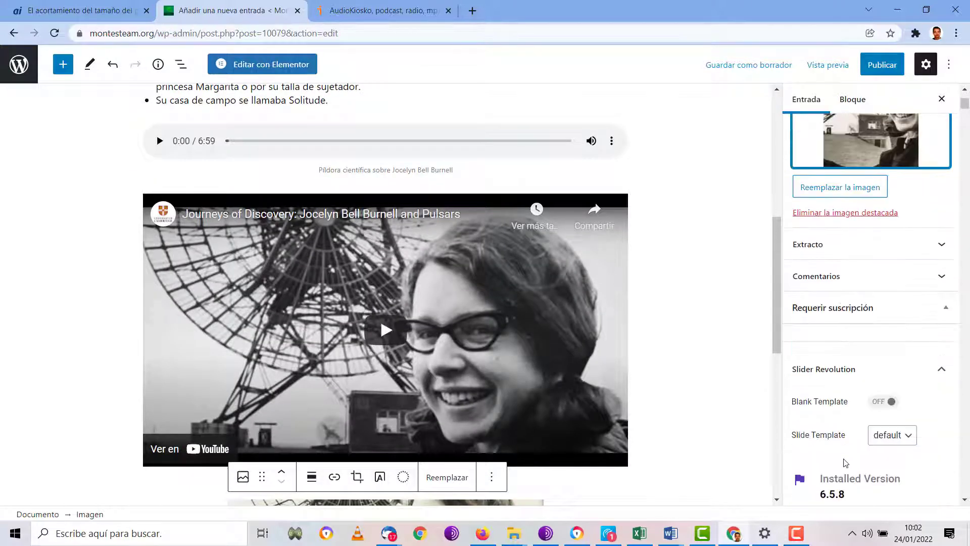
pyautogui.scroll(10, 842, 446)
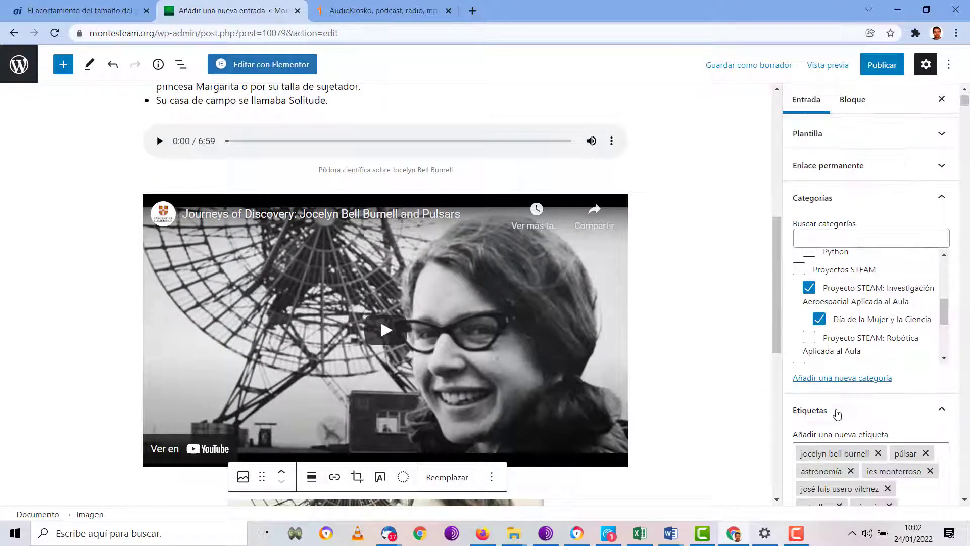
pyautogui.scroll(-1, 818, 362)
pyautogui.scroll(-2, 819, 363)
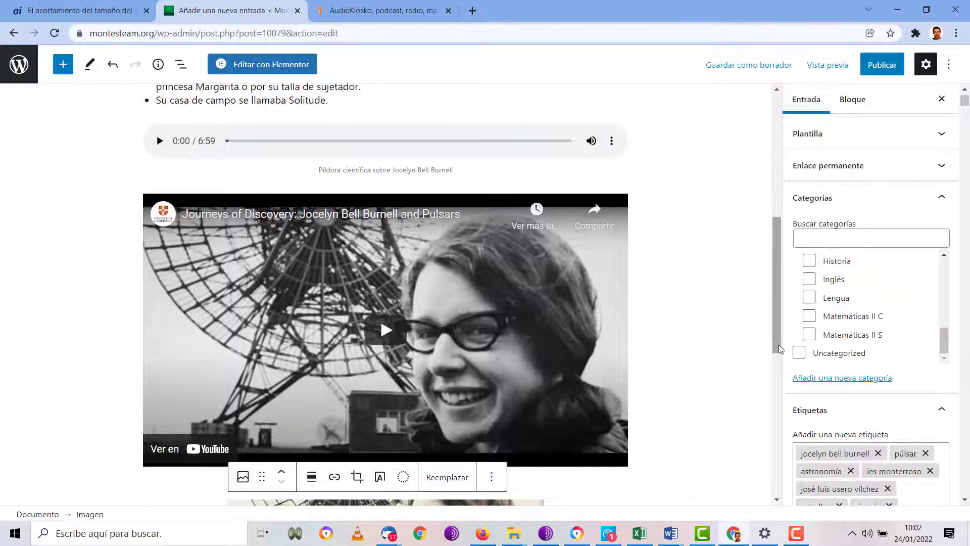
pyautogui.scroll(-5, 819, 363)
pyautogui.scroll(-8, 697, 429)
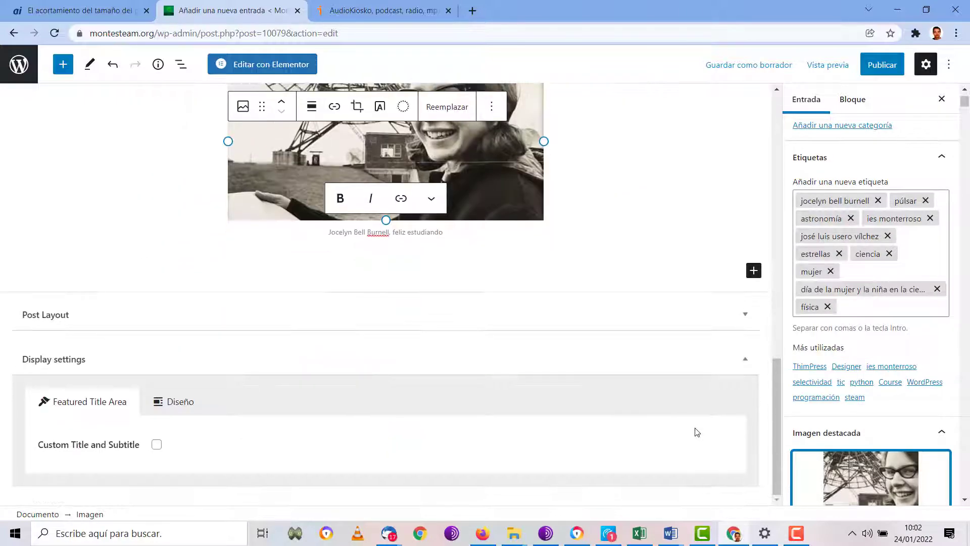
pyautogui.scroll(12, 697, 423)
pyautogui.scroll(4, 674, 385)
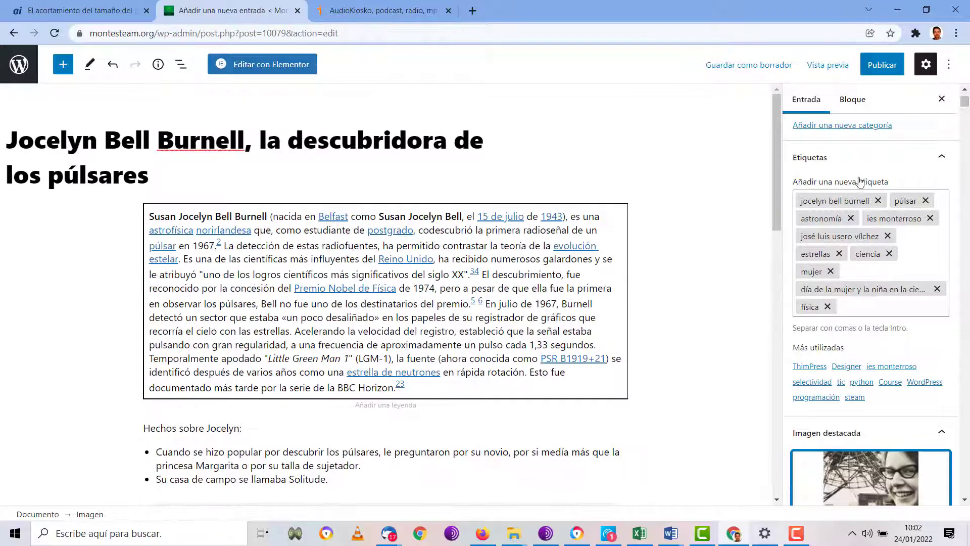
pyautogui.click(880, 65)
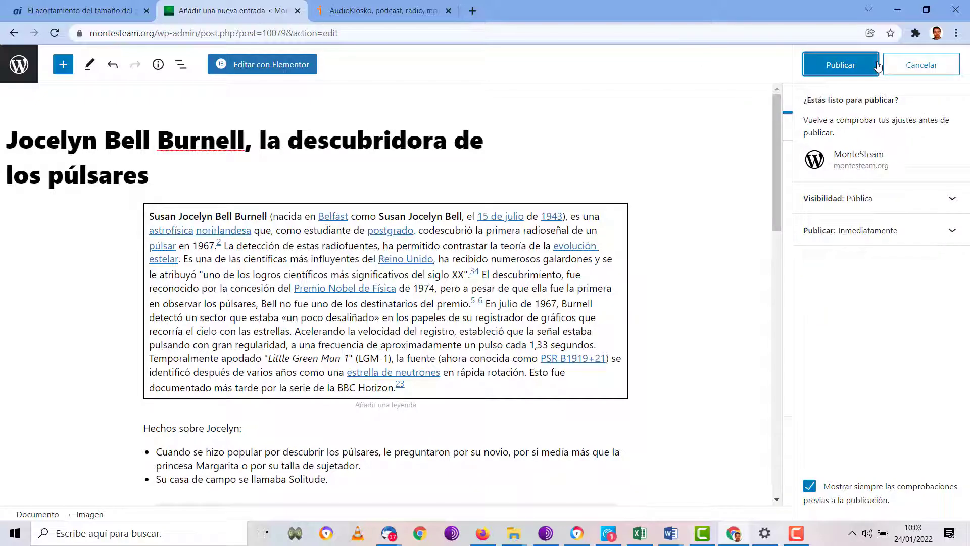
pyautogui.click(877, 66)
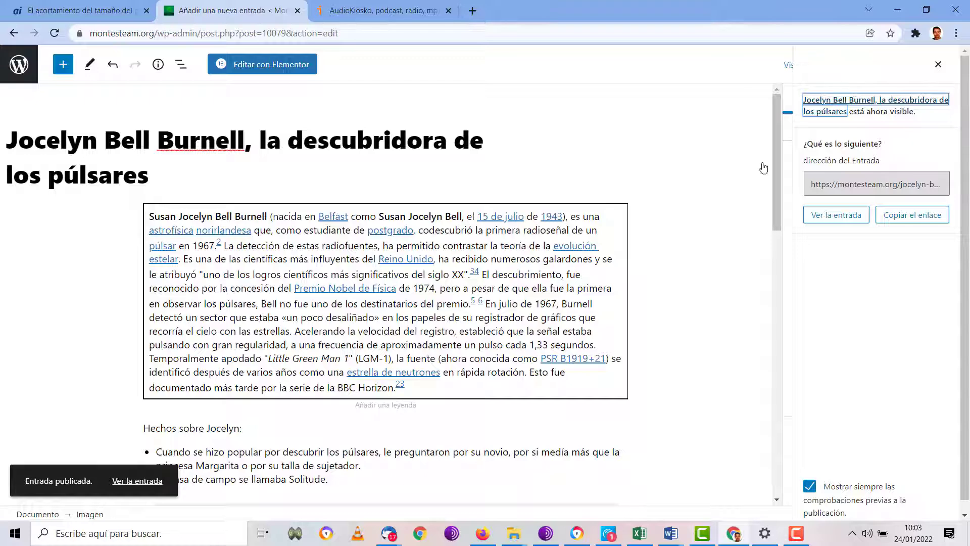
# Step: Open the published post on montesteam.org and scroll through its video, photo, tags and categories
pyautogui.click(129, 483)
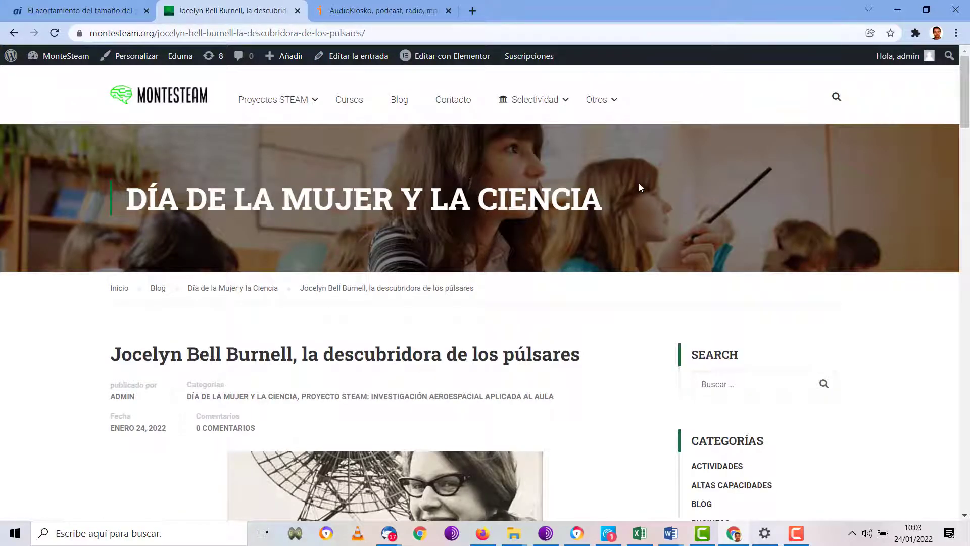
pyautogui.scroll(-5, 637, 187)
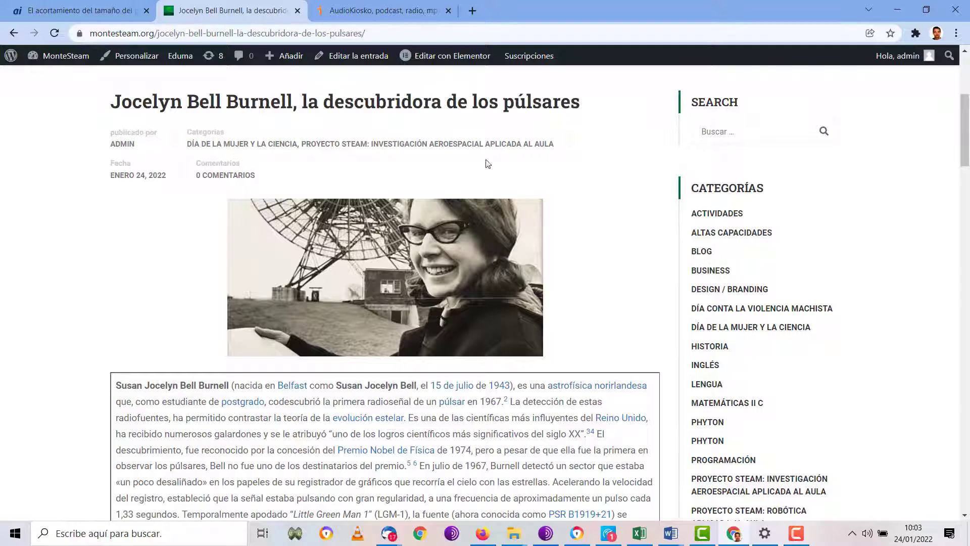
pyautogui.scroll(-7, 436, 167)
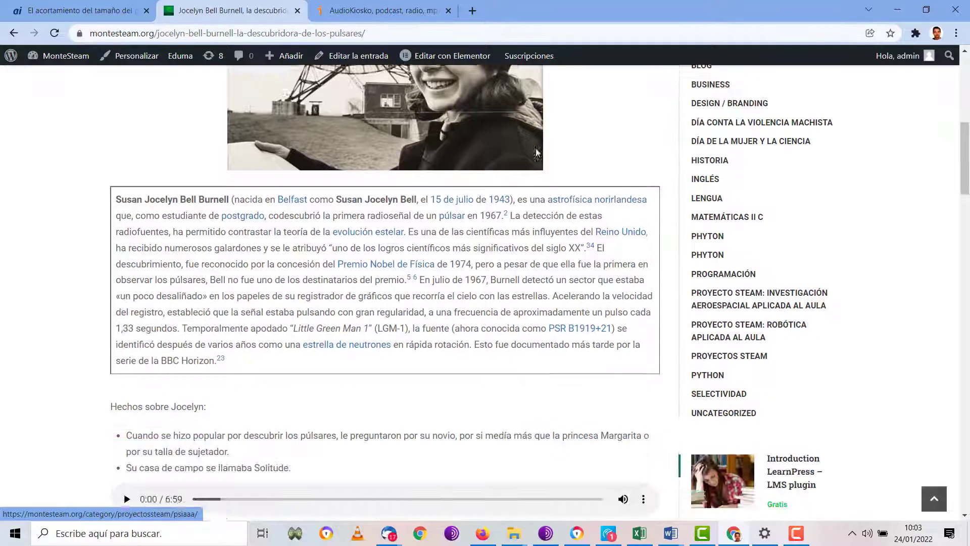
pyautogui.scroll(-1, 278, 174)
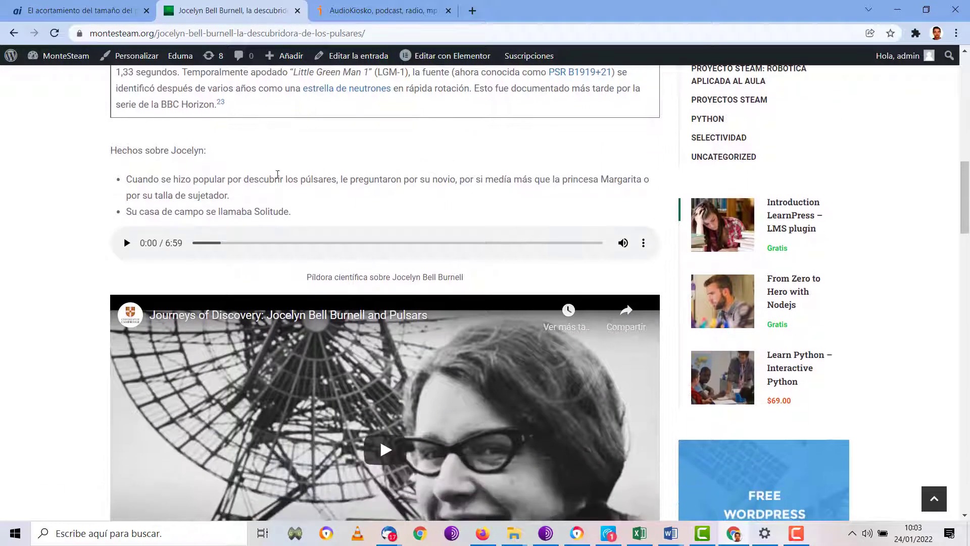
pyautogui.scroll(-10, 204, 164)
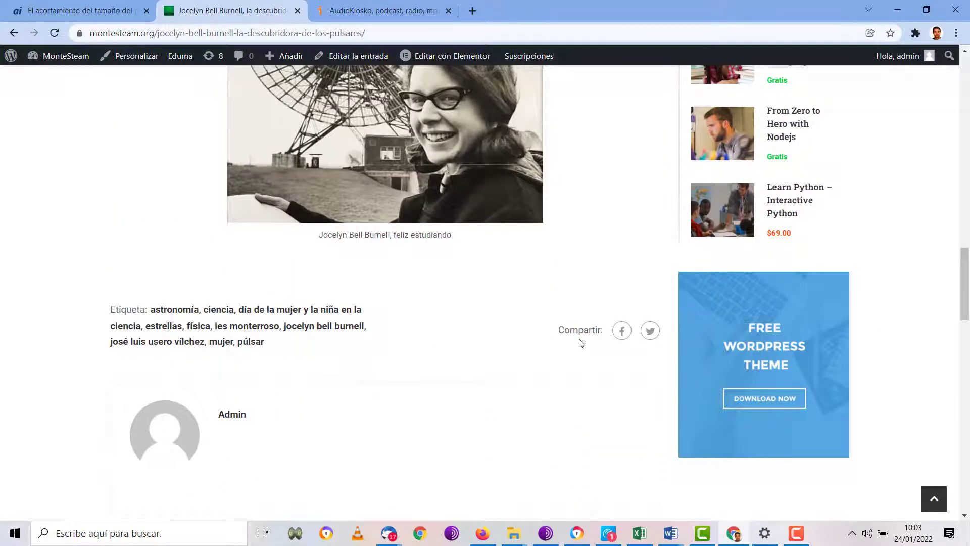
pyautogui.scroll(-5, 581, 343)
pyautogui.scroll(-1, 581, 343)
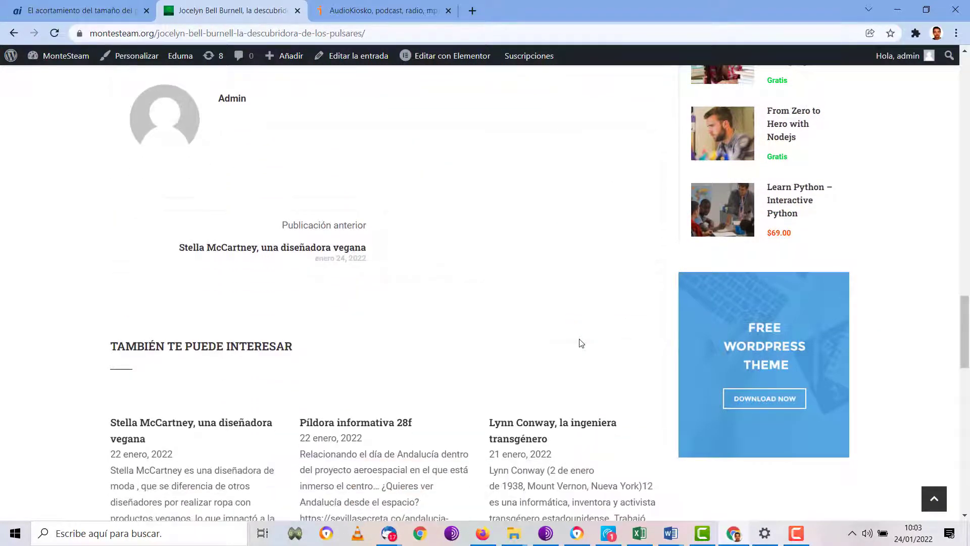
pyautogui.scroll(-3, 260, 236)
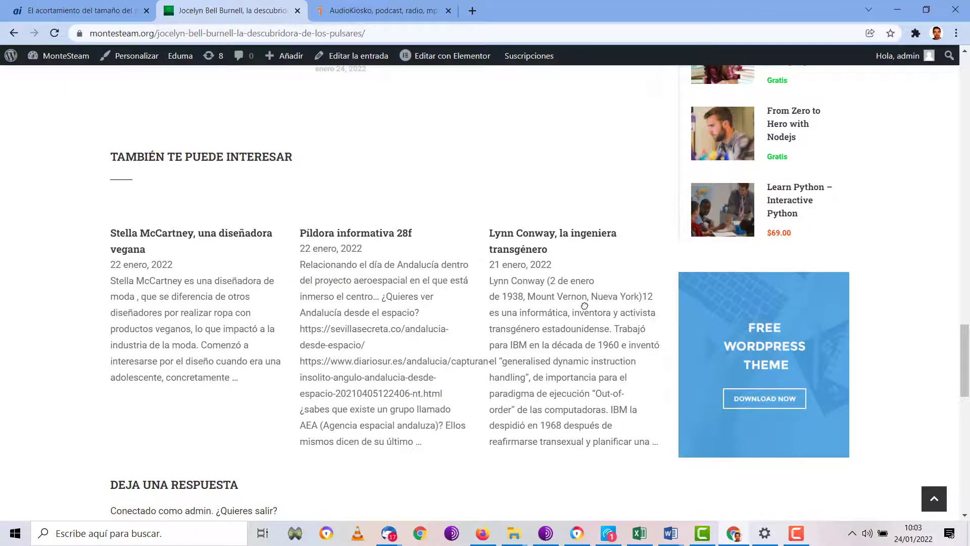
pyautogui.scroll(-3, 584, 306)
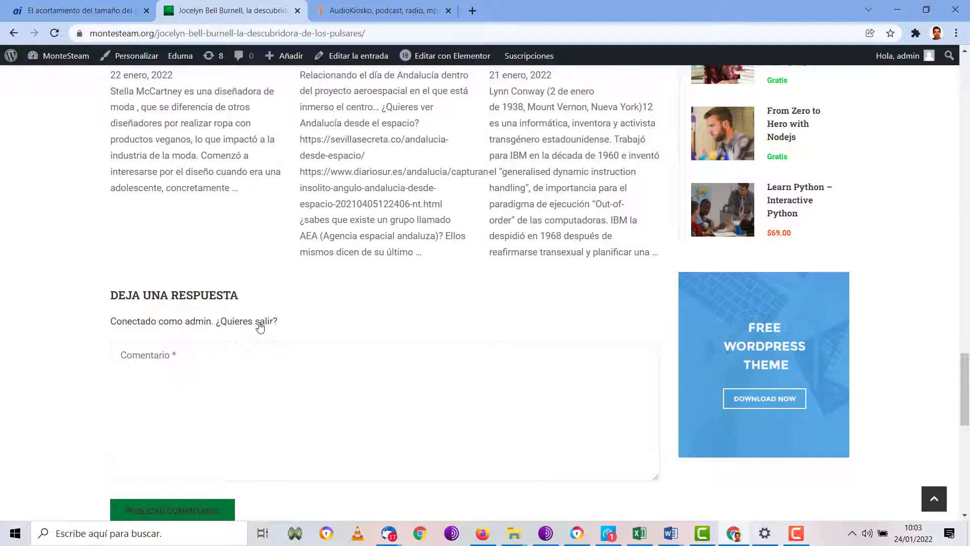
pyautogui.scroll(-7, 259, 325)
# Step: Return to the top of the live post and show the Selectividad and Proyectos STEAM menus
pyautogui.scroll(3, 259, 323)
pyautogui.scroll(-5, 470, 364)
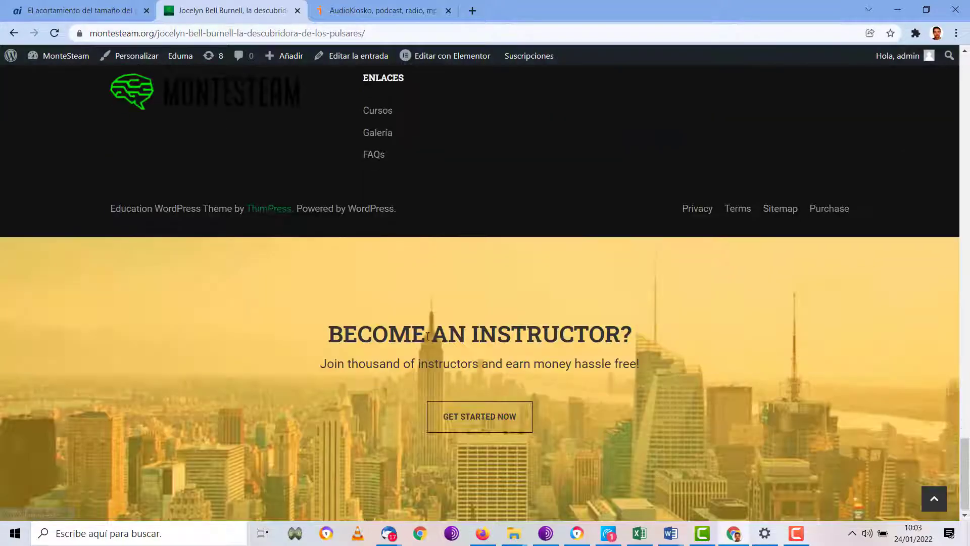
pyautogui.scroll(7, 475, 366)
pyautogui.scroll(15, 475, 366)
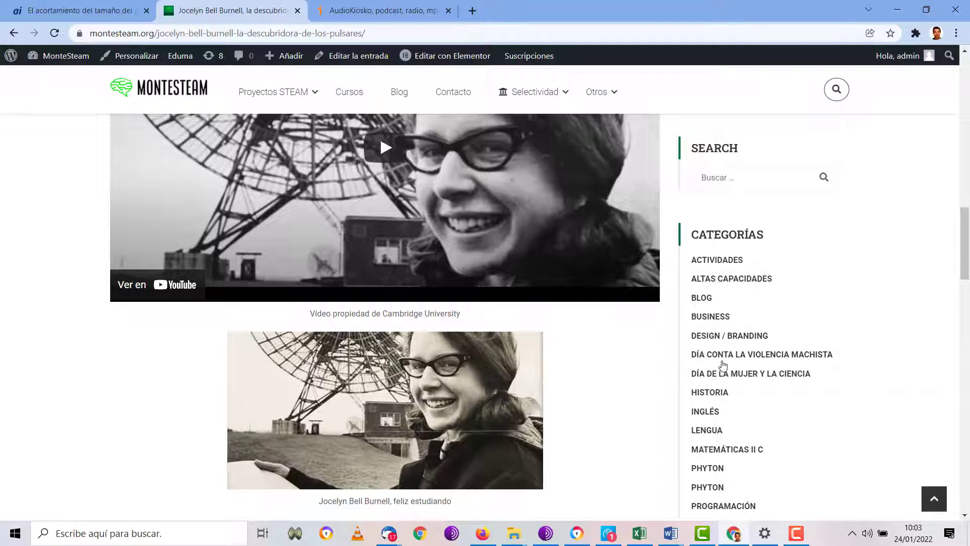
pyautogui.scroll(-3, 723, 364)
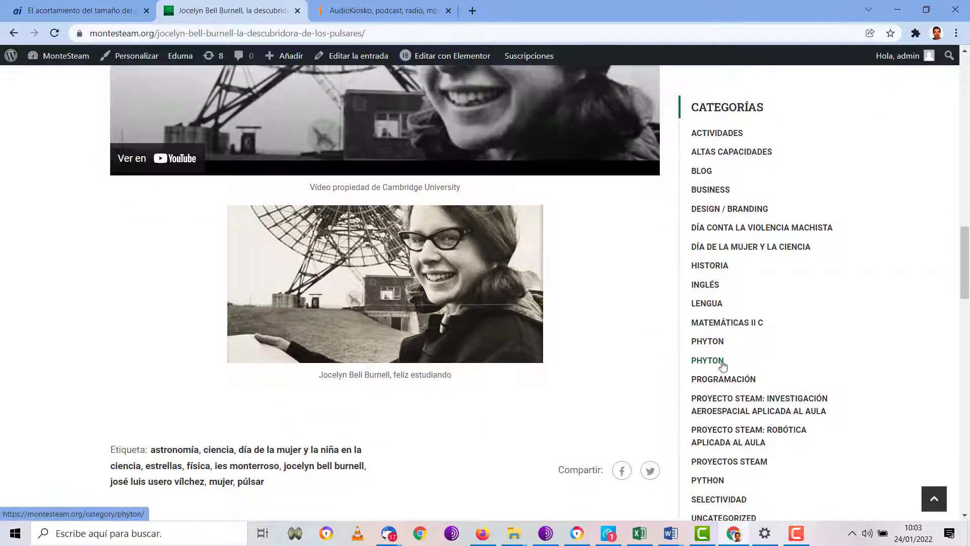
pyautogui.scroll(-2, 724, 363)
pyautogui.scroll(5, 722, 362)
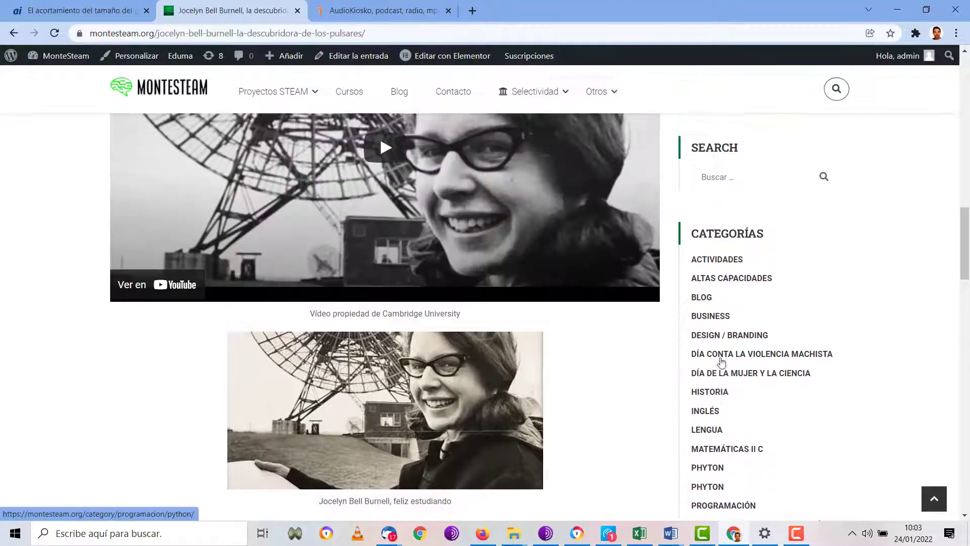
pyautogui.scroll(5, 743, 301)
pyautogui.scroll(5, 740, 297)
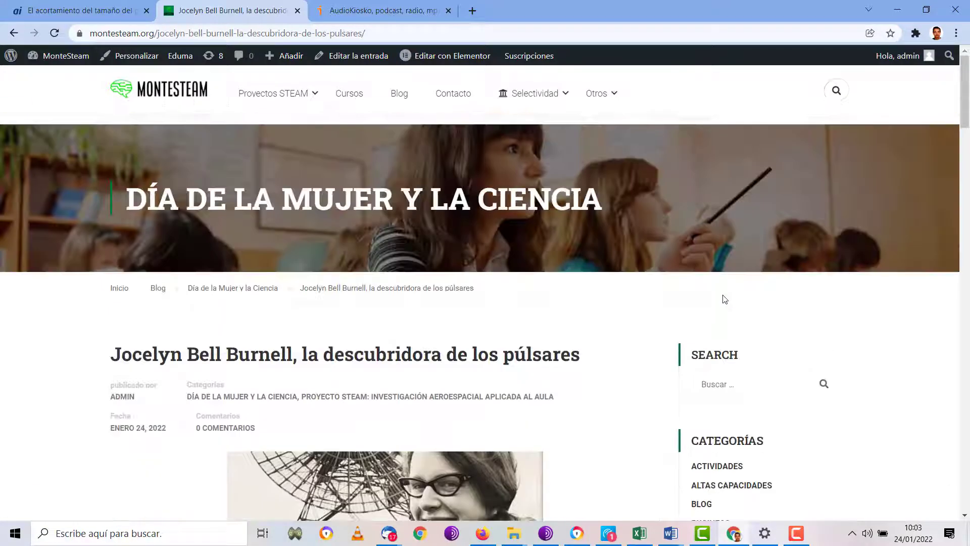
pyautogui.moveTo(565, 109)
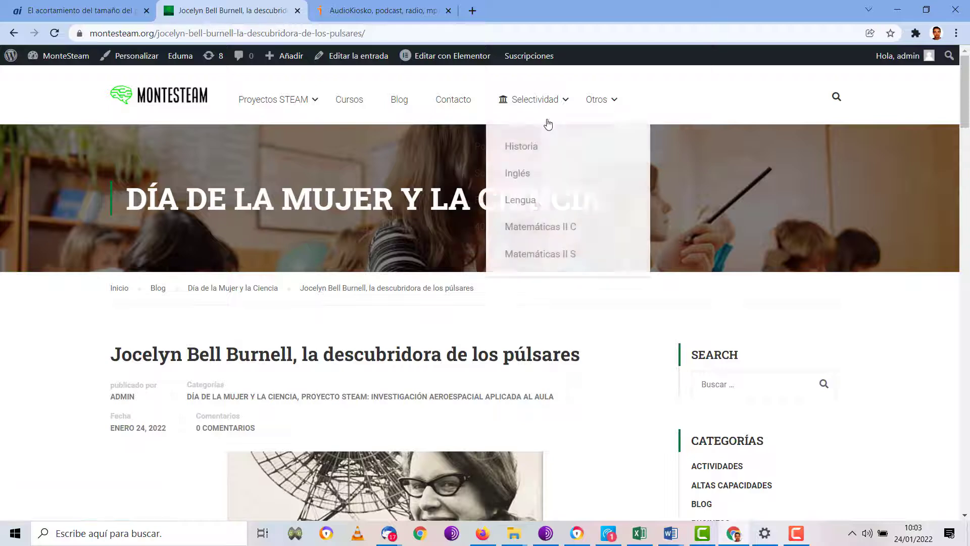
pyautogui.moveTo(284, 99)
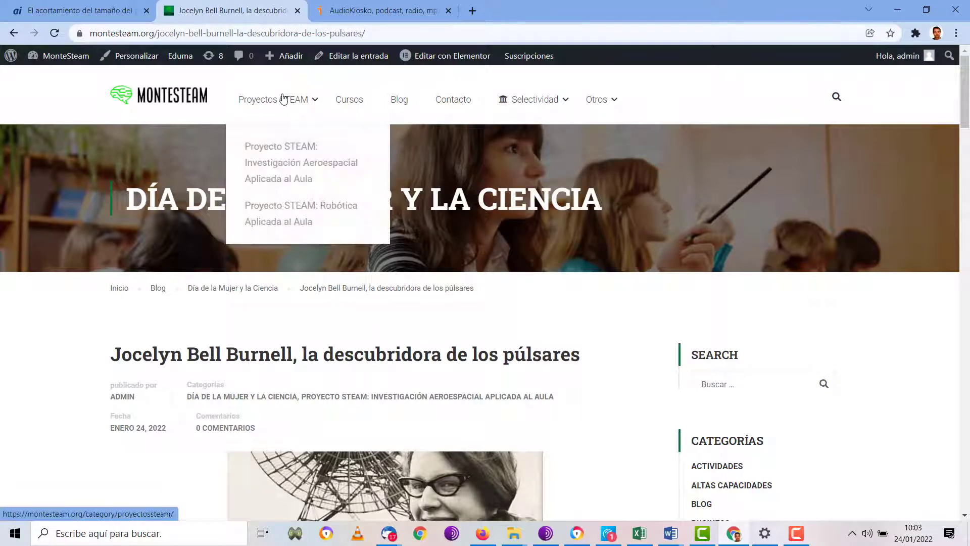